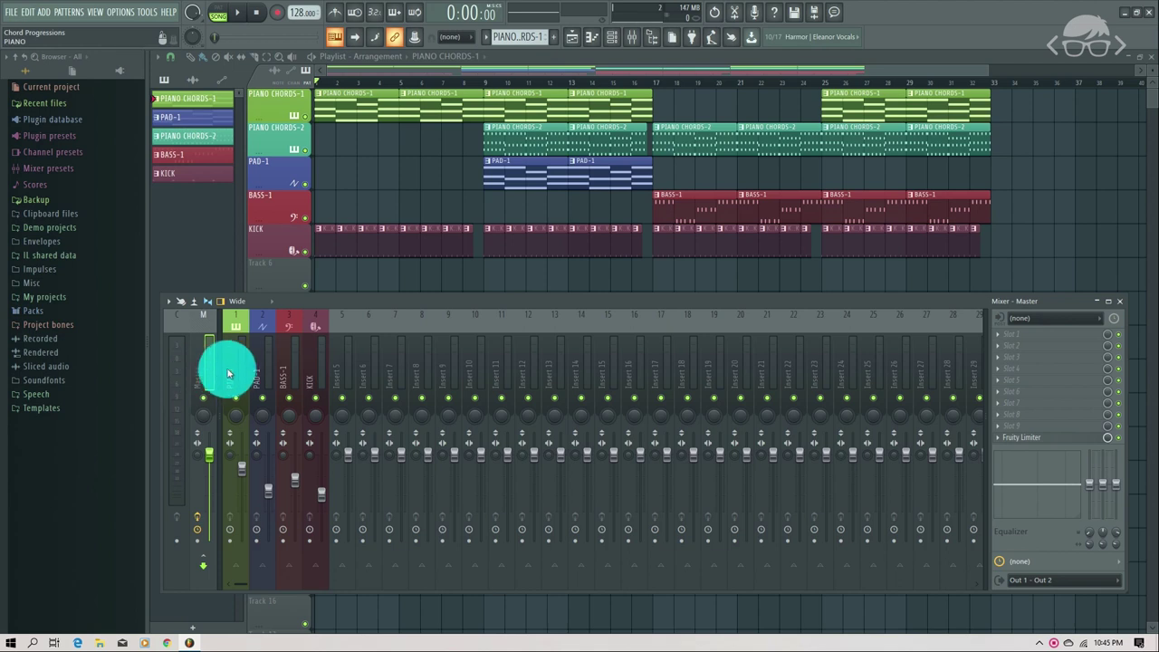
- Raise the gain of the master track's Fruity Limiter to about 5.9 dB during playback, and close the mixer
key(space)
click(1050, 440)
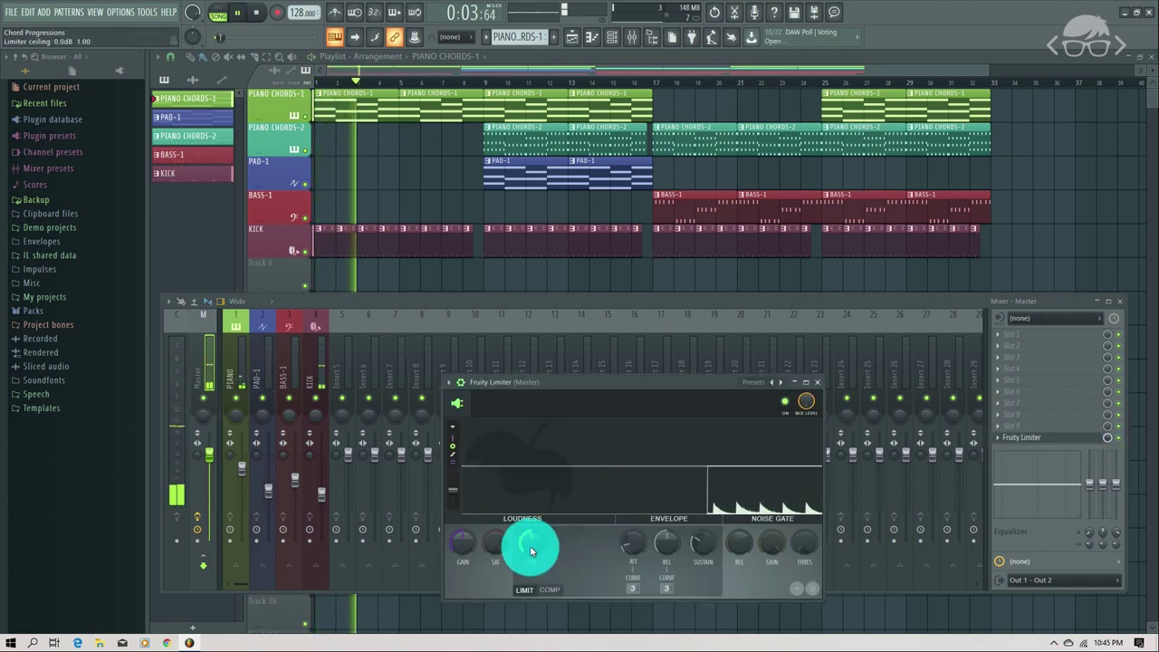
drag(464, 549, 691, 437)
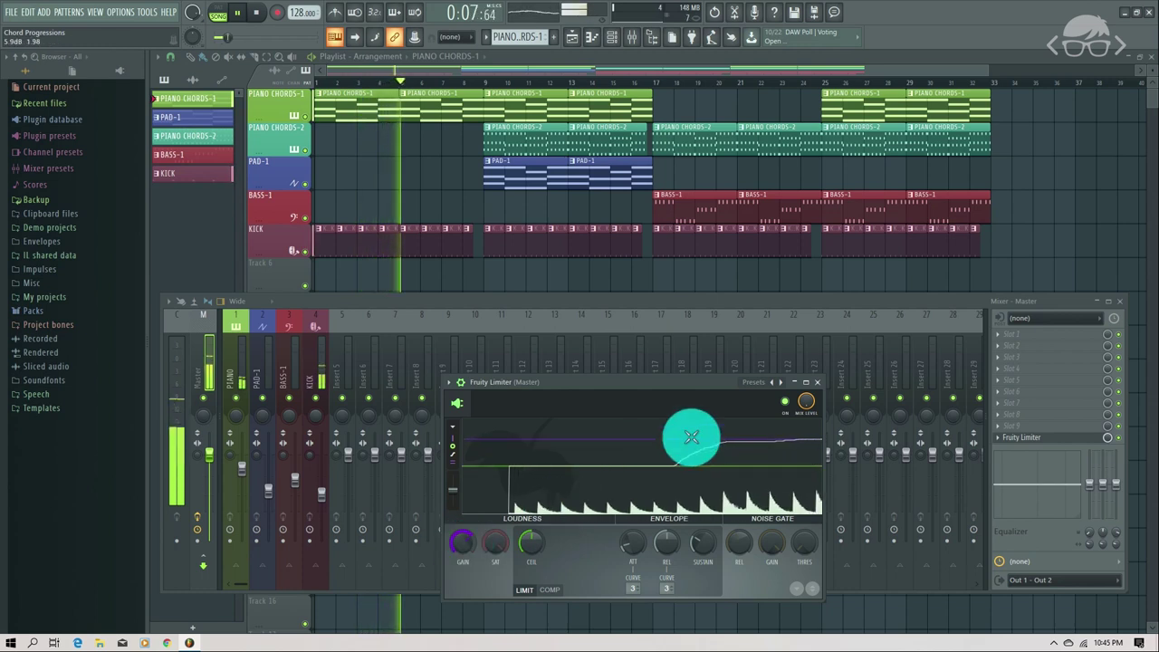
click(817, 381)
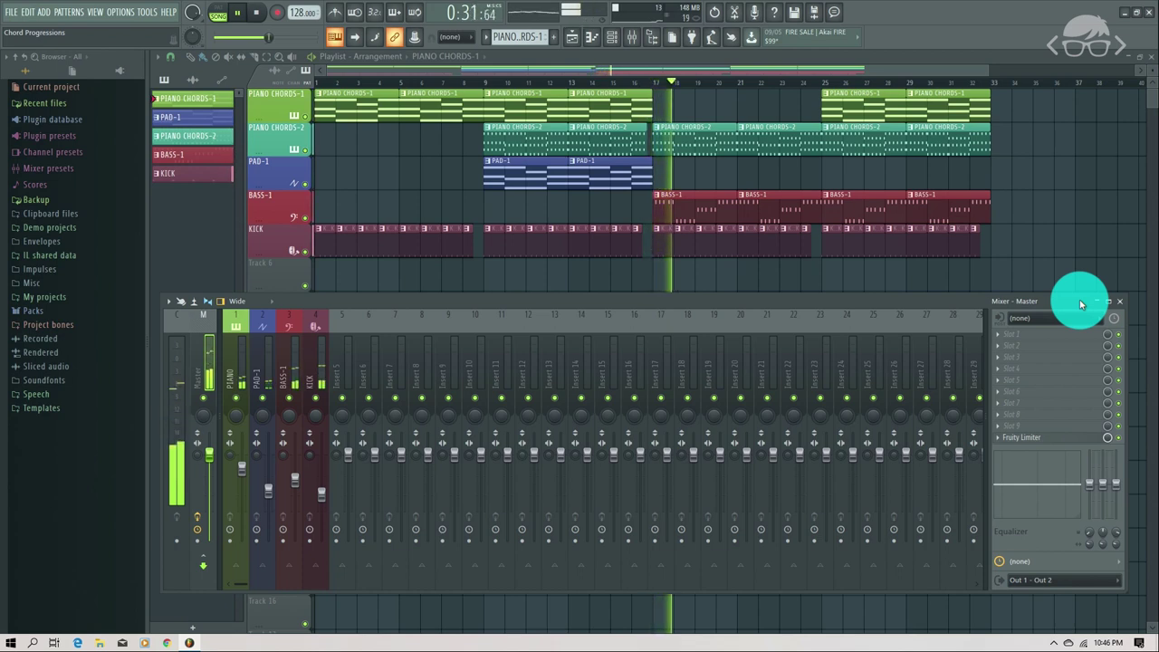
key(space)
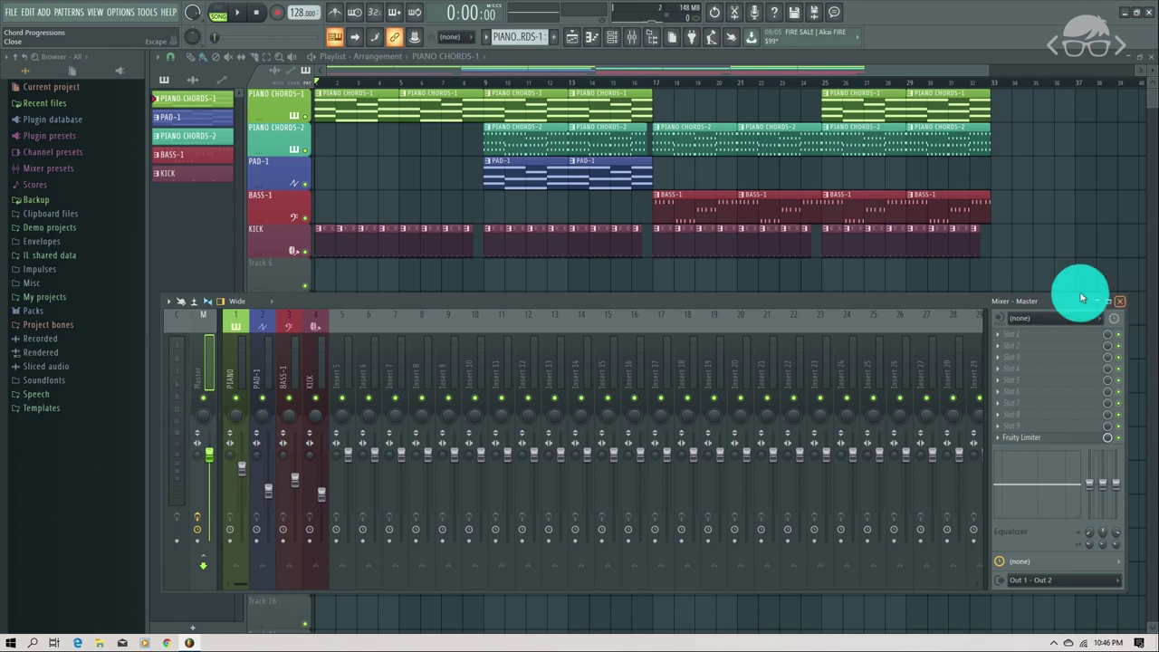
key(F9)
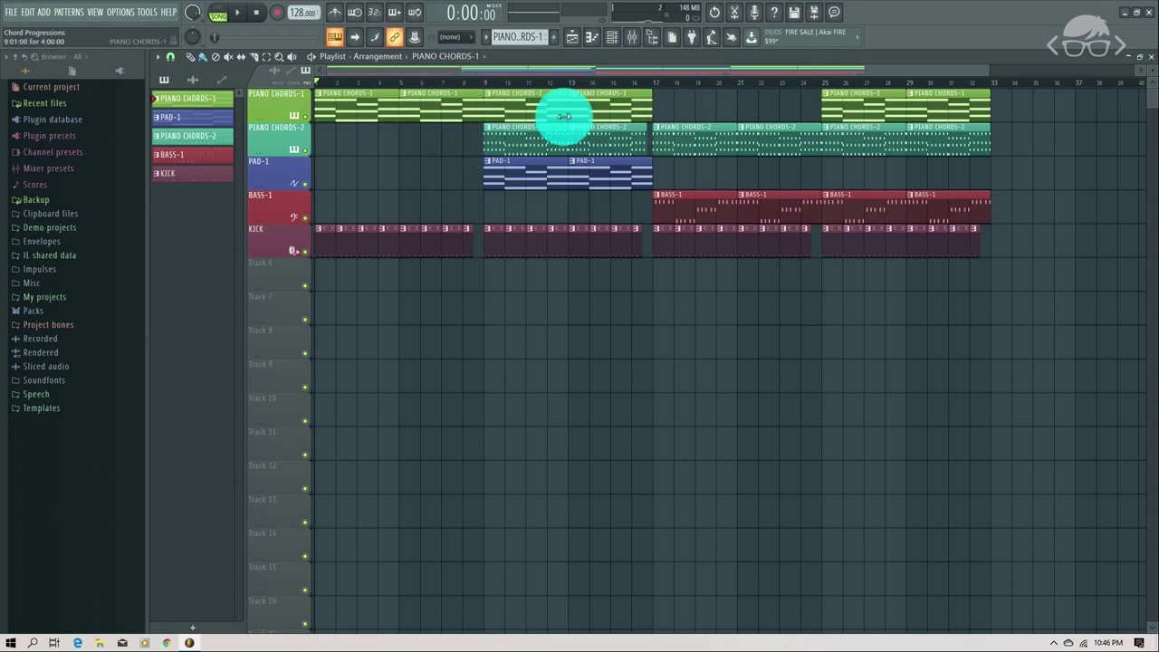
click(615, 40)
drag(344, 157, 884, 340)
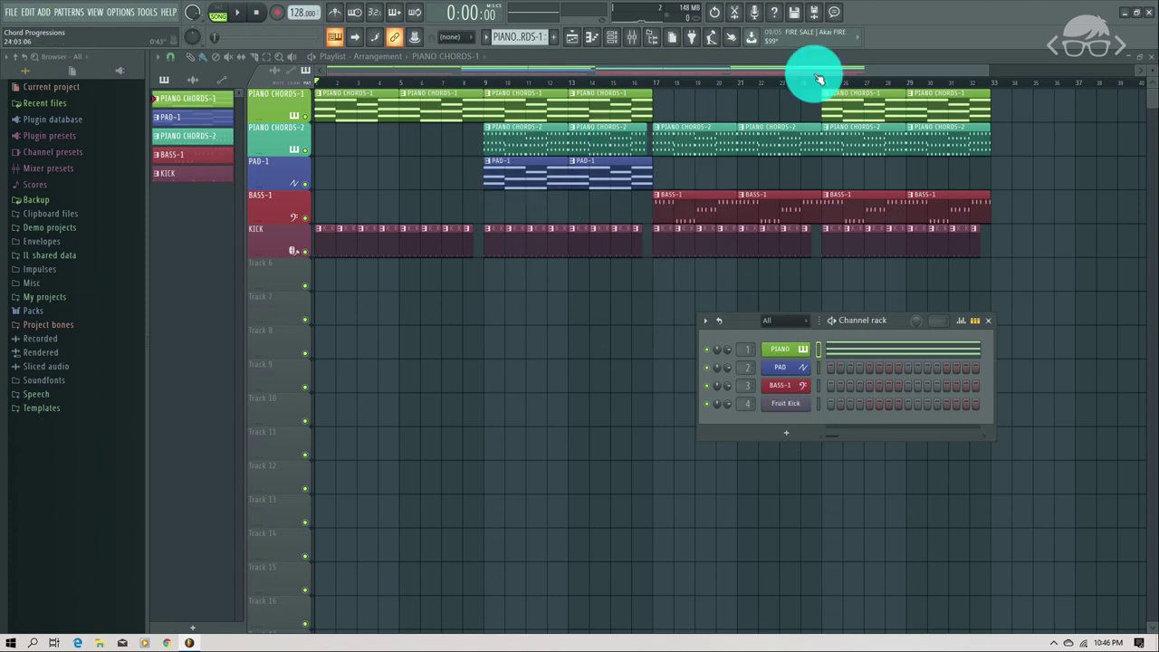
drag(988, 70, 1079, 72)
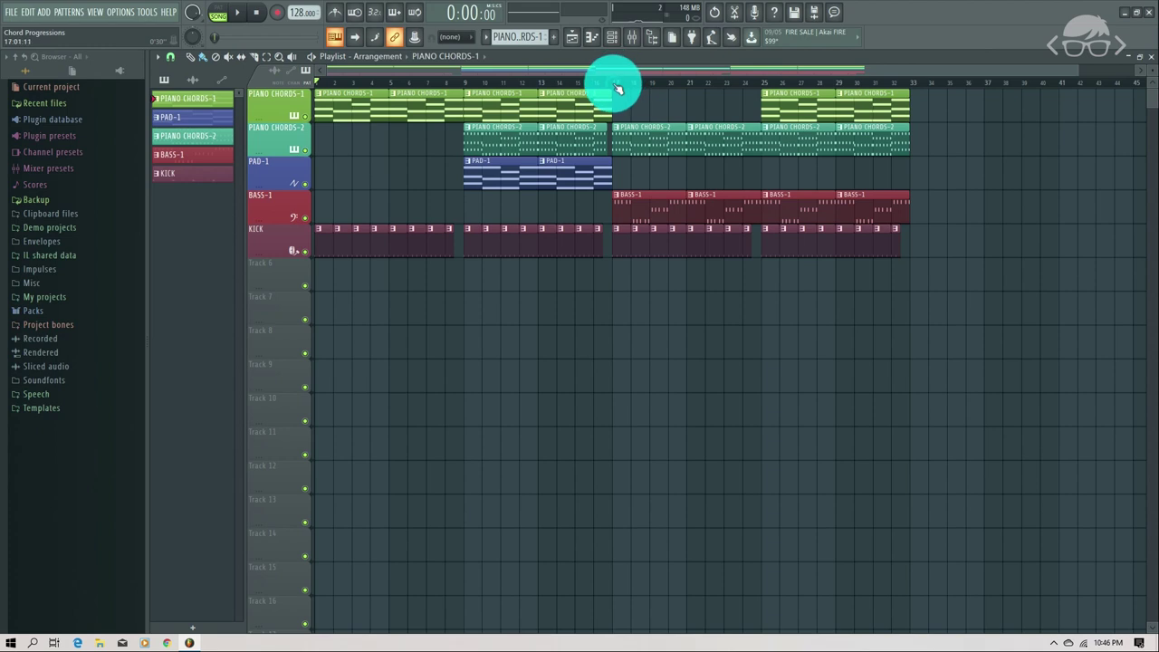
drag(614, 84, 507, 91)
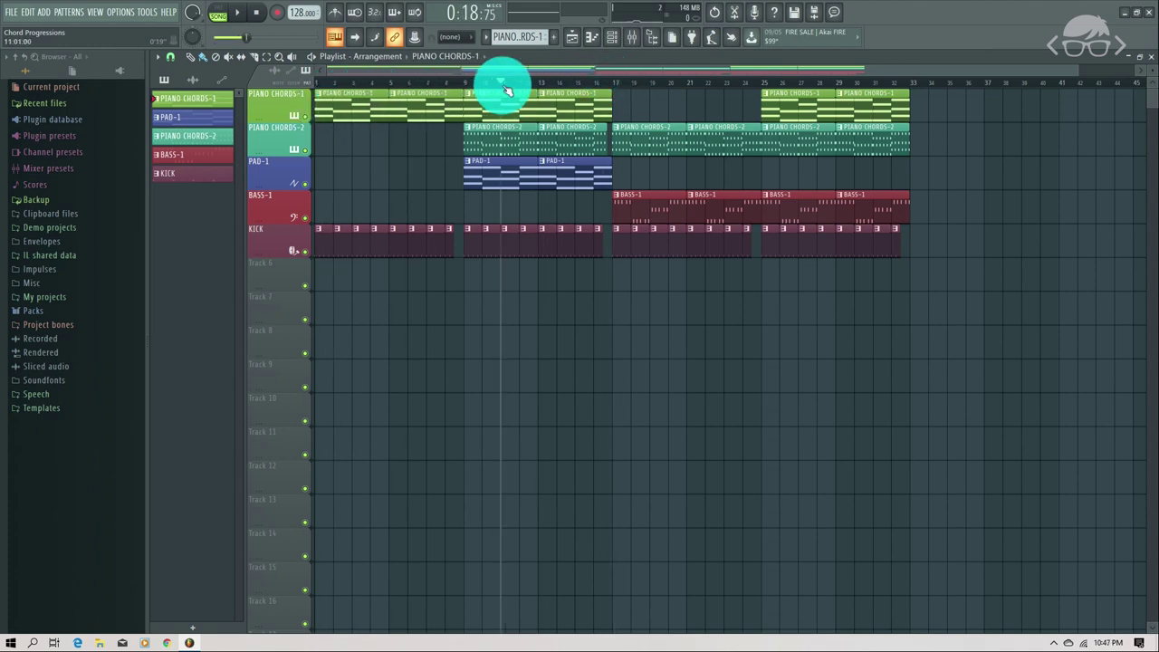
click(317, 83)
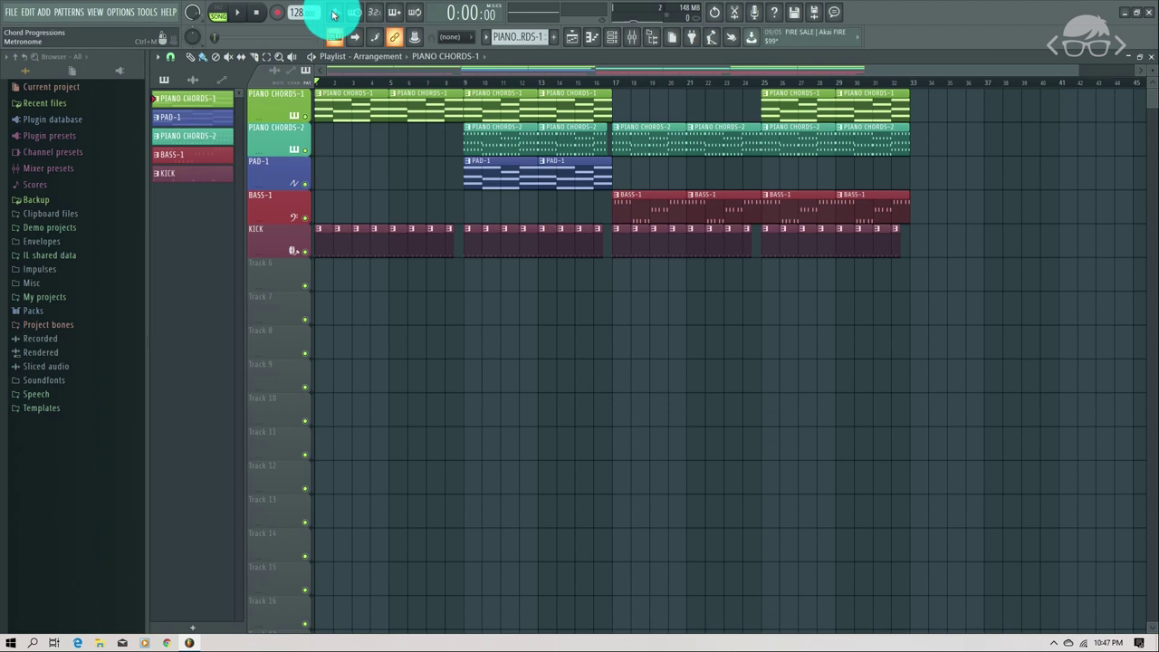
- Play the opening bars of the arrangement from the start, and turn on the metronome
key(space)
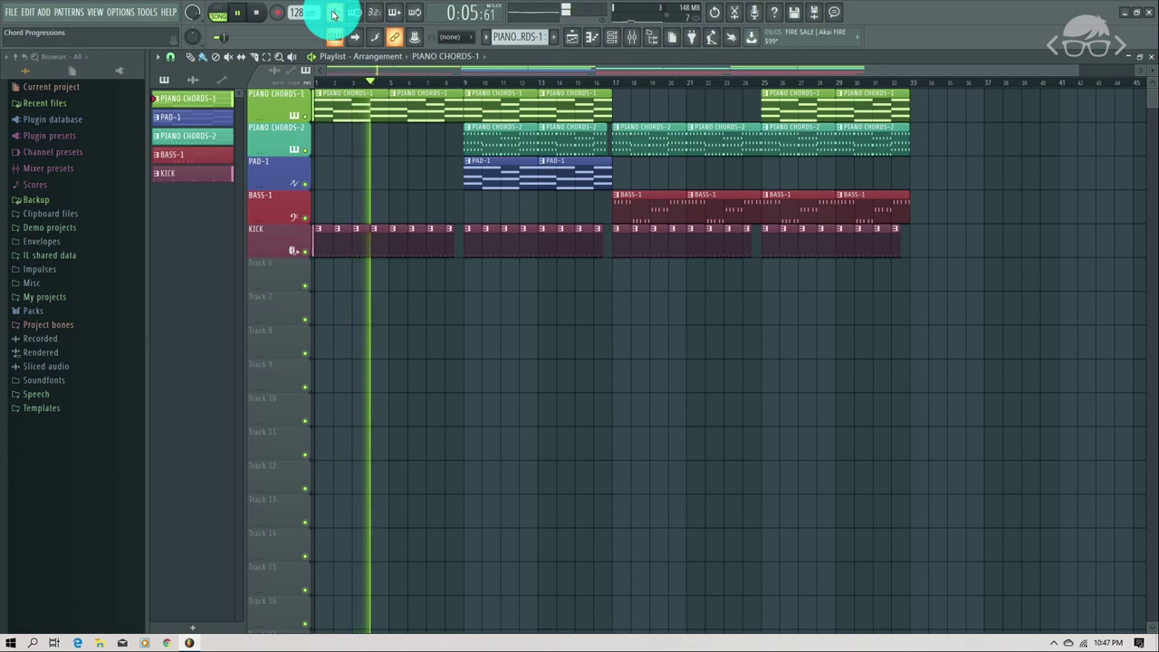
key(space)
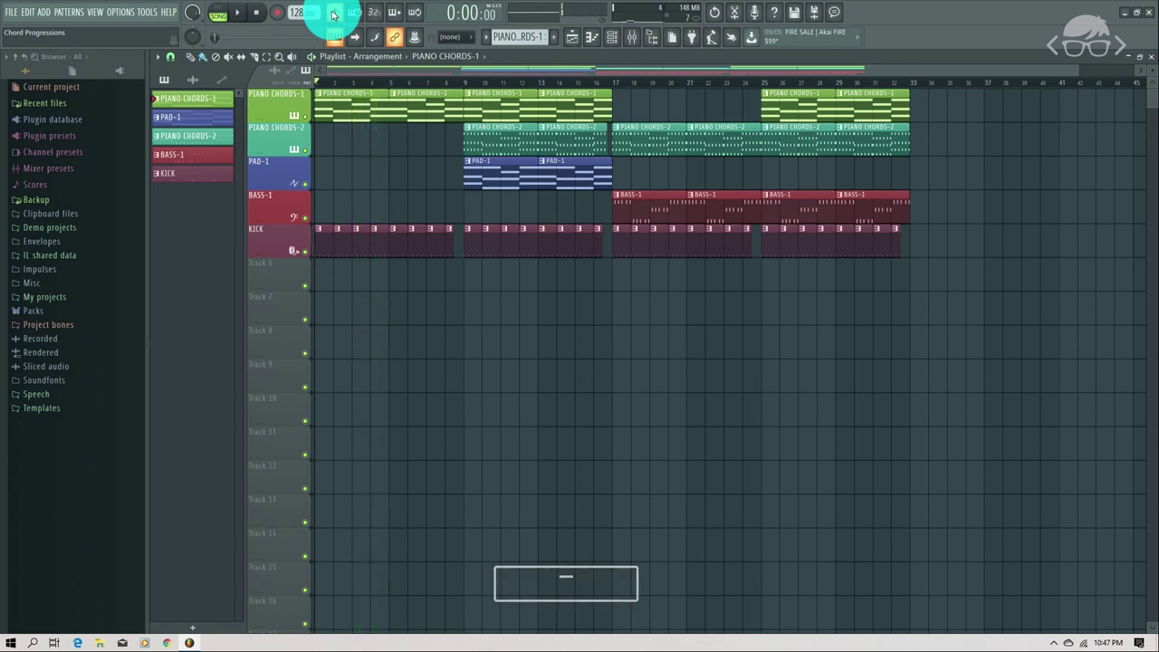
click(333, 12)
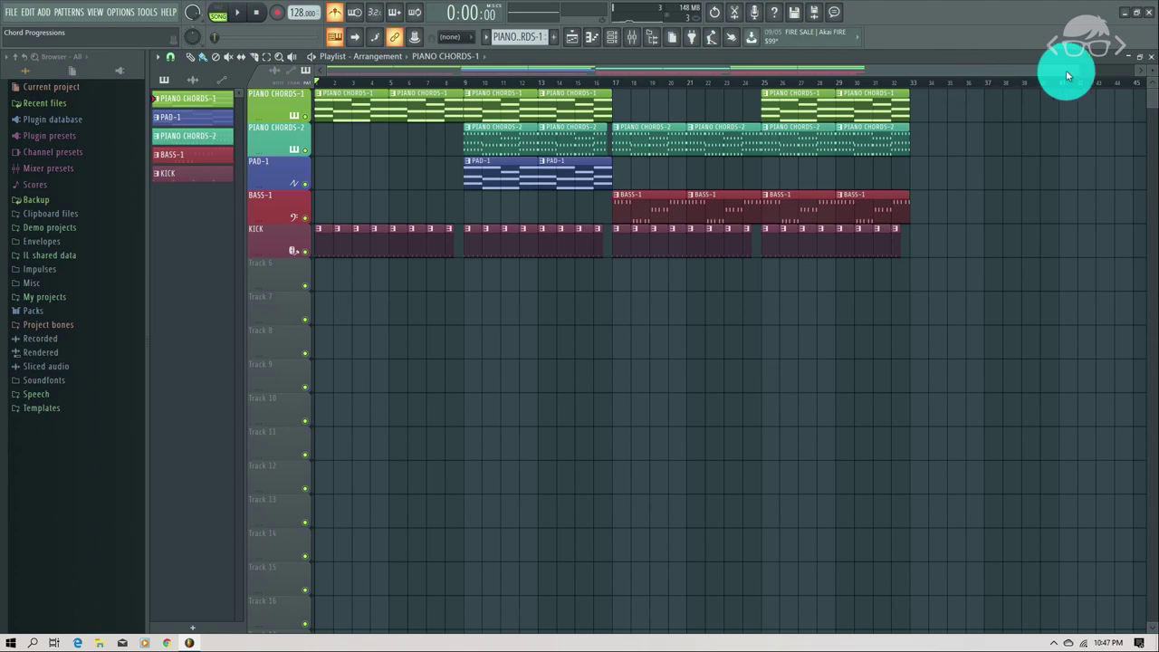
- Add a time marker named INTRO at the start of the playlist
drag(1079, 68, 928, 79)
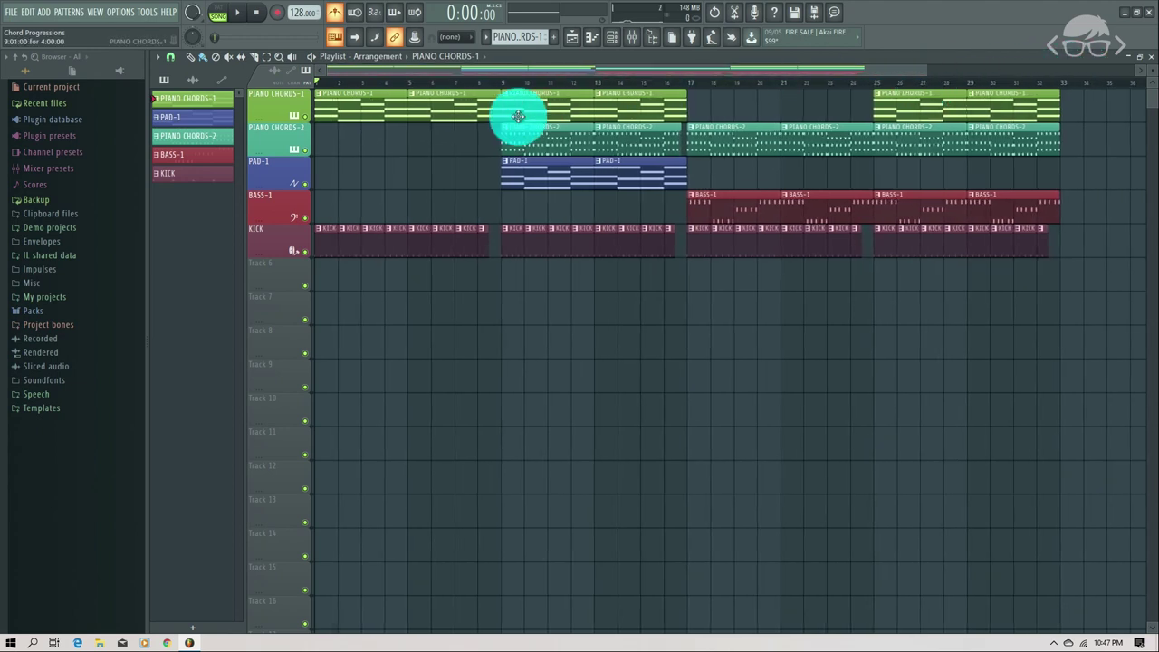
drag(518, 116, 468, 91)
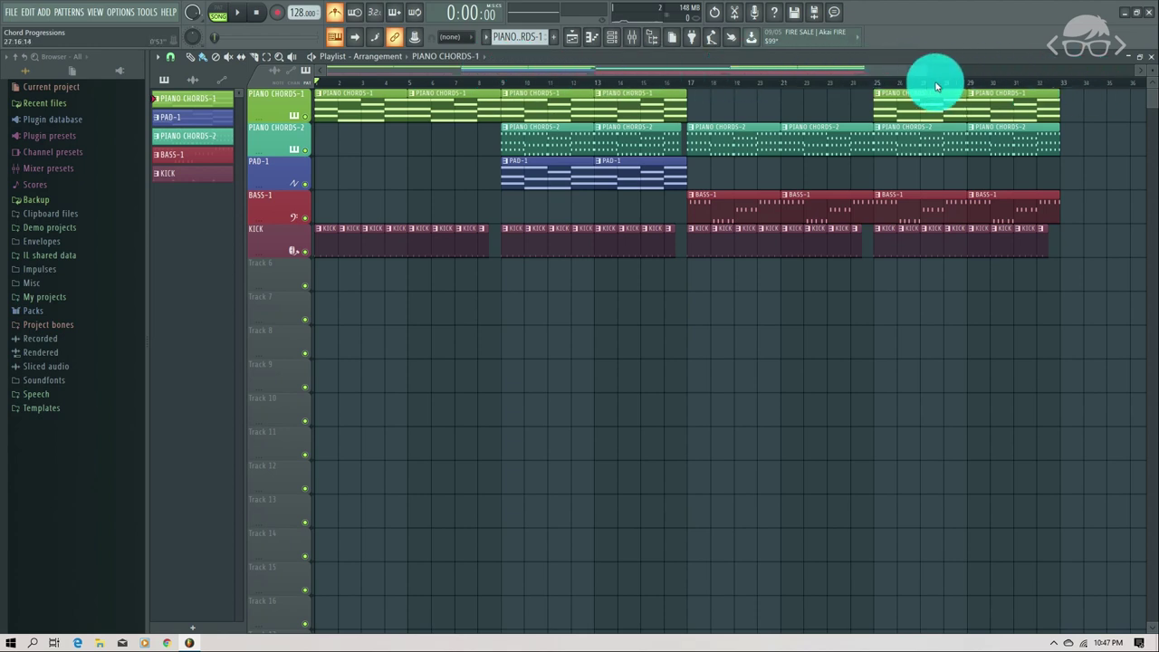
drag(925, 70, 1009, 72)
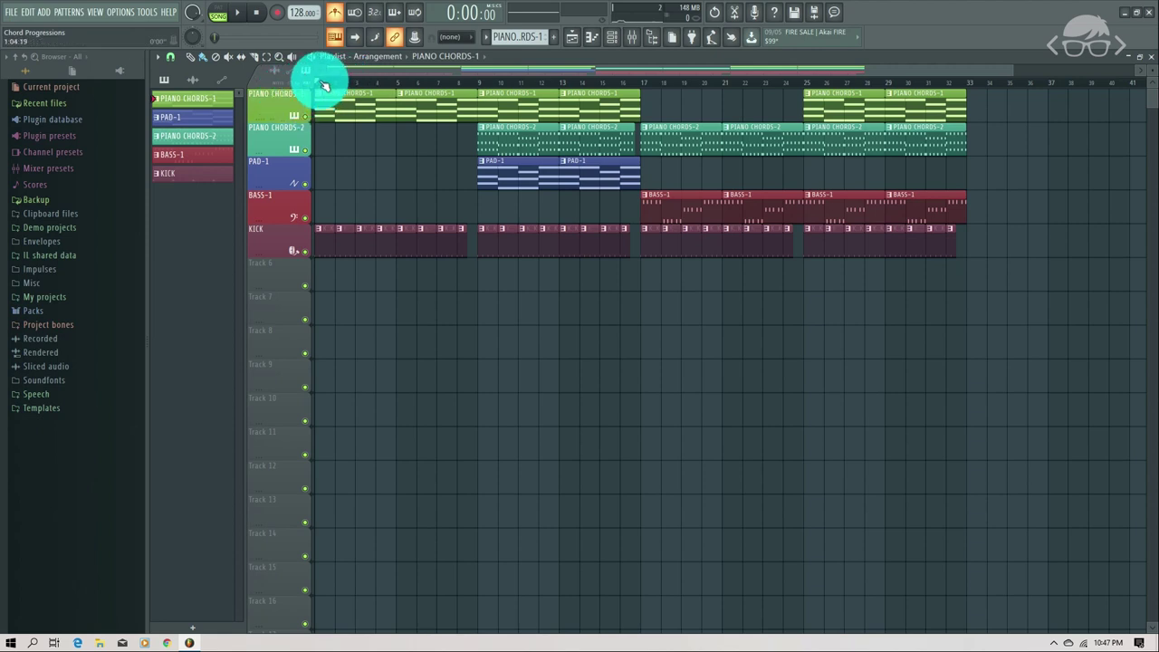
click(159, 58)
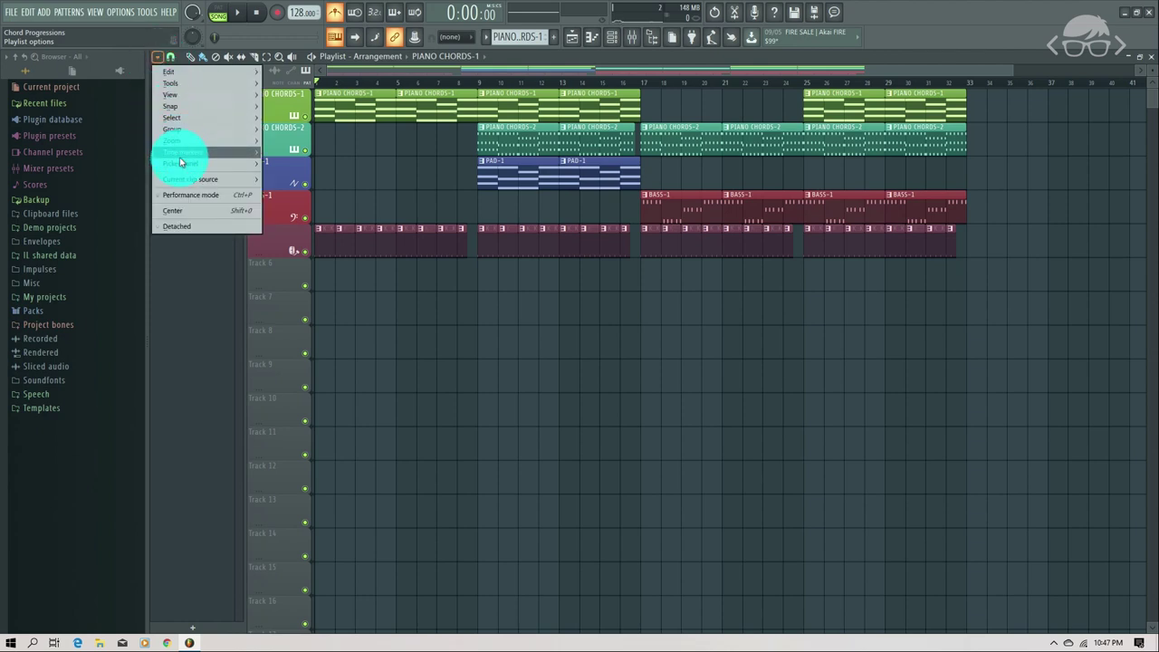
mouse_move(184, 153)
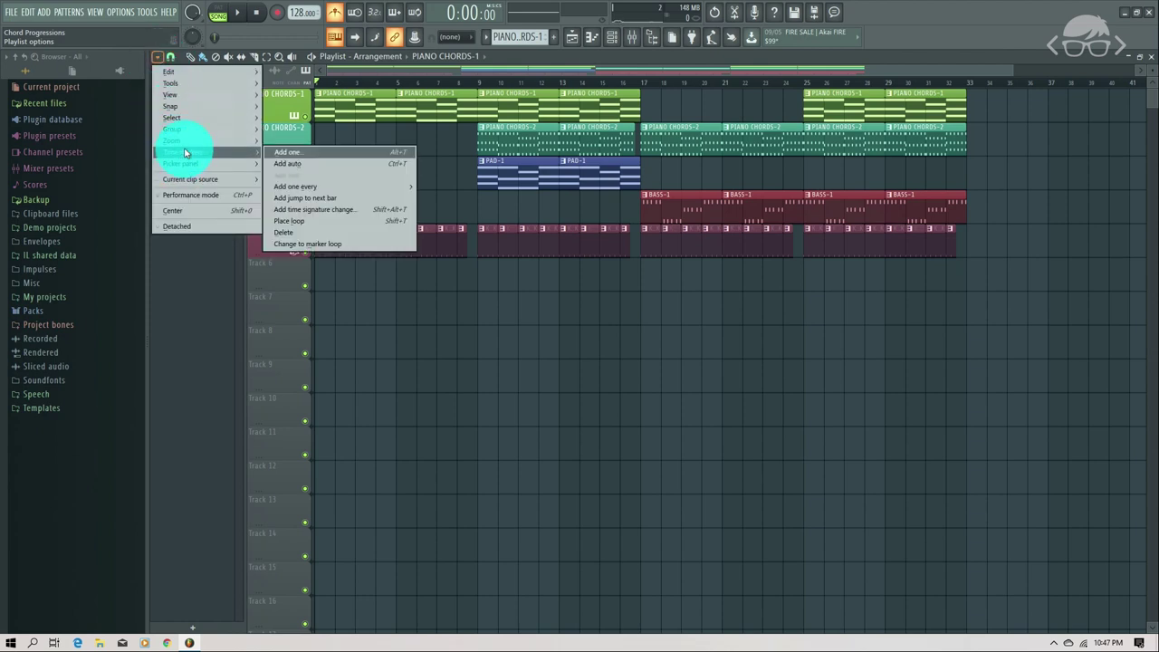
click(305, 154)
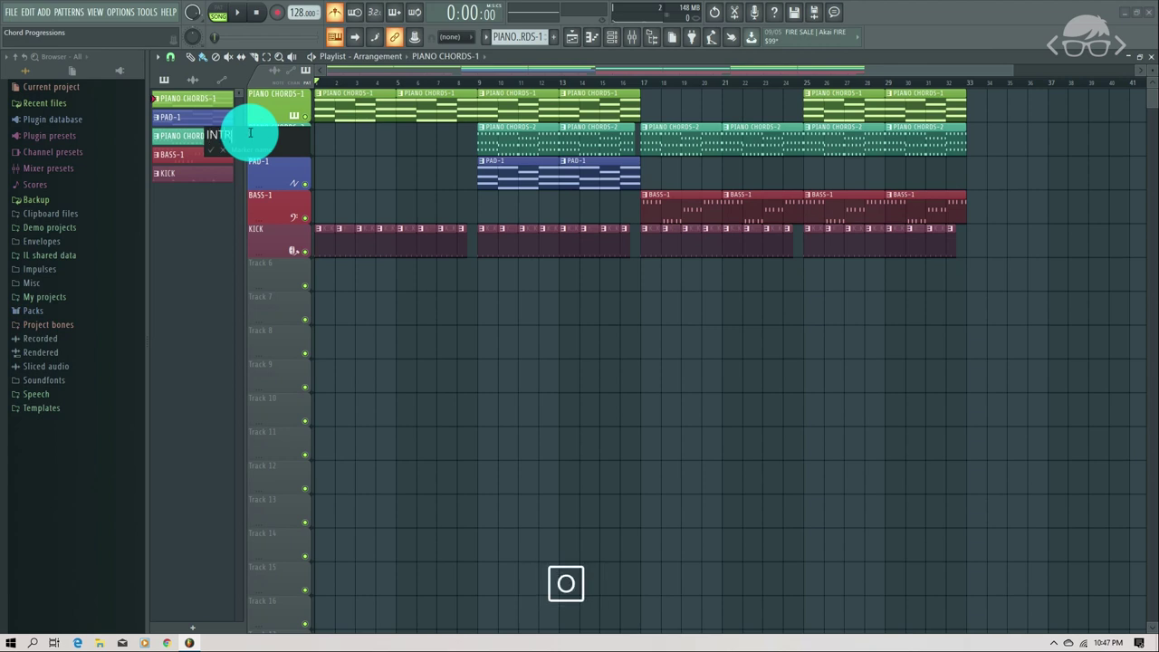
key(Return)
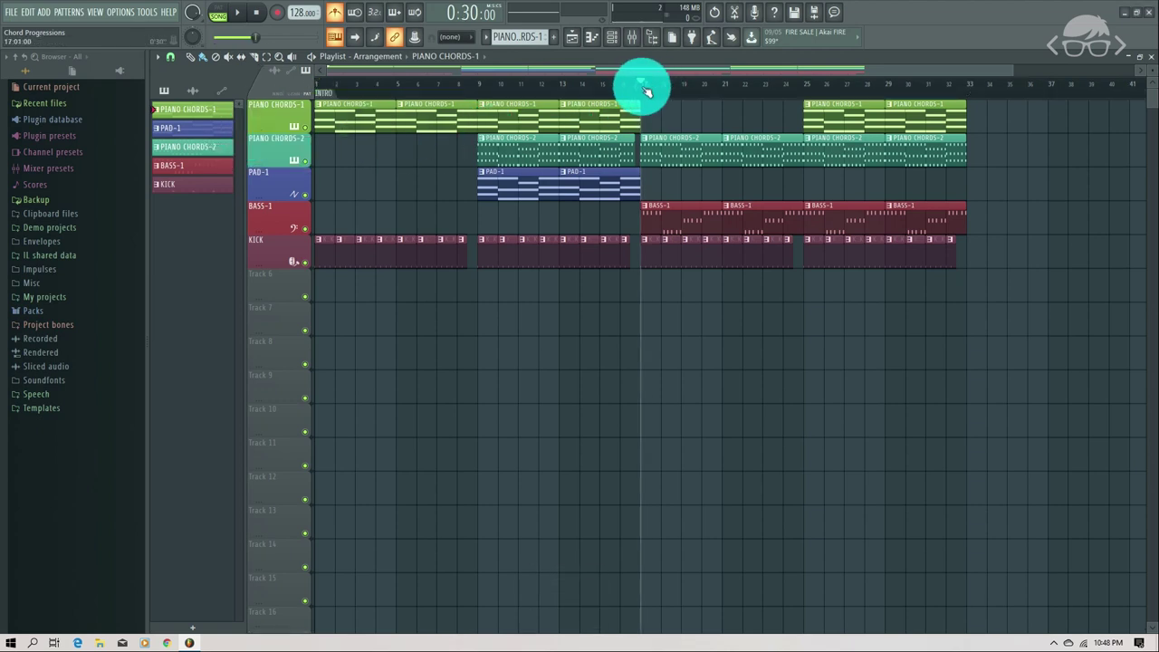
- Play the arrangement from bar 17, and review the section's end and the start of bar 25 on the timeline
key(space)
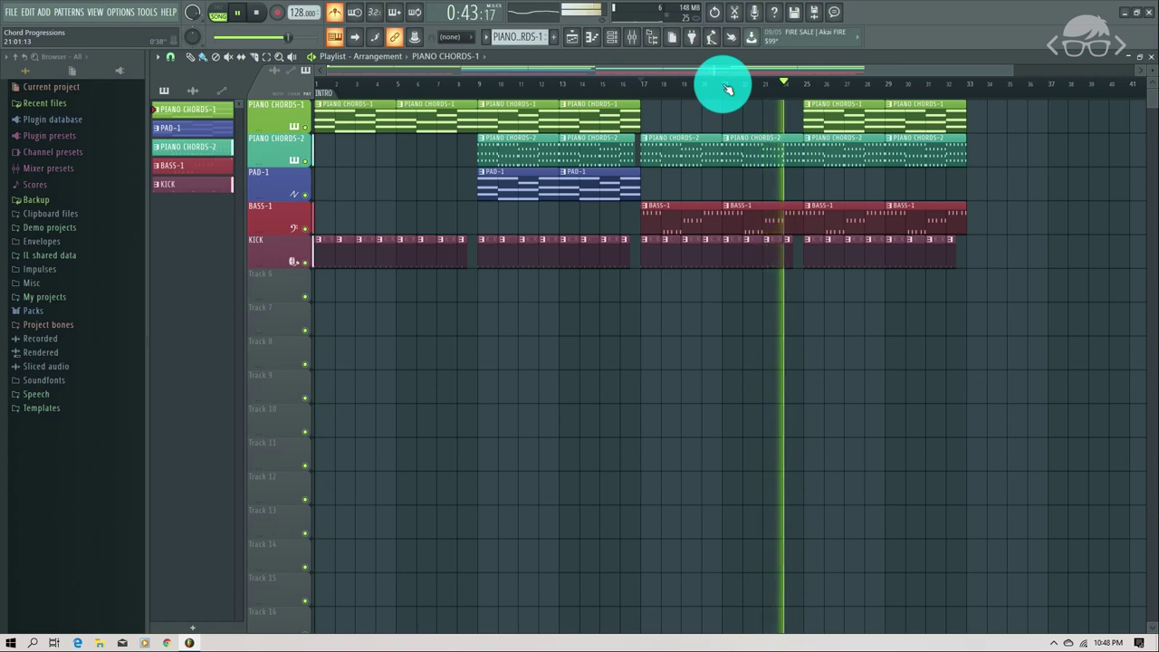
key(space)
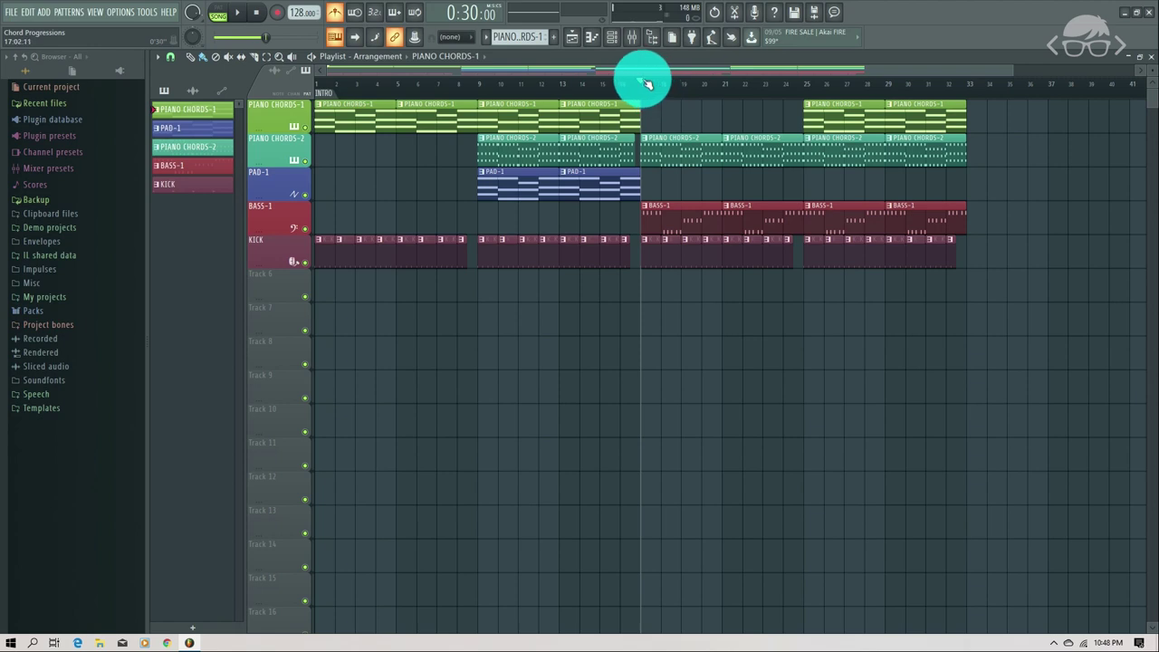
drag(647, 83, 968, 86)
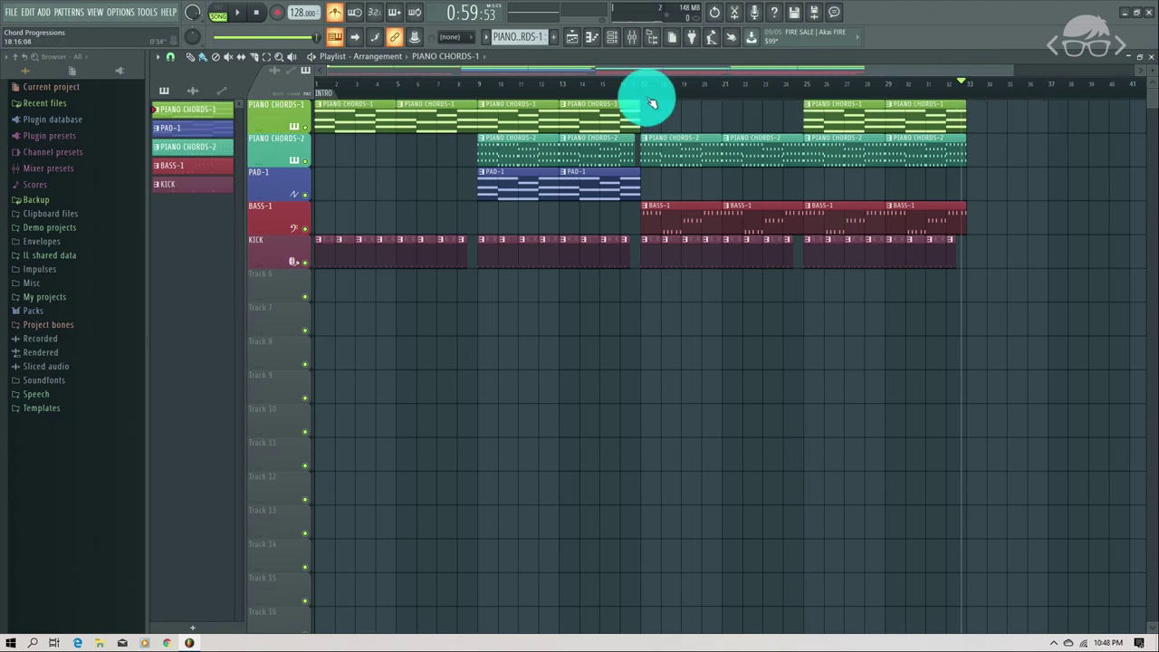
click(811, 88)
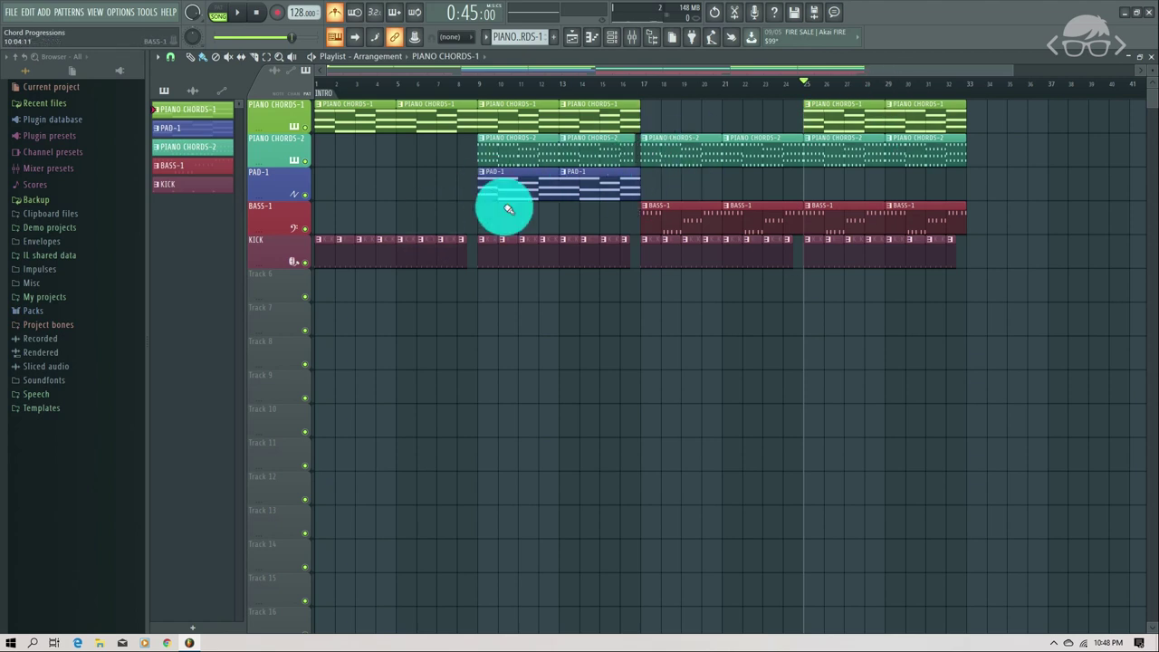
- Play the arrangement from the start and turn off the metronome
click(323, 84)
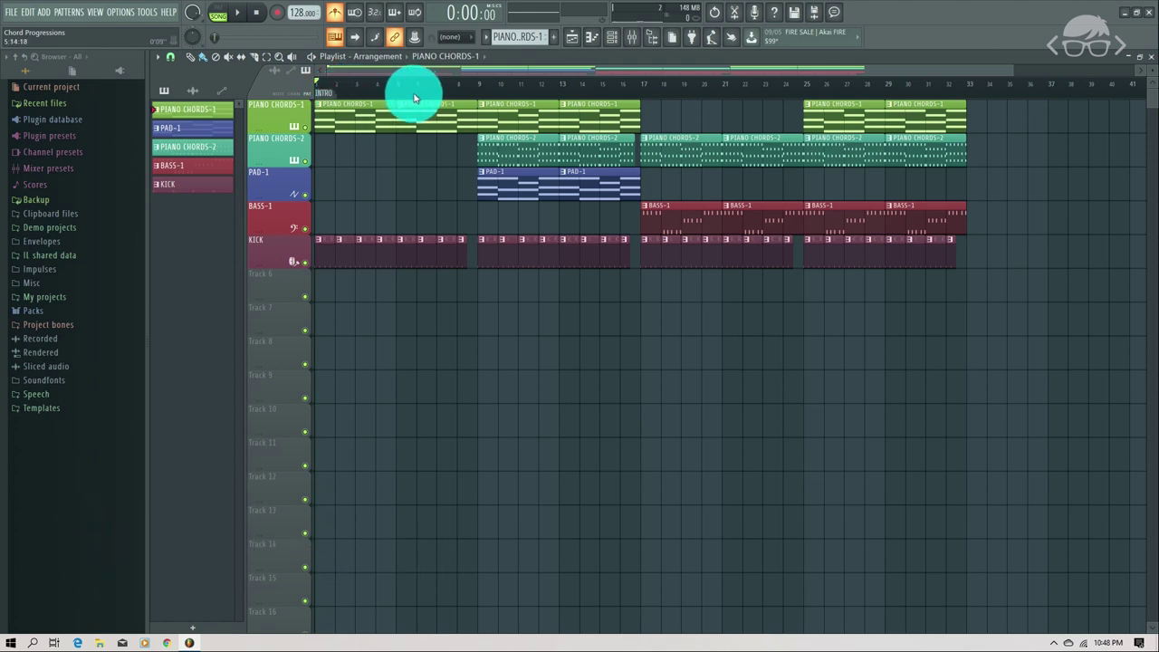
key(space)
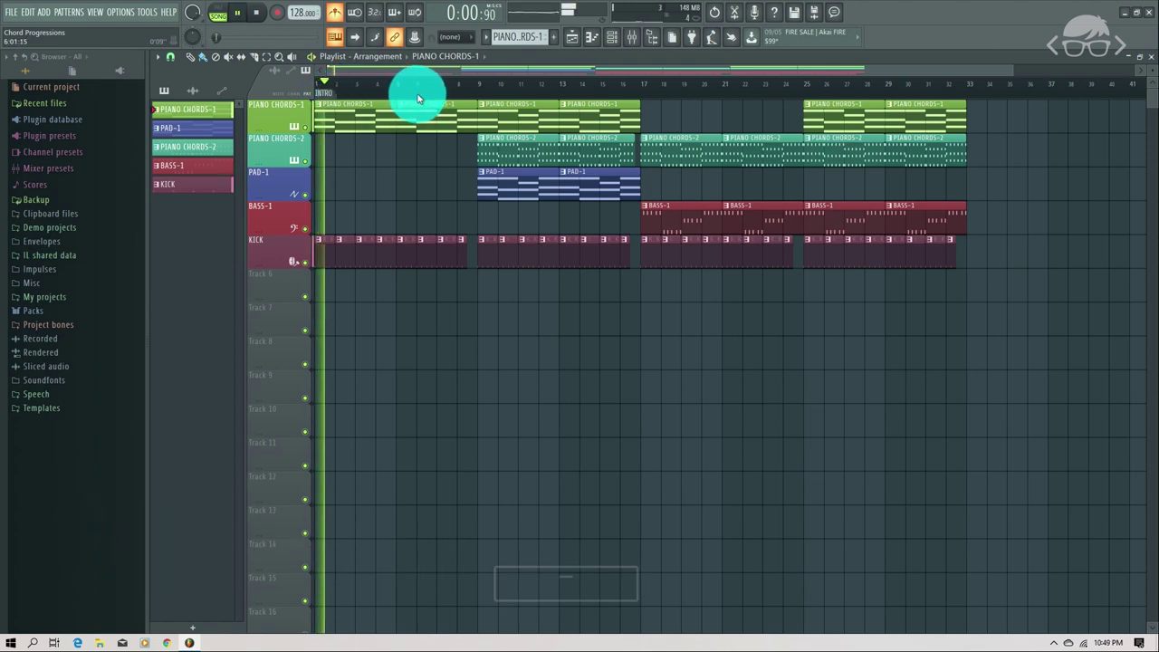
click(334, 12)
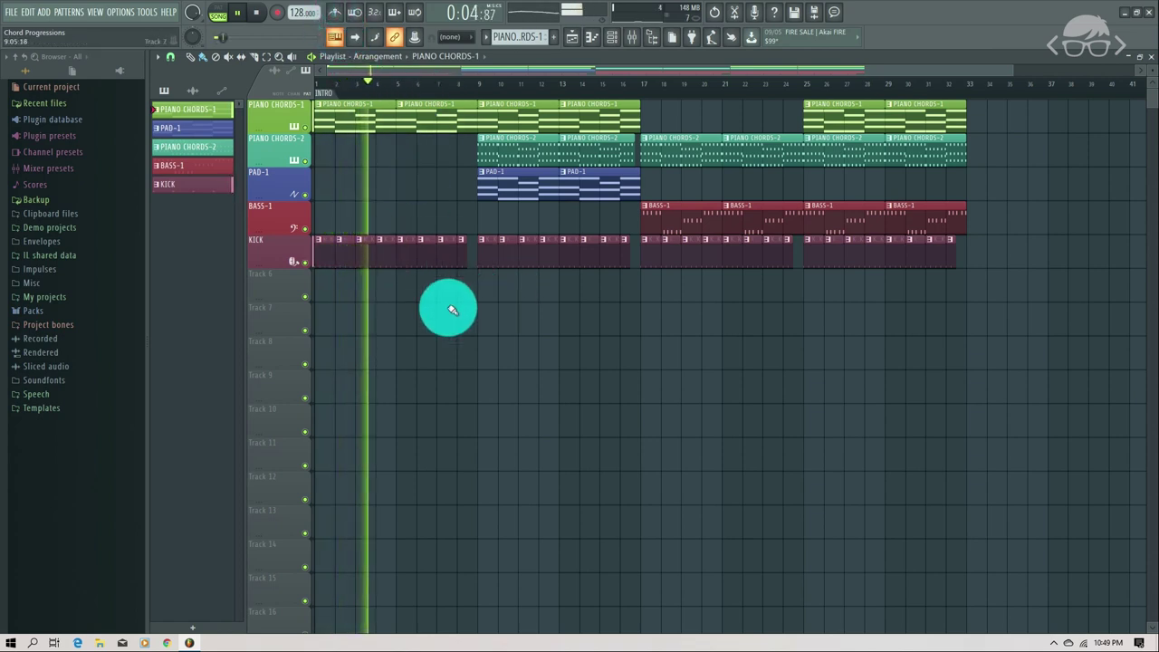
key(space)
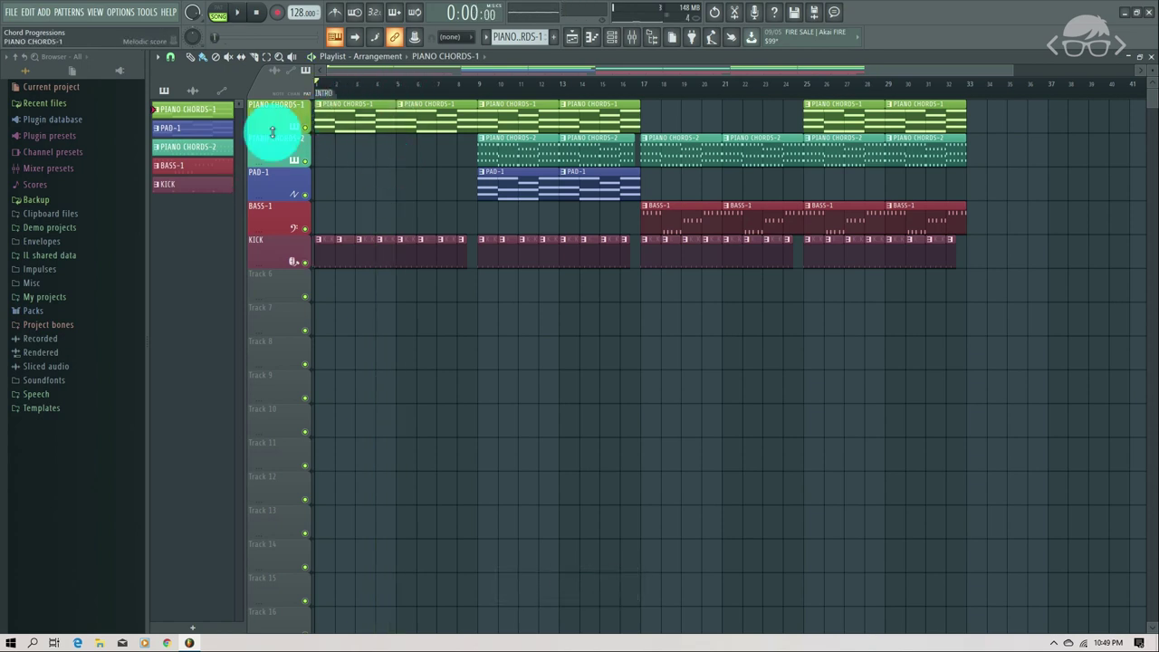
- Select all the chord notes of PIANO CHORDS-1 in the piano roll, and return to the playlist
double_click(362, 121)
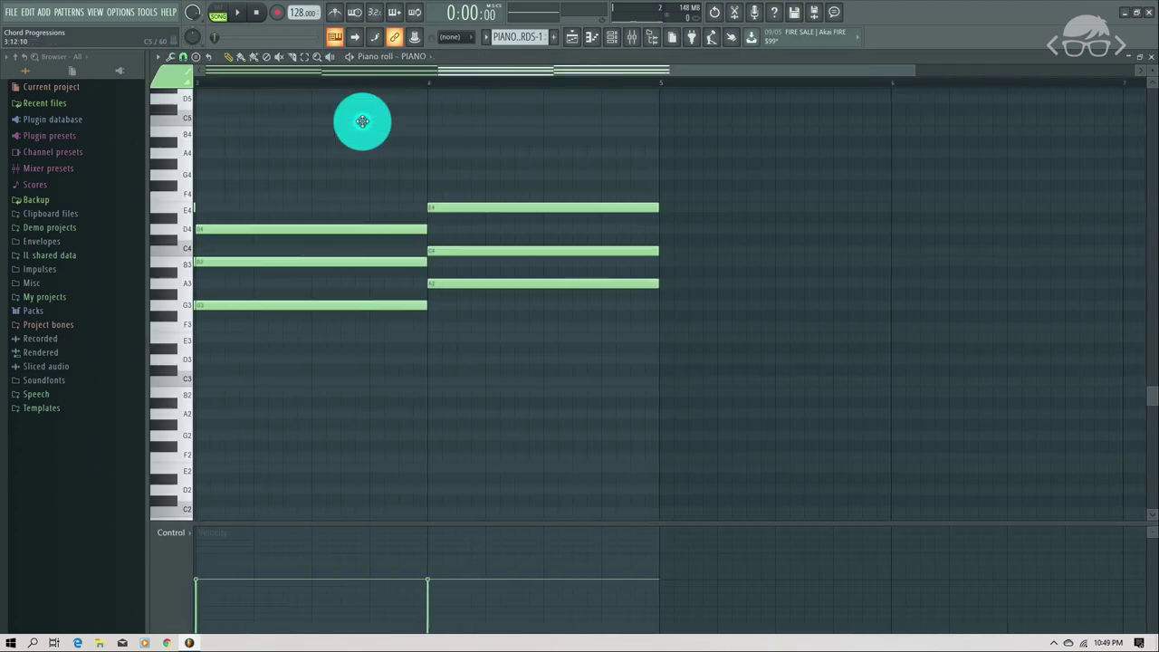
drag(560, 73, 269, 72)
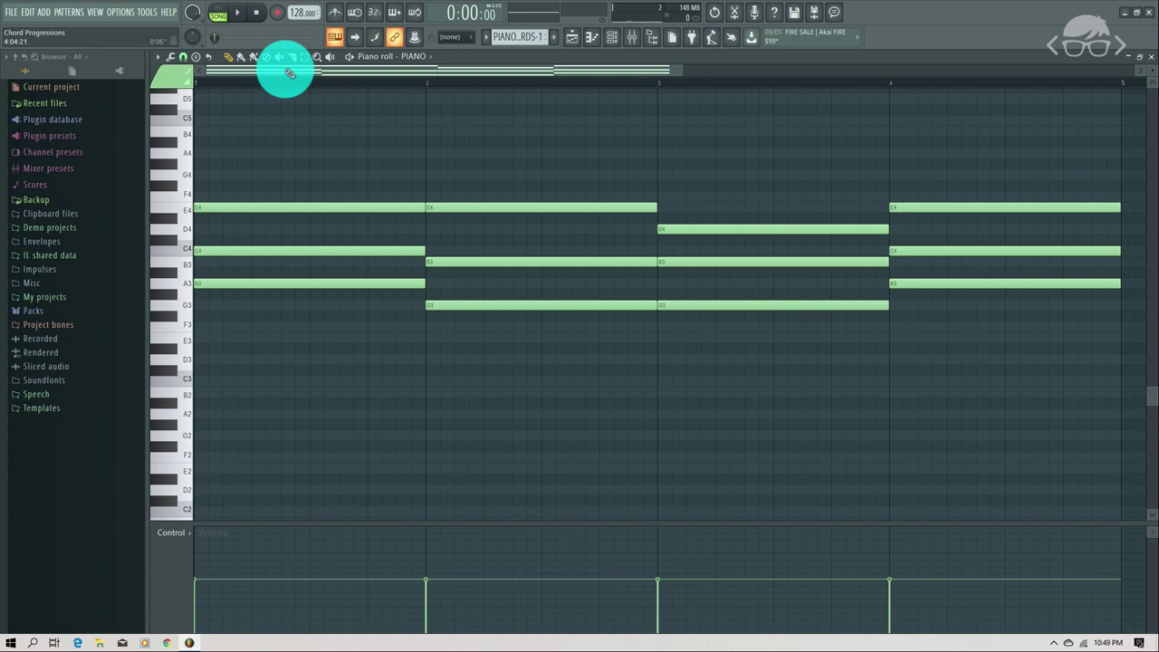
key(ctrl+a)
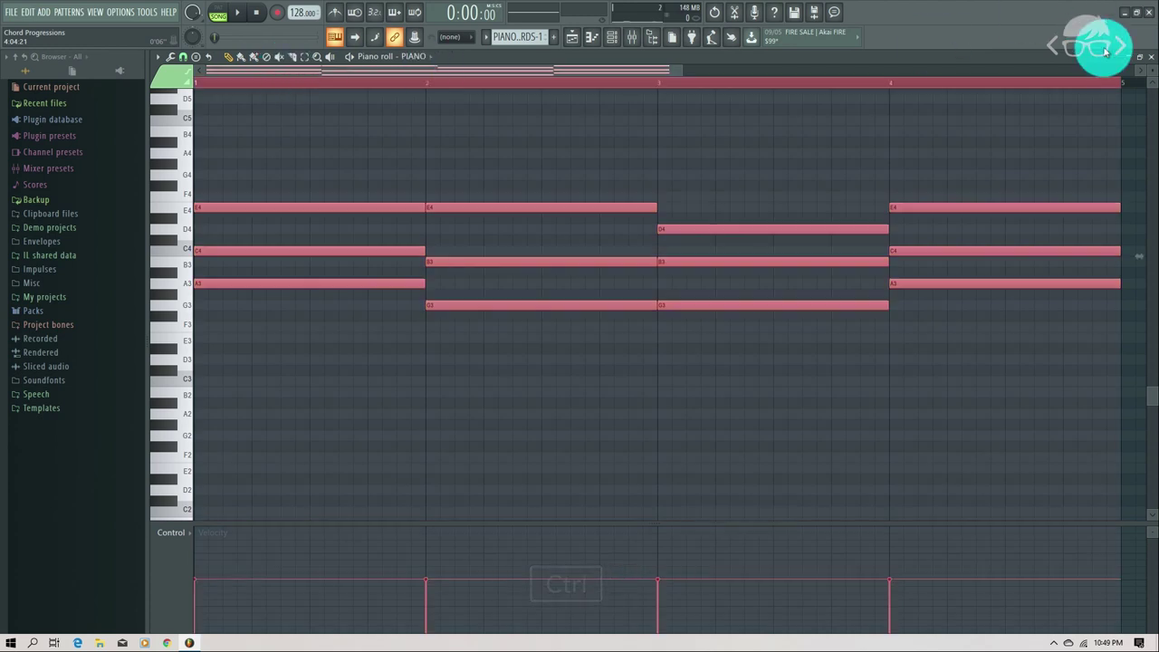
click(1151, 60)
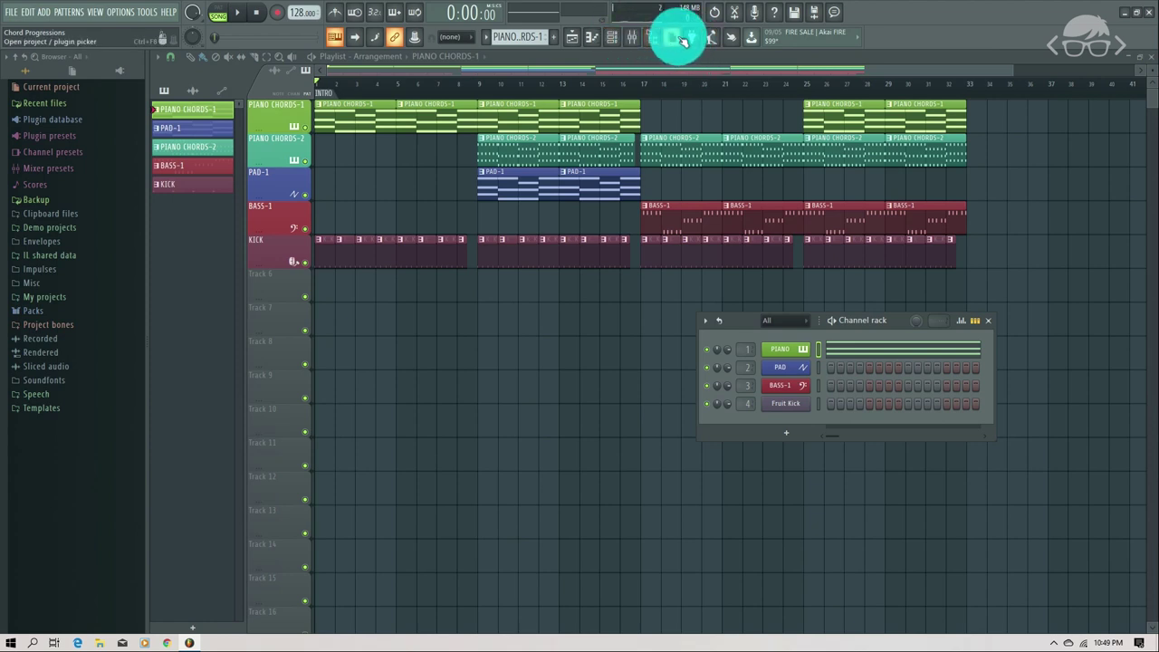
- Add a new pattern named ARP-1 and give it an olive-yellow color
click(613, 38)
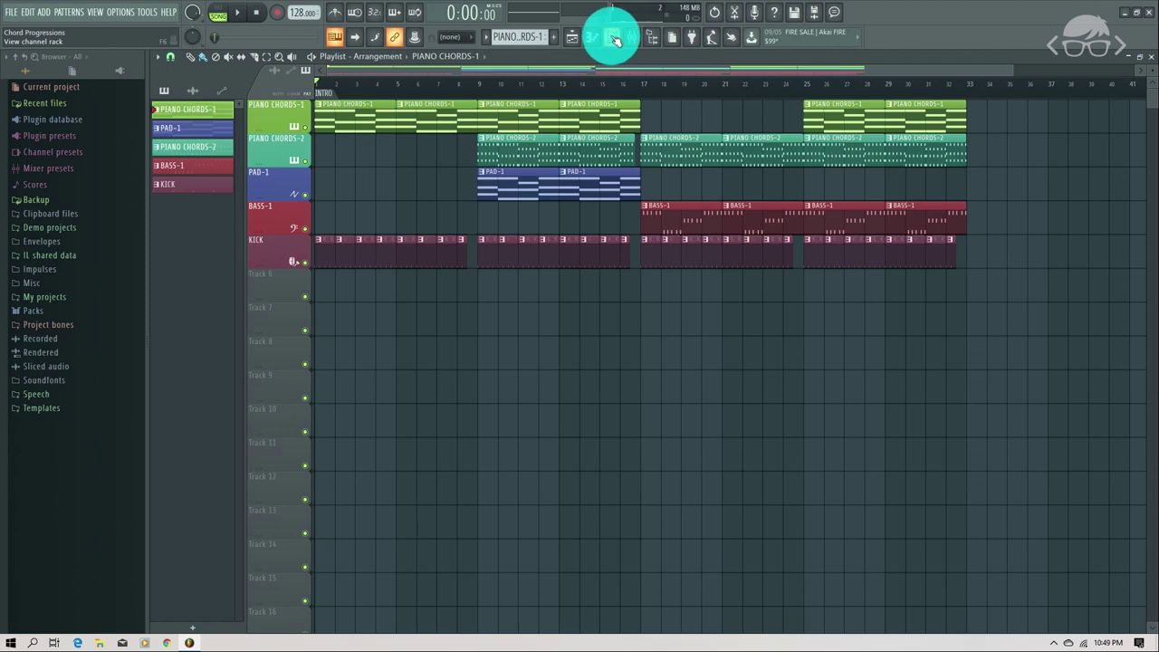
click(613, 38)
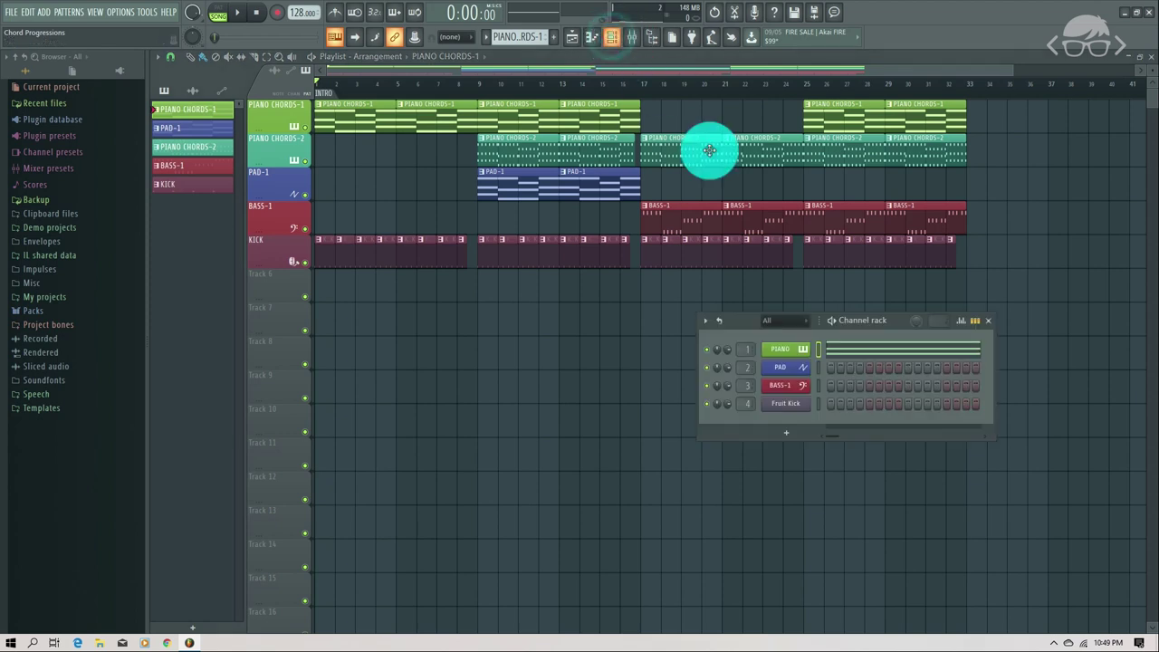
click(555, 41)
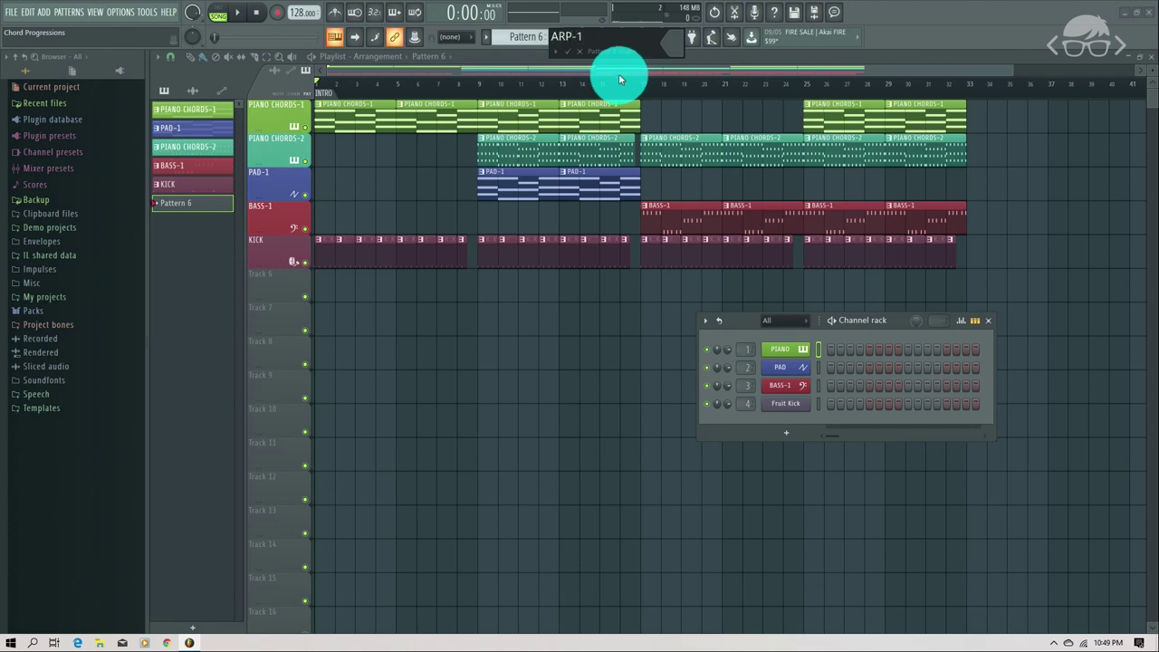
click(674, 48)
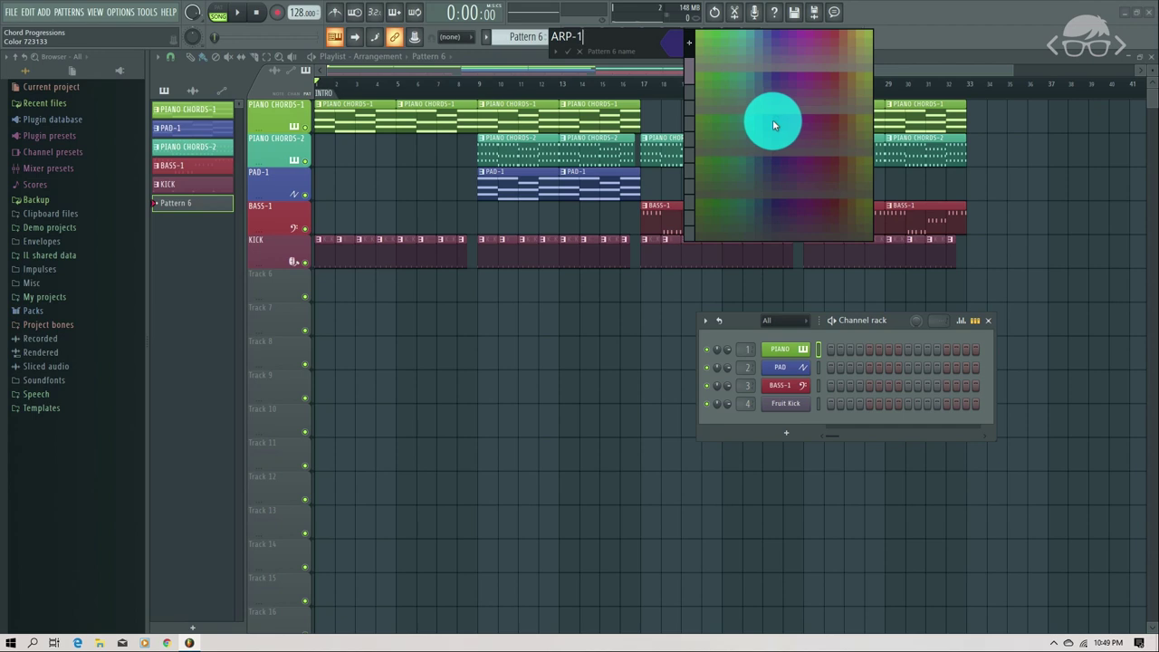
click(824, 120)
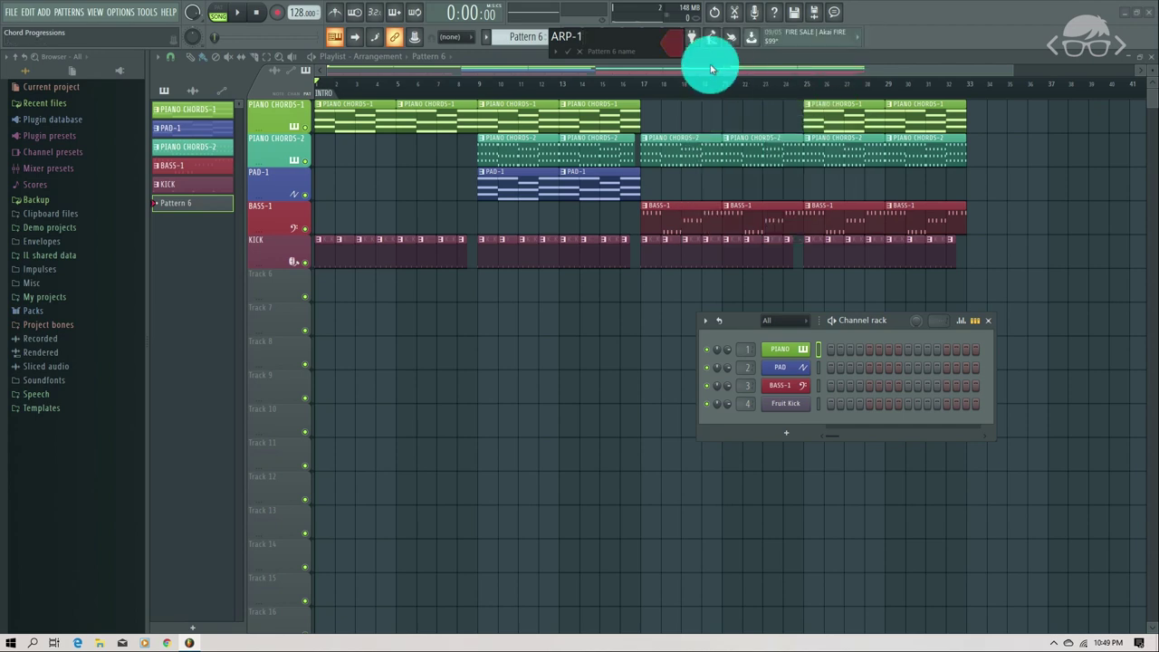
click(671, 41)
click(860, 78)
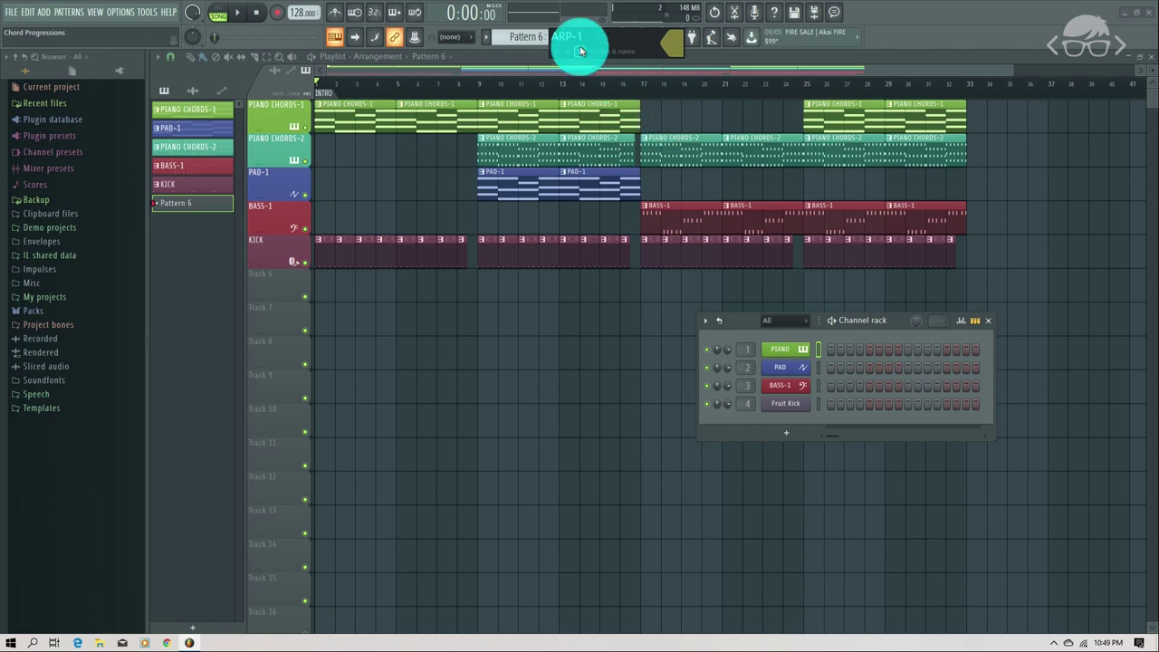
key(Return)
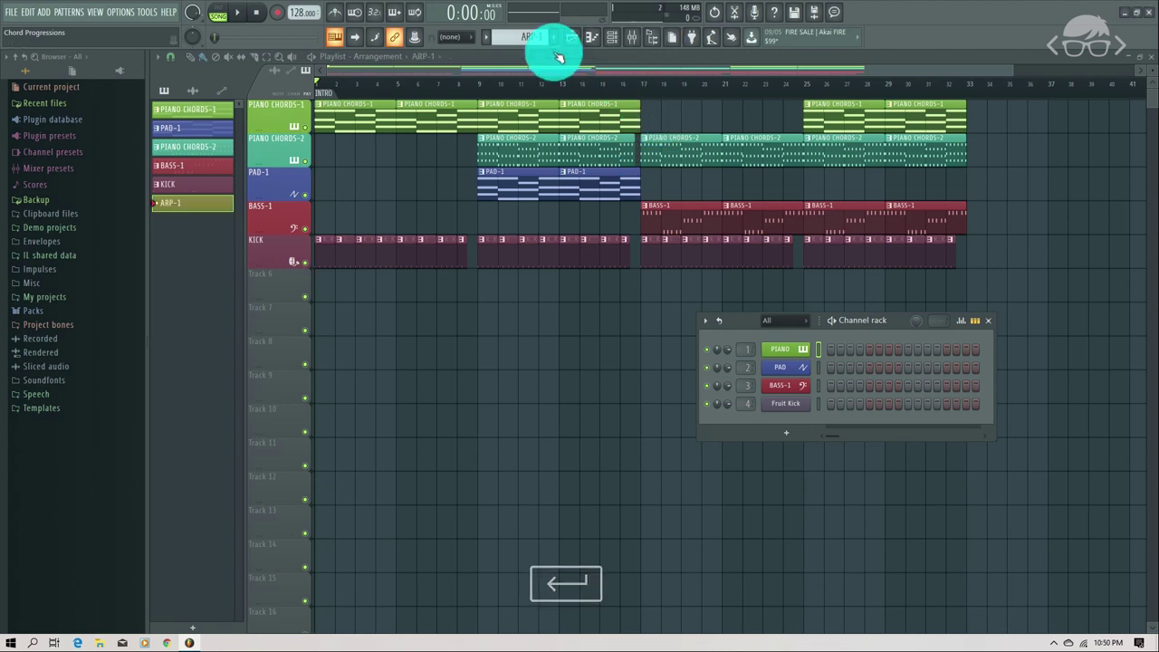
- Add a Sytrus synth channel to the channel rack and move its window clear of the pattern list
click(795, 438)
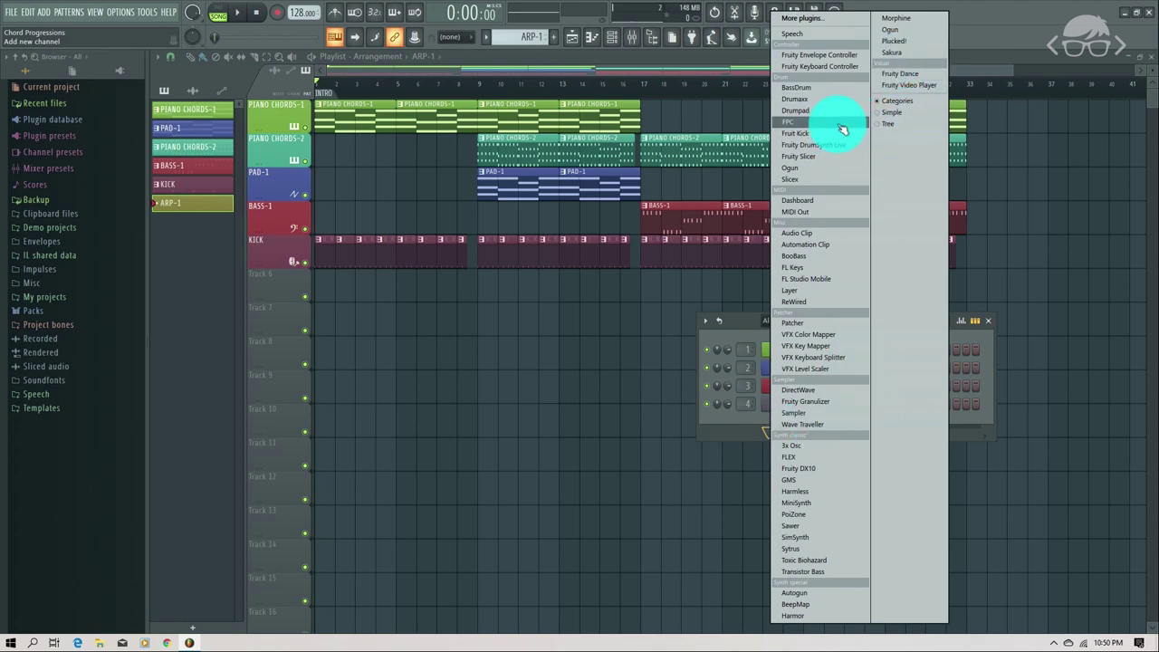
click(810, 549)
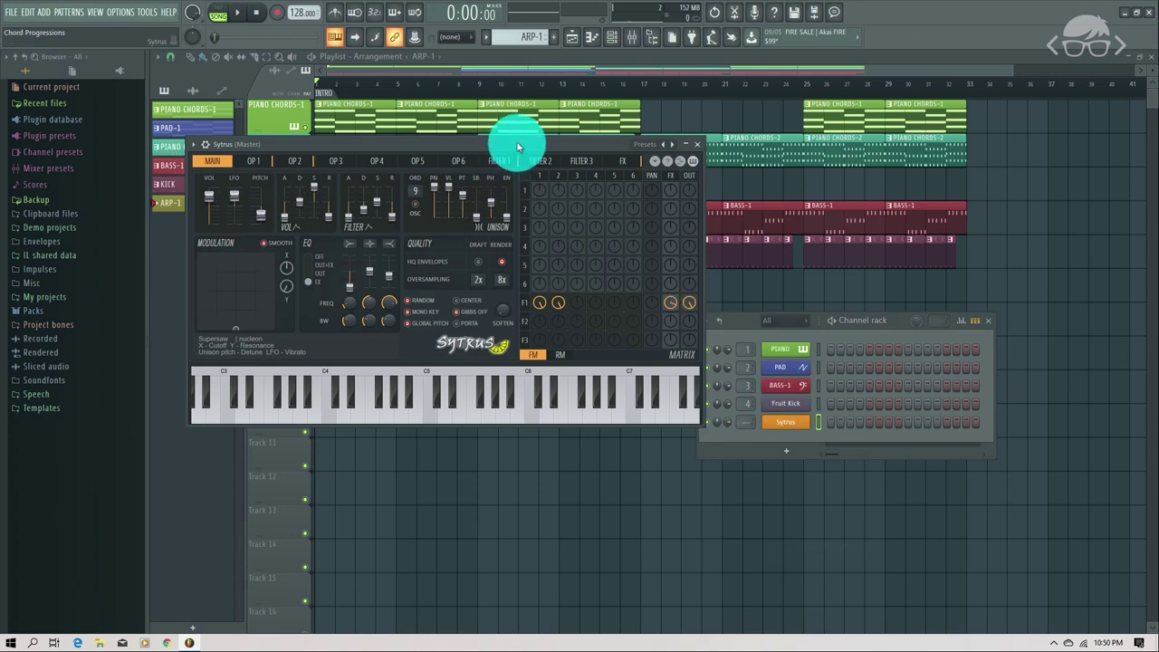
drag(517, 142, 879, 111)
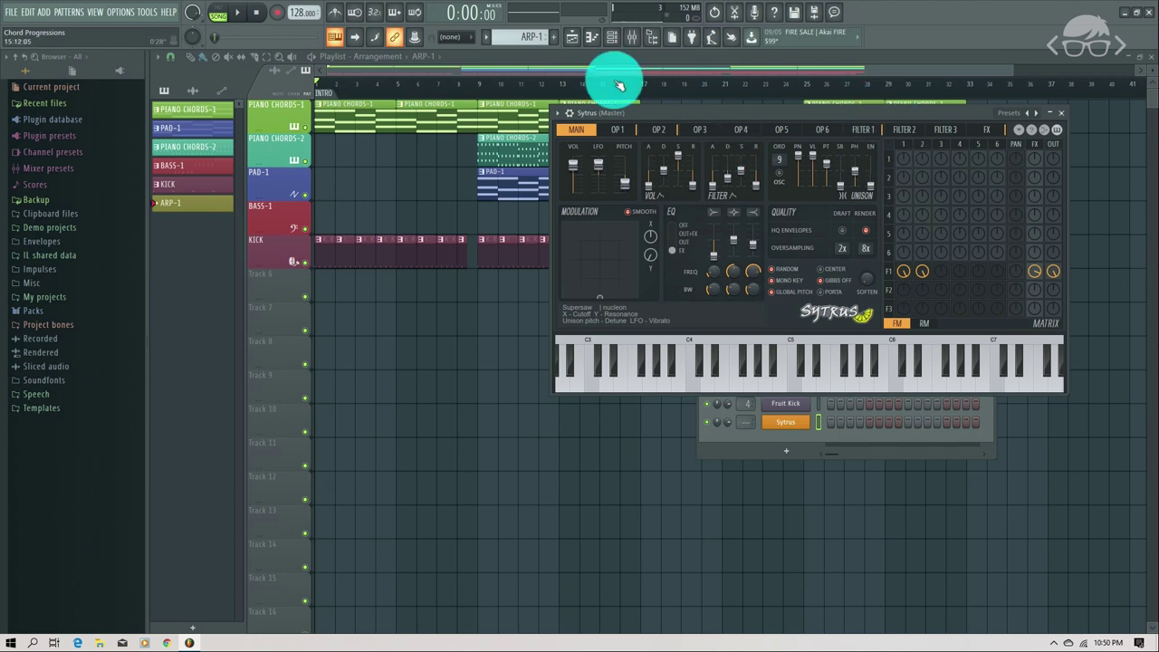
- Load the 3o3ish preset in Sytrus and close the synth window
click(558, 114)
mouse_move(582, 156)
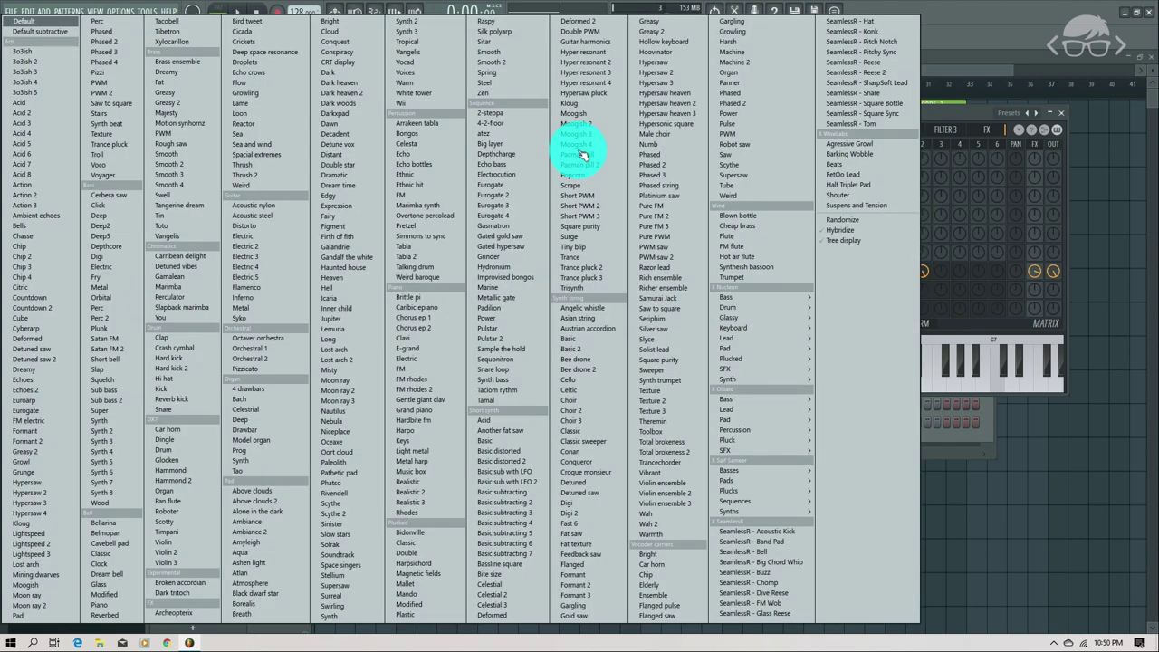
click(36, 52)
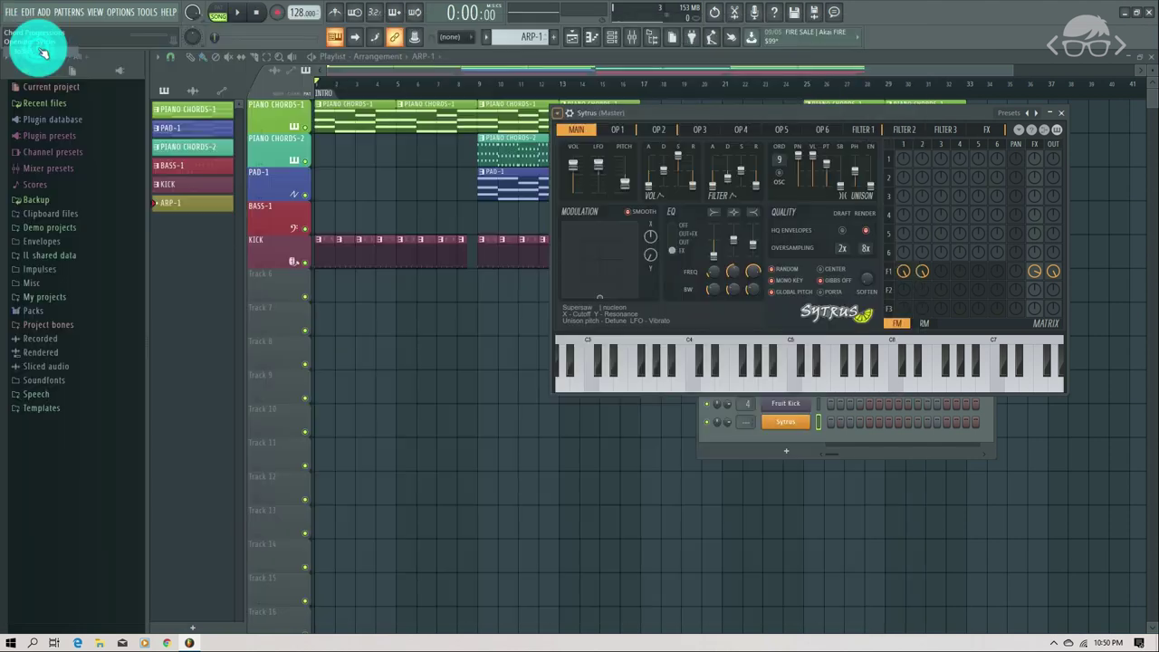
click(1039, 116)
click(1038, 116)
click(1033, 118)
click(1033, 118)
click(1065, 116)
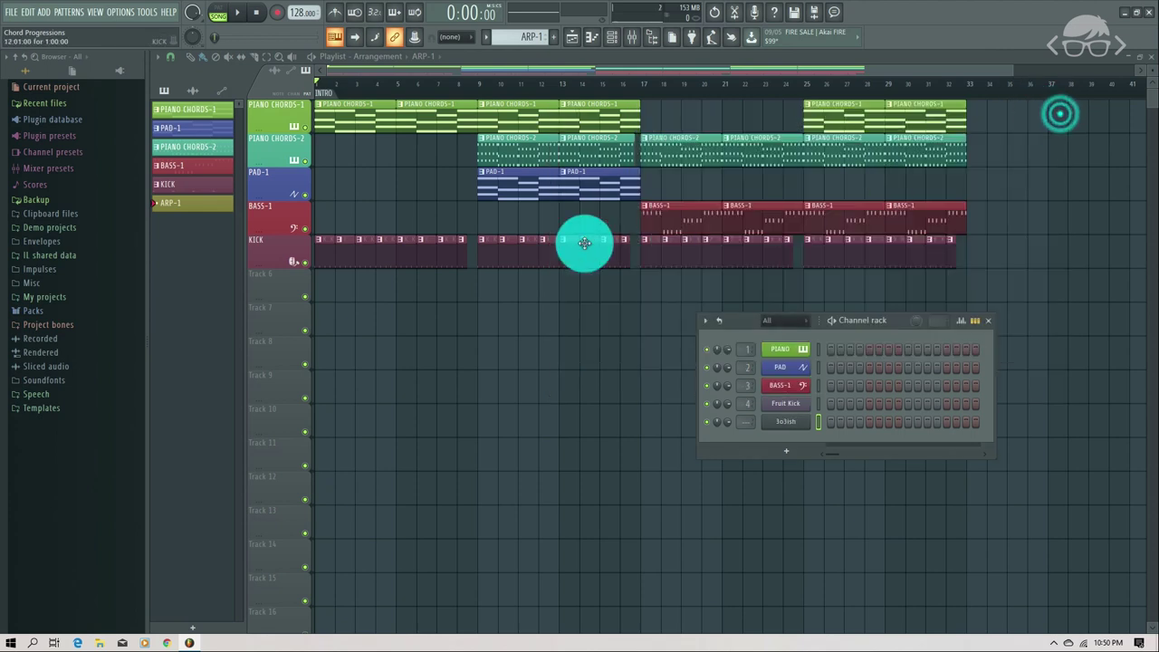
- Route the 3o3ish channel to mixer track 5, and name that track ARP-1 with the pattern's yellow color
drag(742, 423, 742, 415)
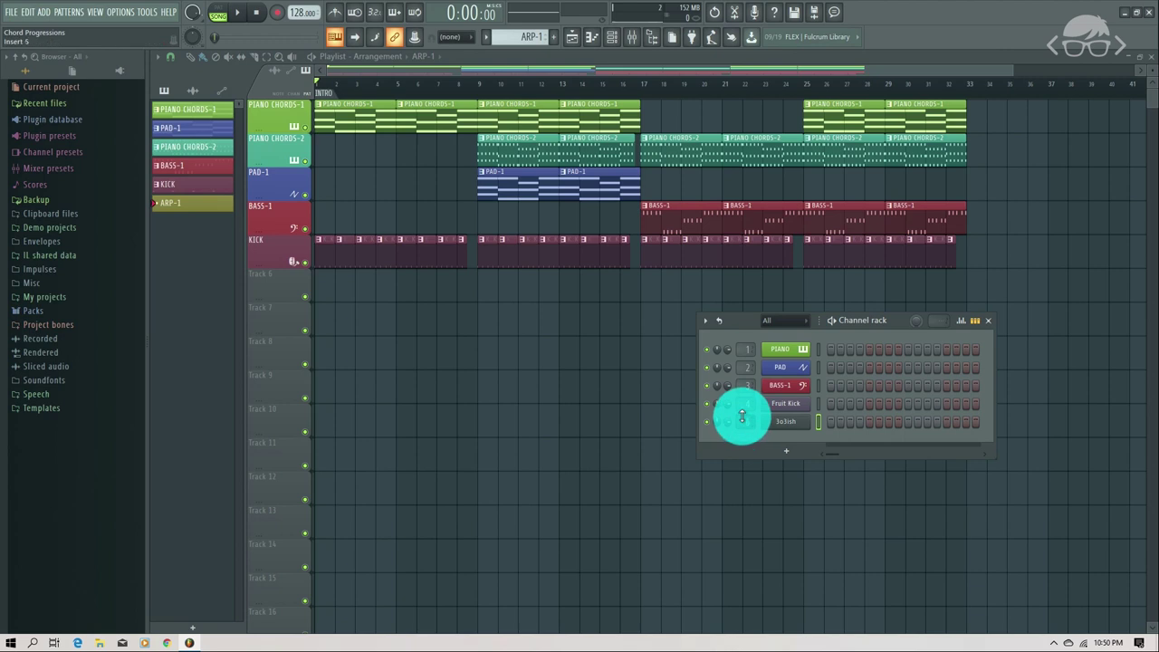
click(627, 40)
right_click(339, 387)
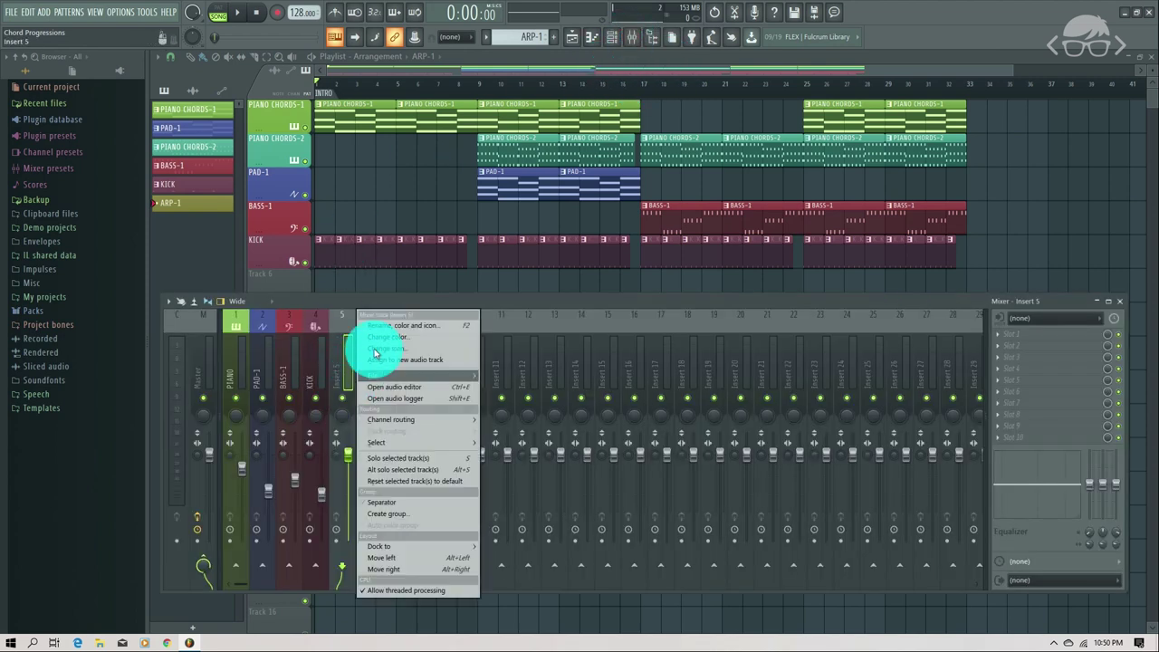
click(394, 328)
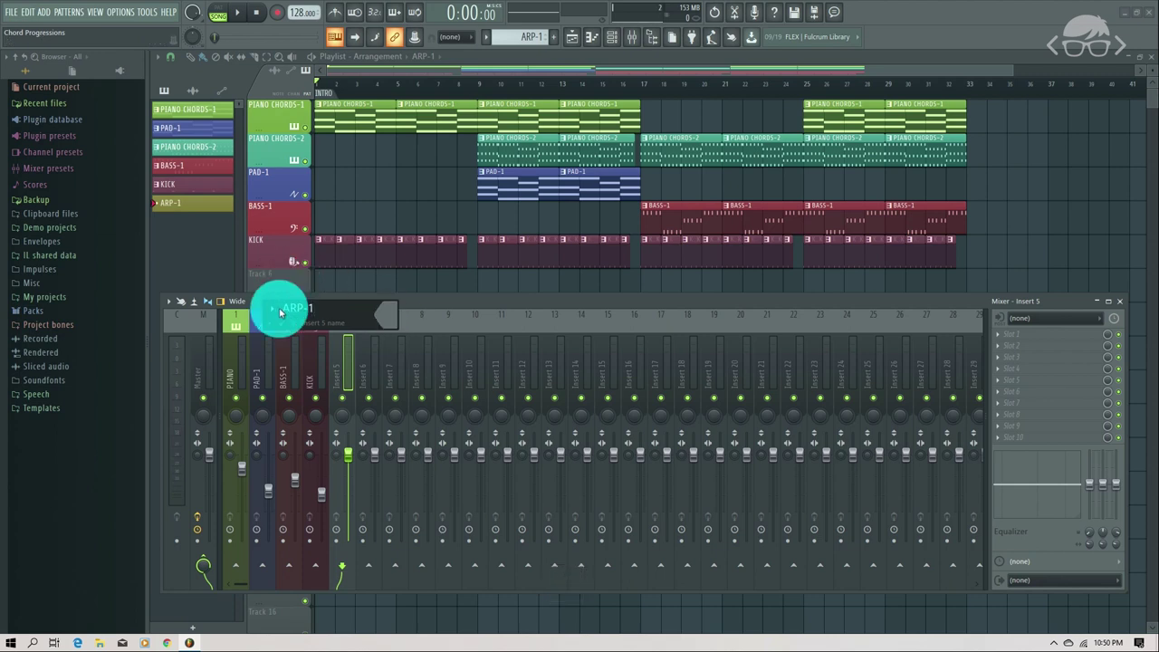
click(271, 326)
click(270, 313)
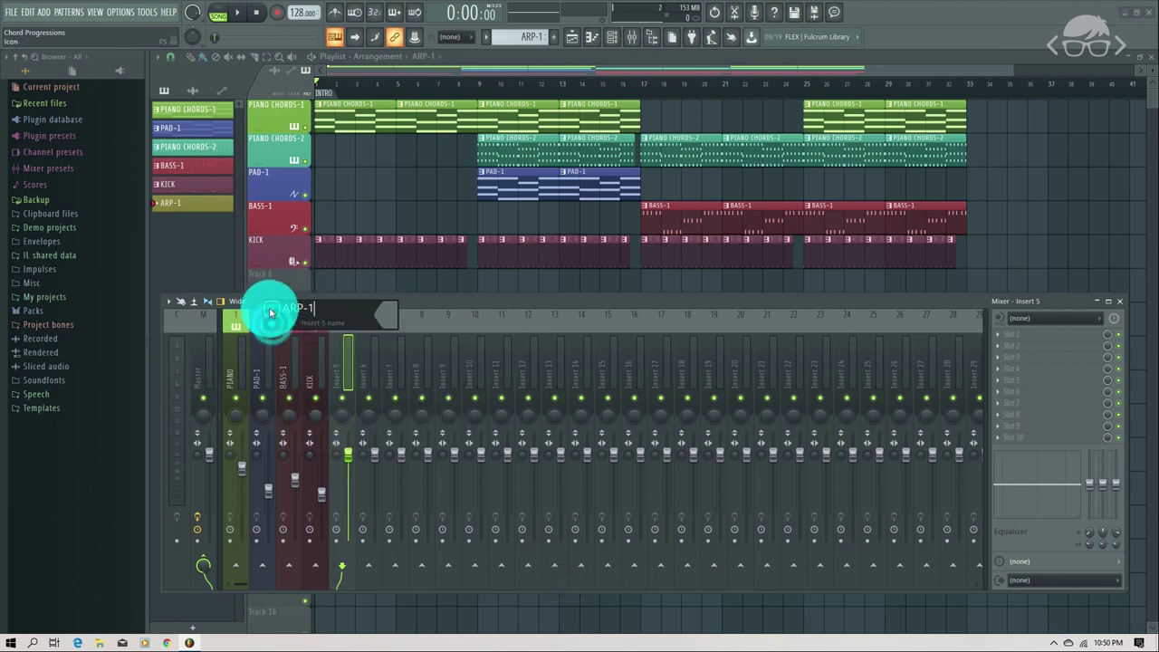
click(270, 324)
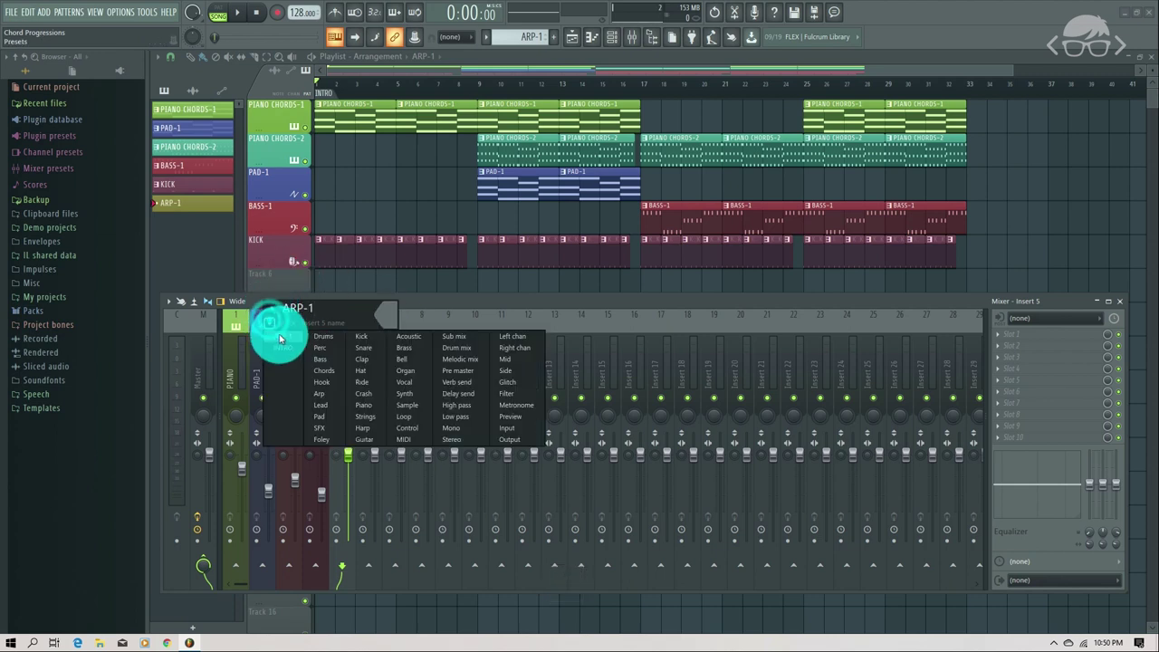
click(285, 340)
key(Return)
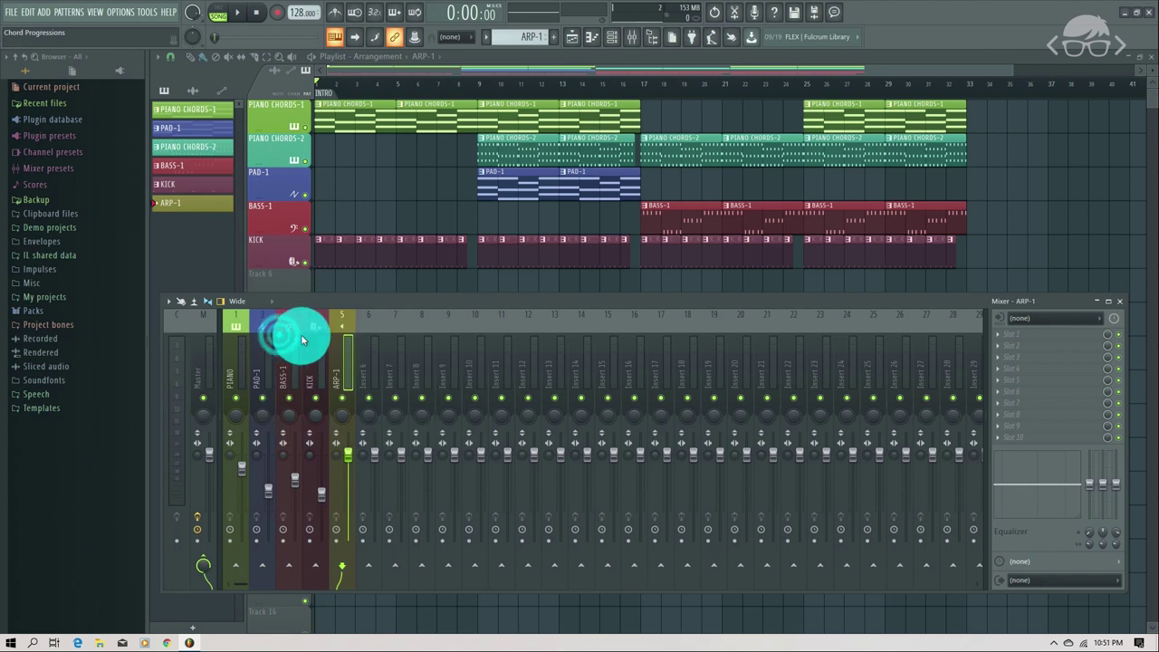
- Give the ARP-1 mixer track the dotted arpeggio icon, lower its volume to about -6.6 dB, and close the mixer
right_click(347, 328)
click(376, 321)
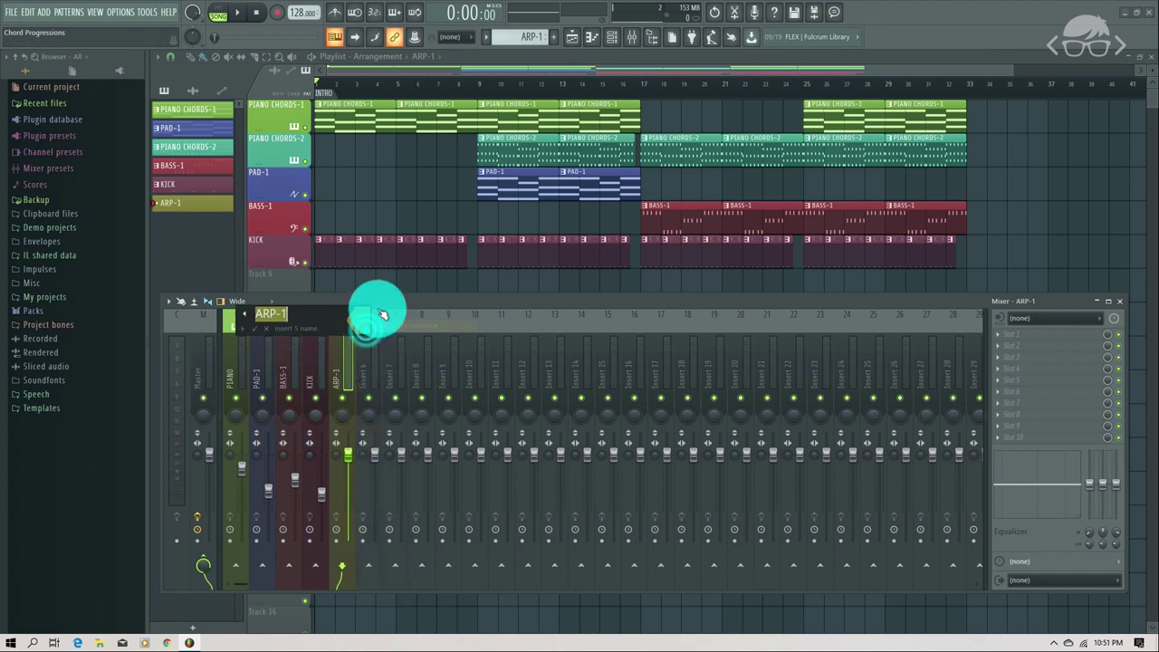
click(244, 319)
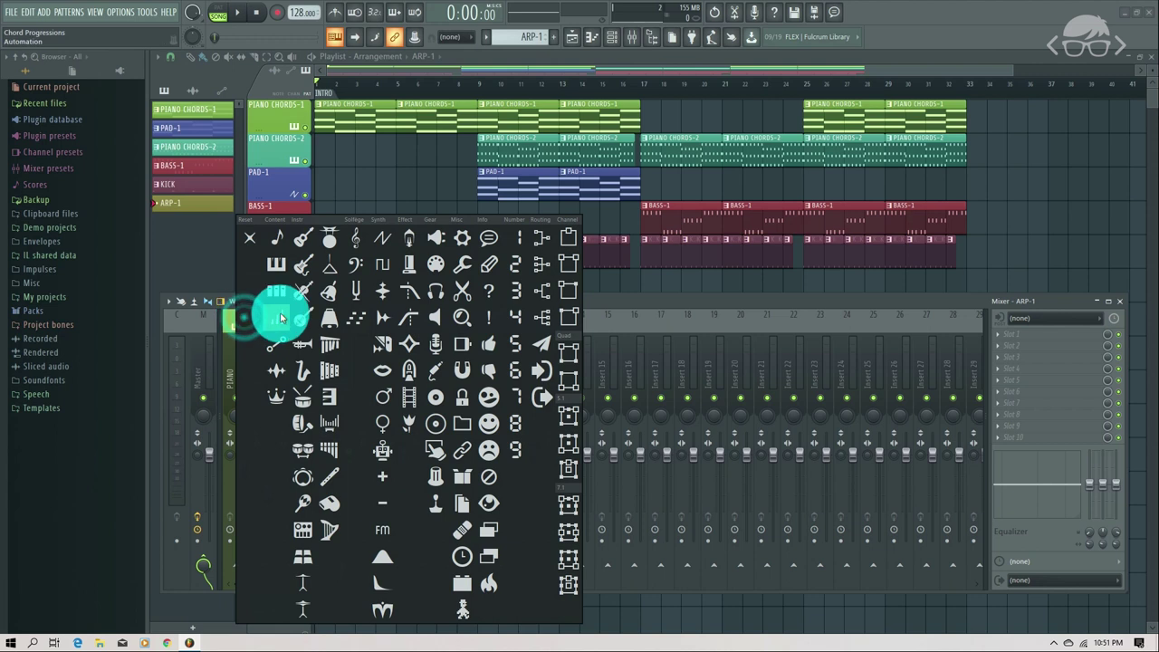
click(354, 318)
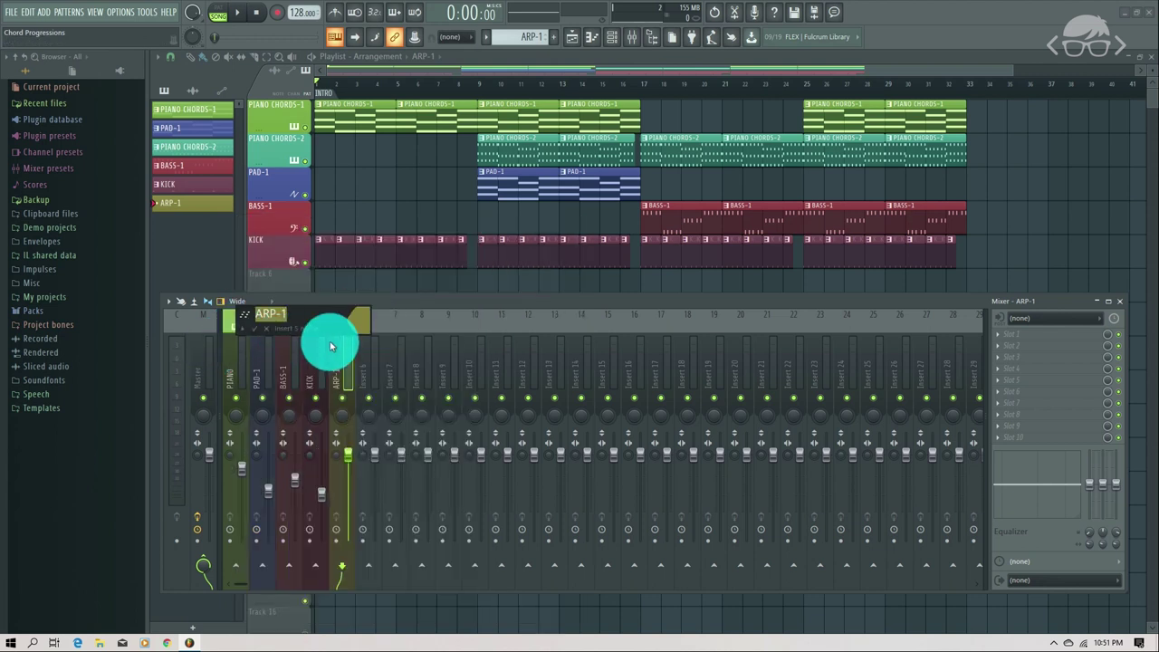
key(Return)
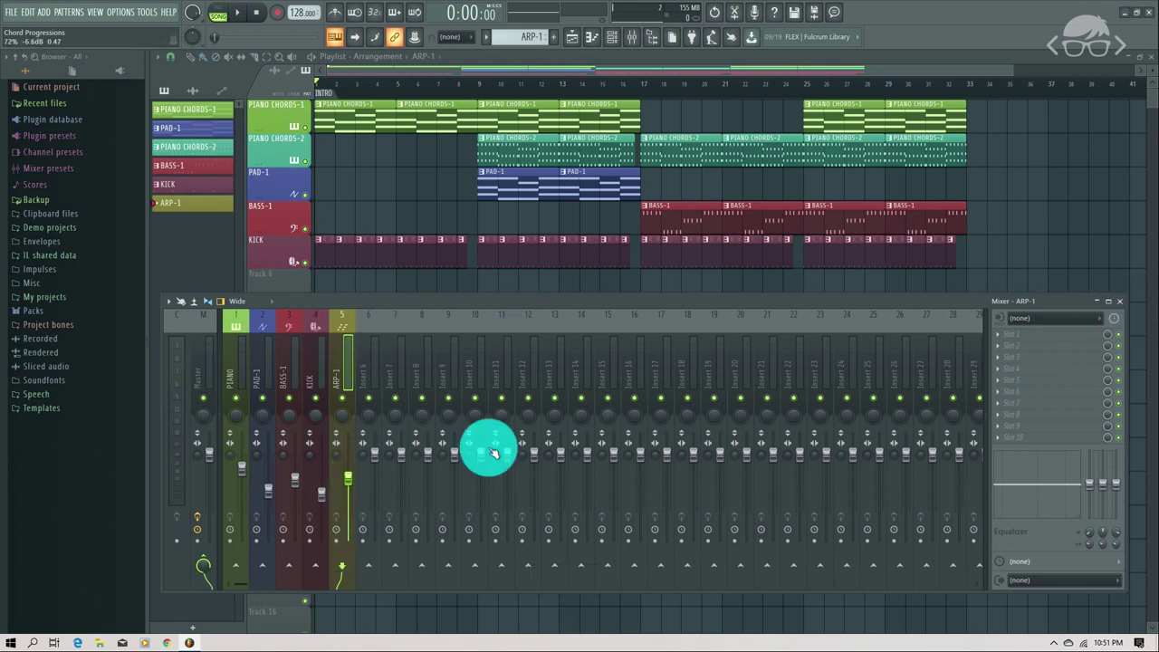
click(1121, 303)
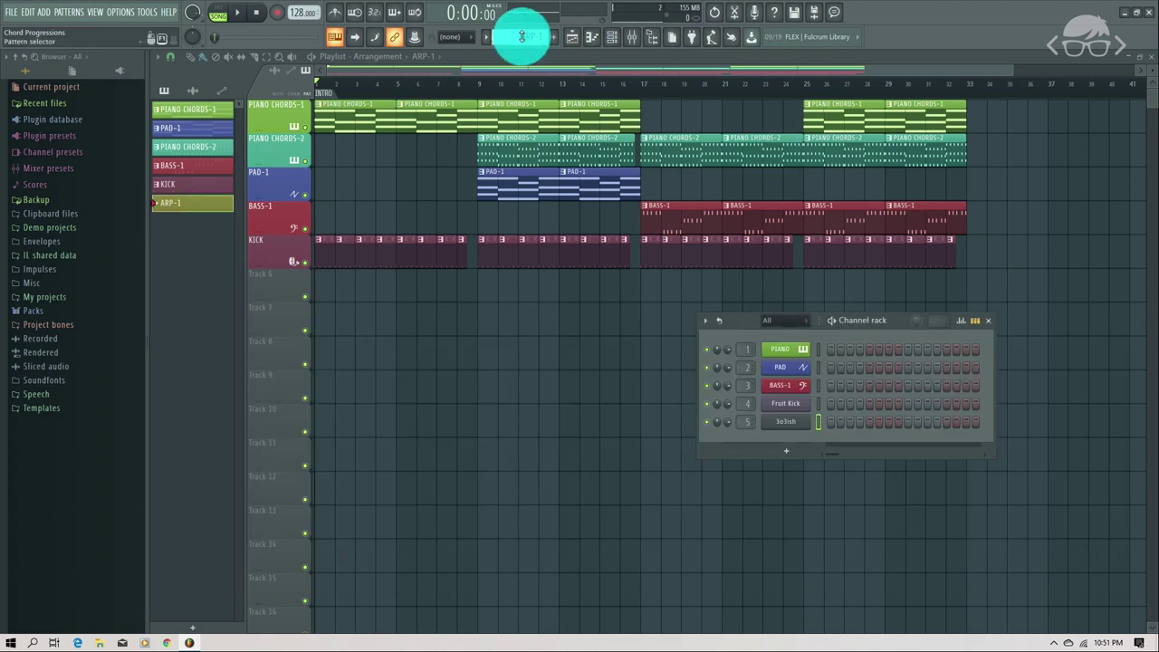
- Paste the copied piano chords into the 3o3ish channel's piano roll for the ARP-1 pattern
click(611, 37)
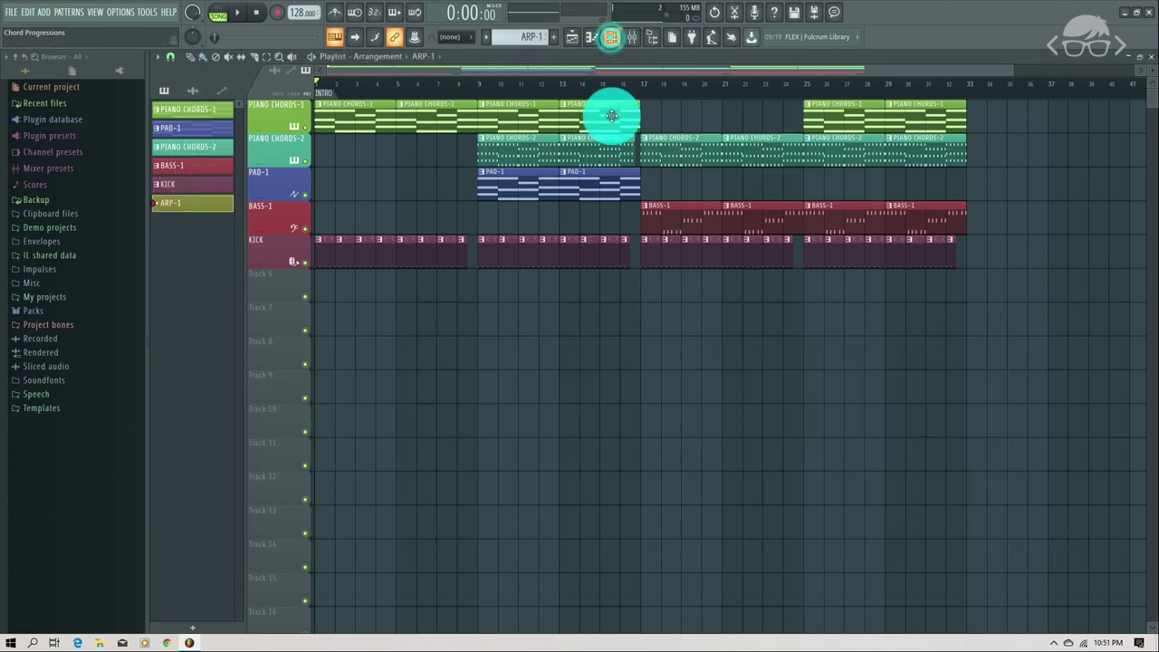
click(611, 38)
right_click(784, 424)
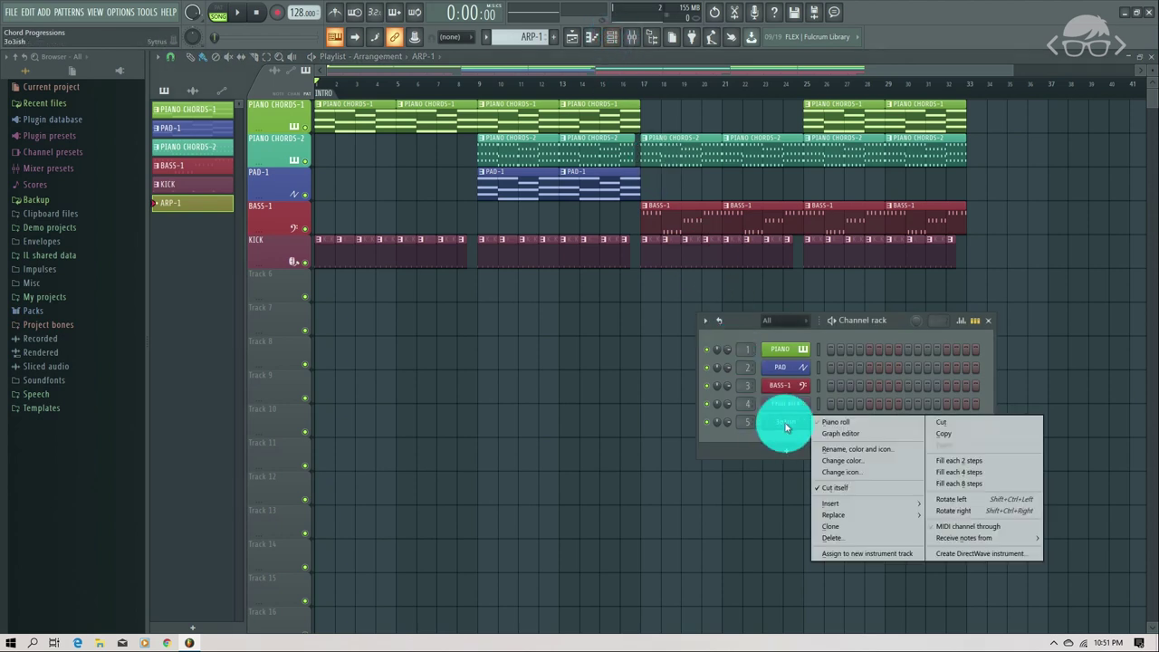
click(850, 422)
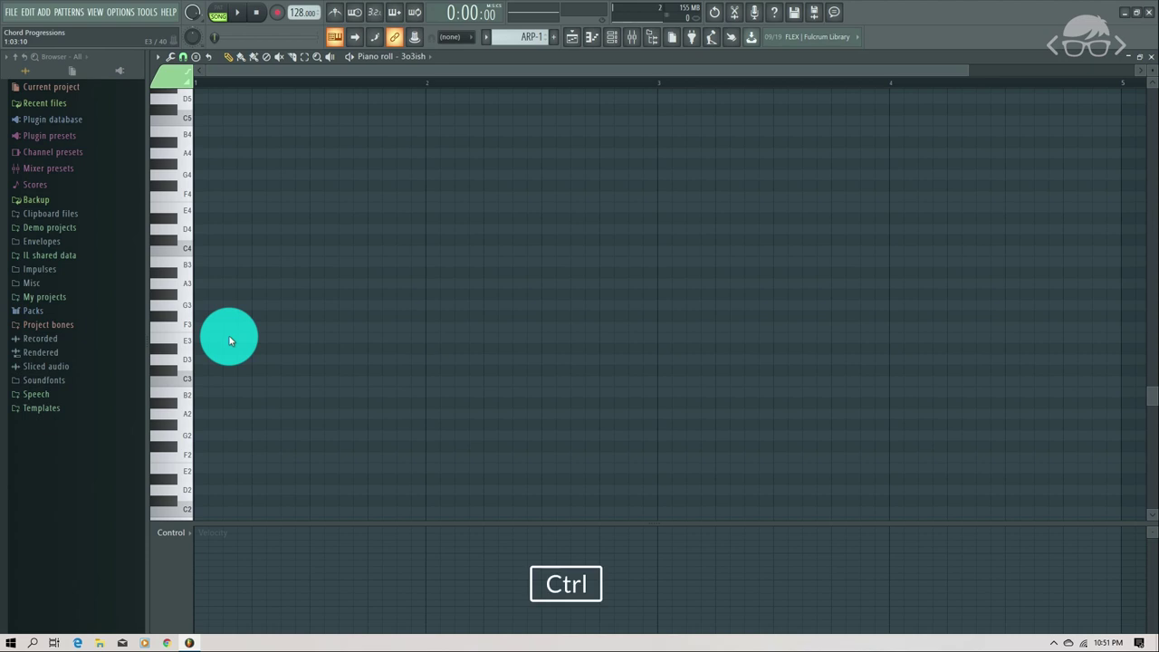
key(ctrl+v)
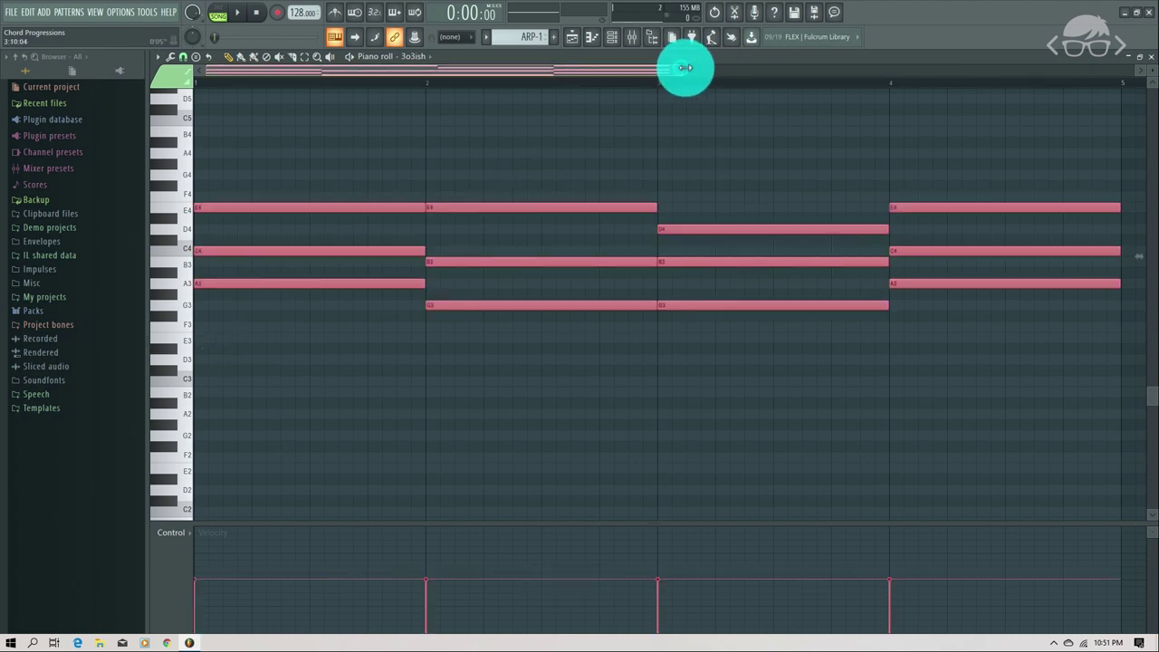
drag(685, 67, 954, 78)
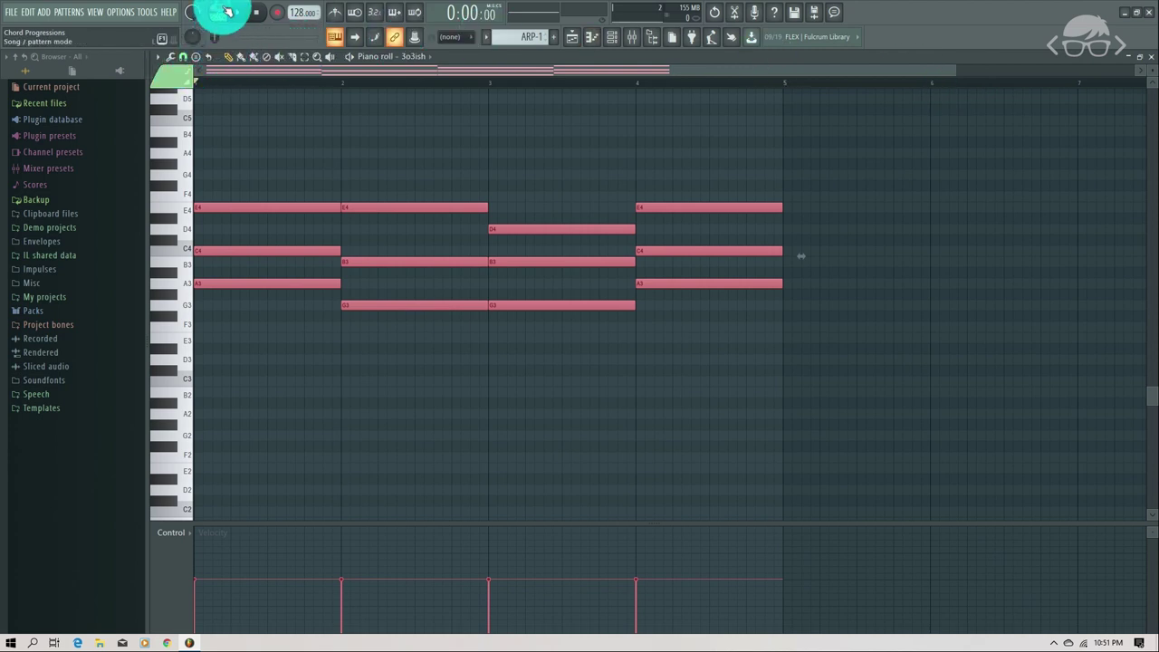
- Play the ARP-1 pattern in pattern mode, and return from the piano roll to the channel rack
key(space)
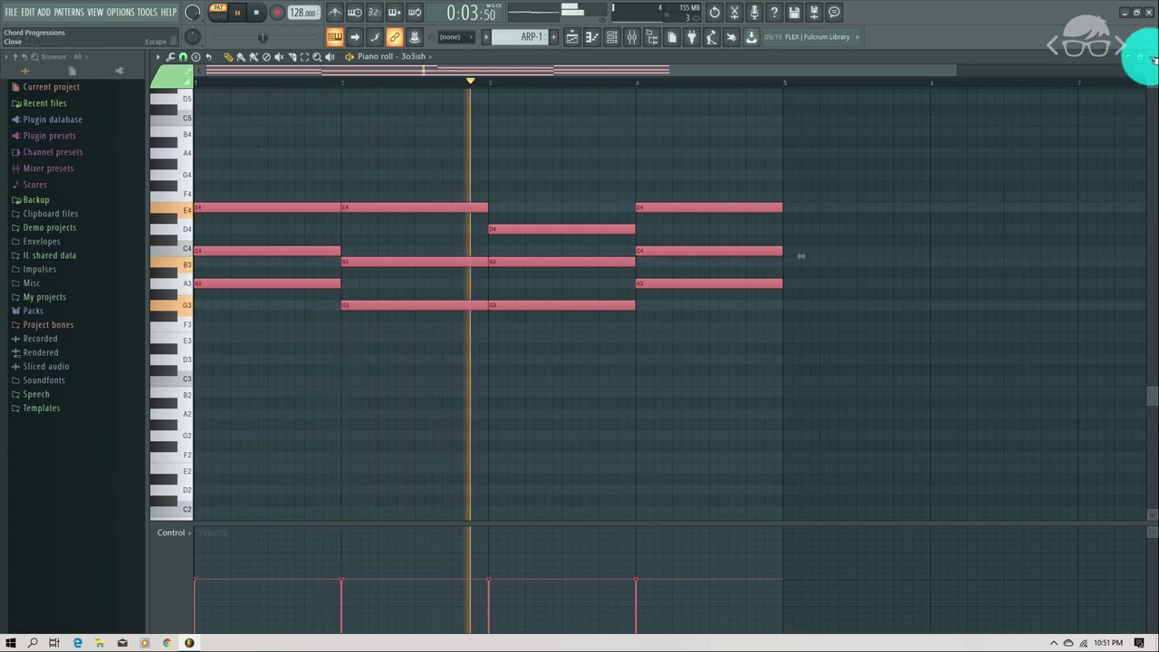
click(1150, 57)
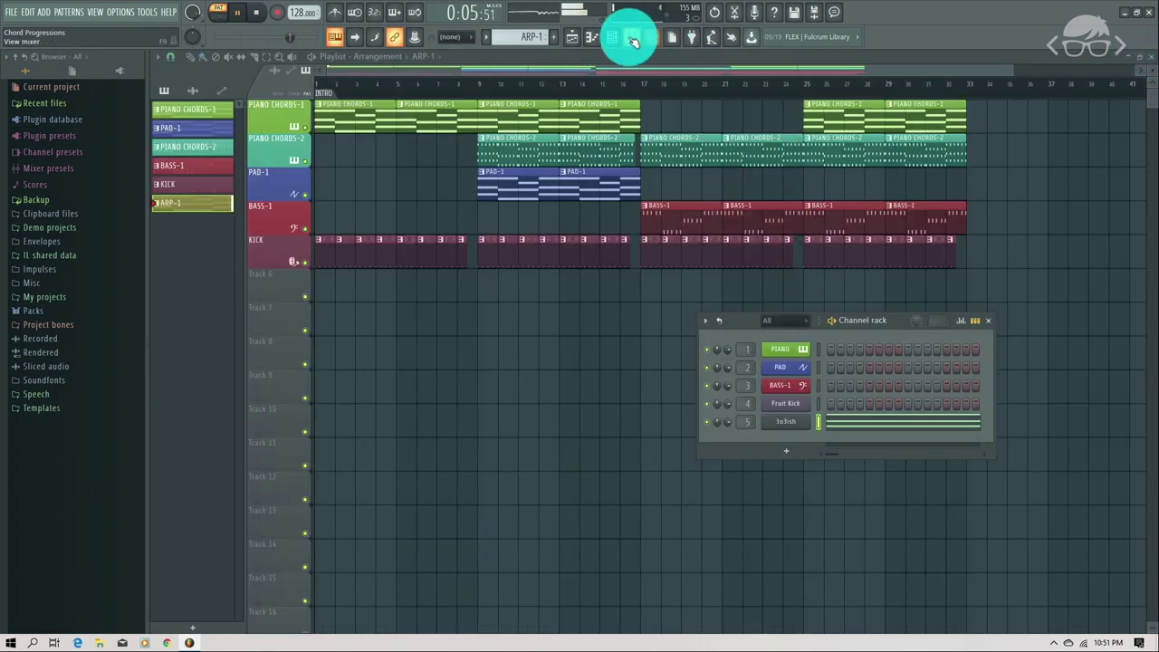
click(634, 39)
click(631, 39)
click(616, 39)
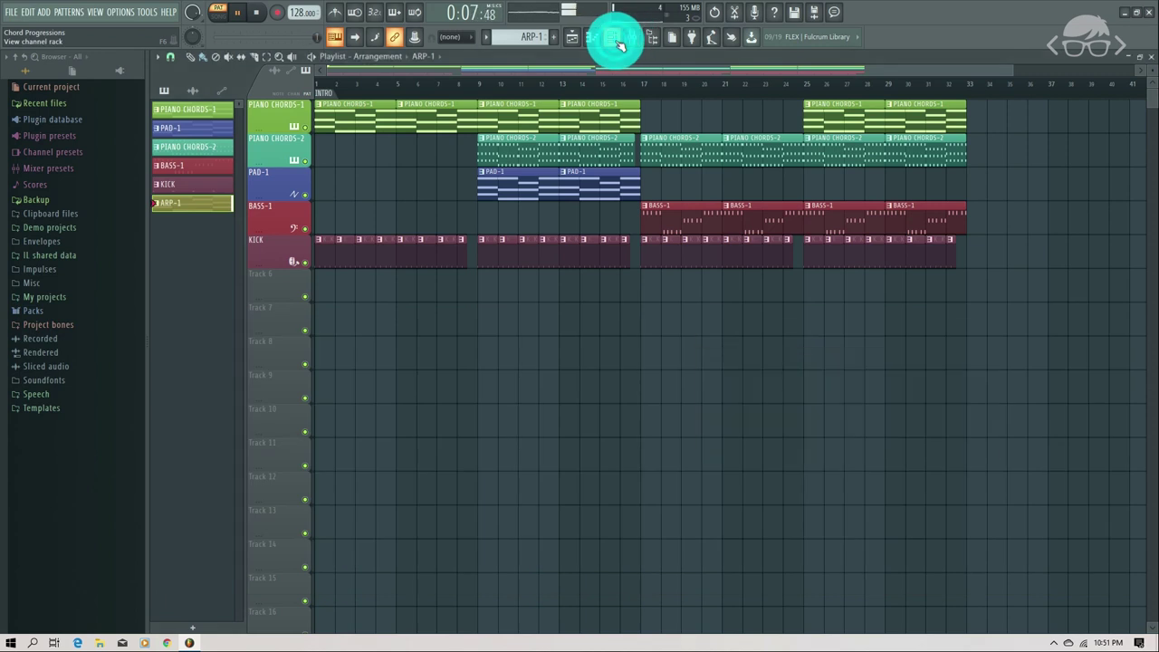
click(619, 40)
- Open the 3o3ish channel's Sytrus plugin and audition its presets one by one up to Acid 2 while the pattern plays
click(785, 422)
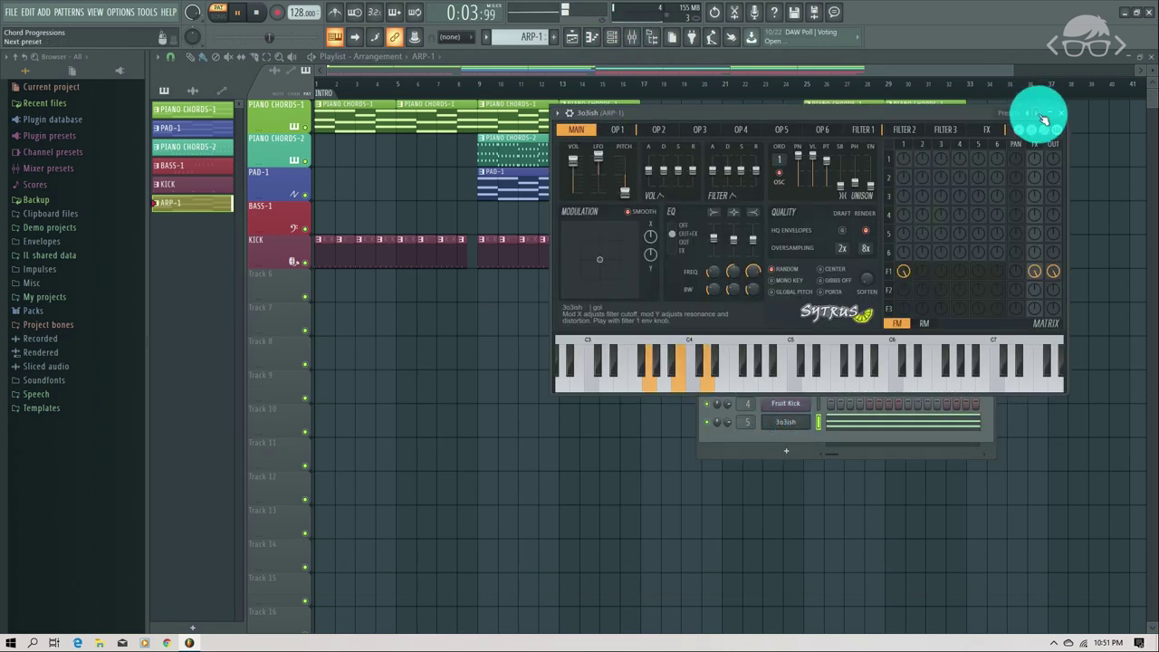
click(1043, 118)
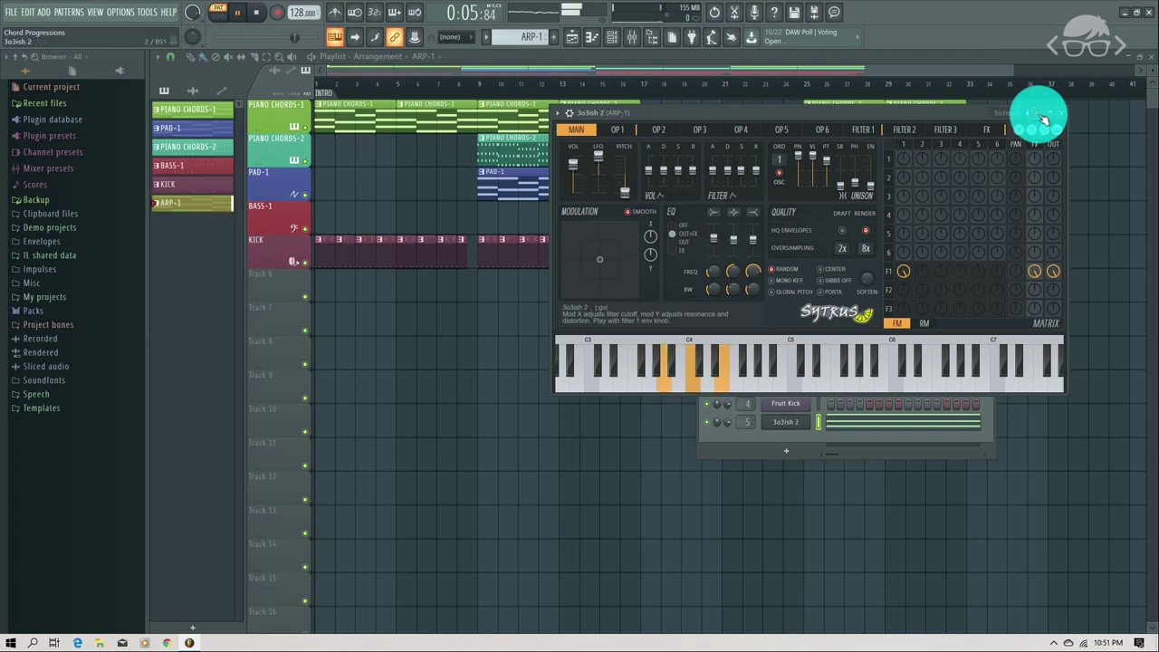
click(1043, 118)
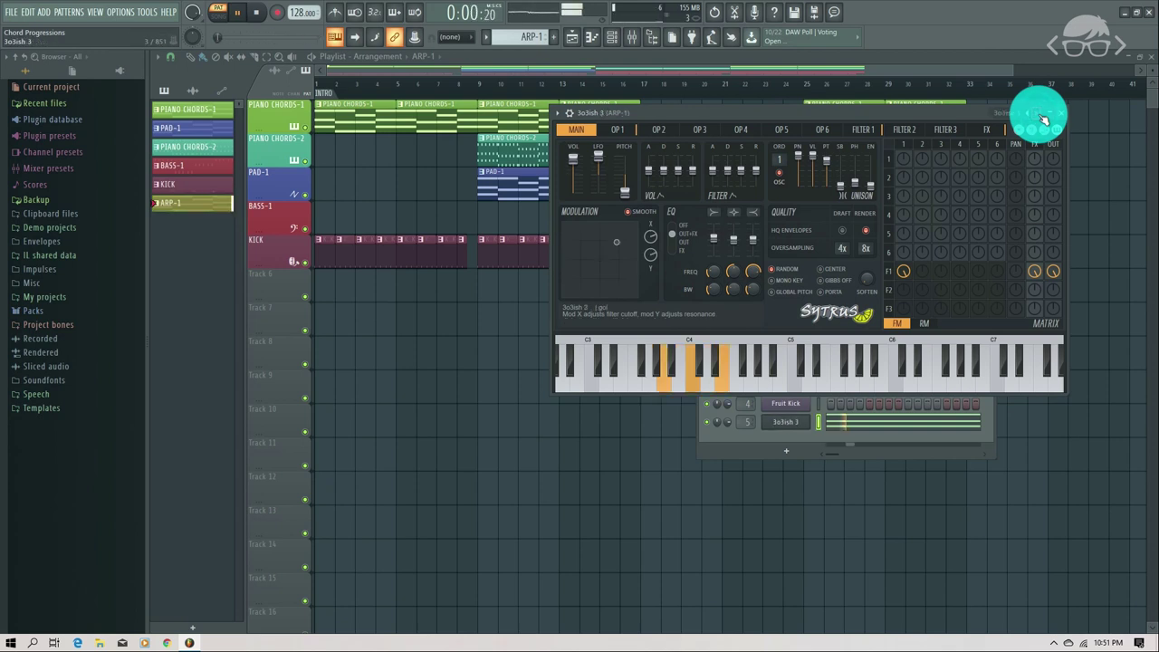
click(1044, 118)
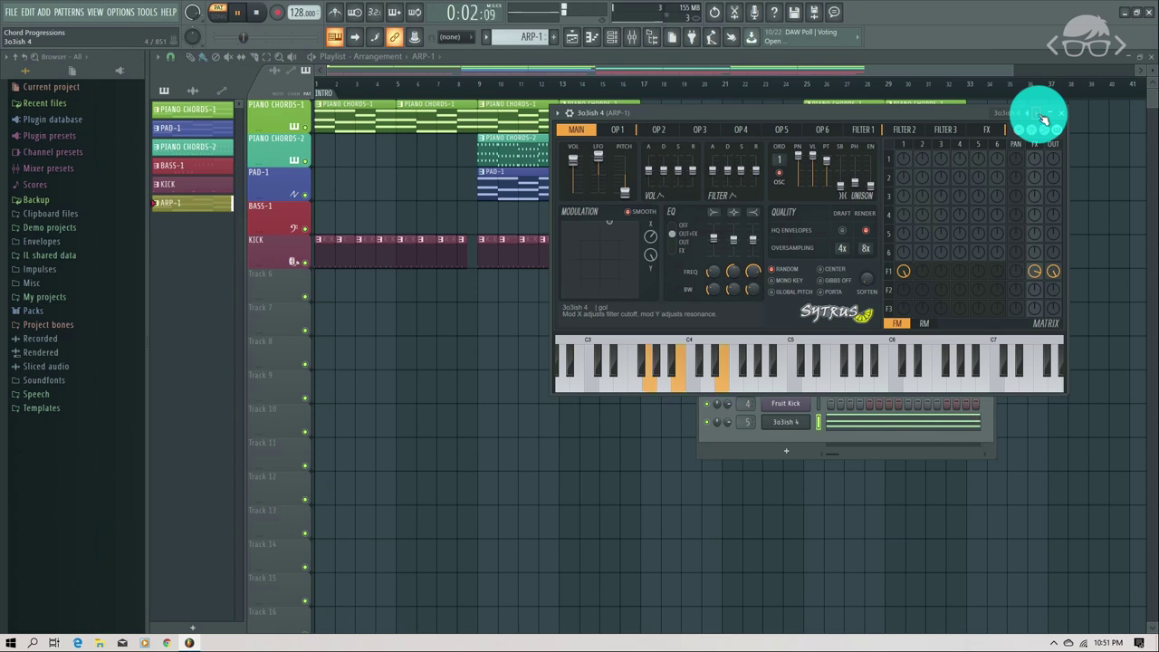
click(1043, 117)
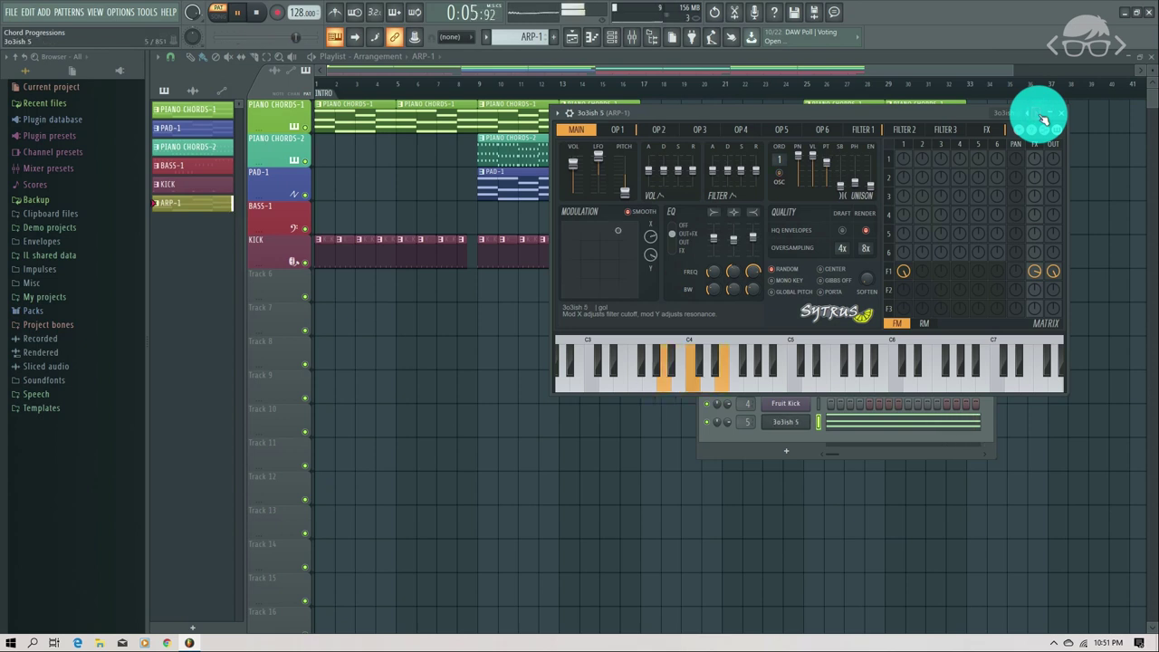
click(1043, 118)
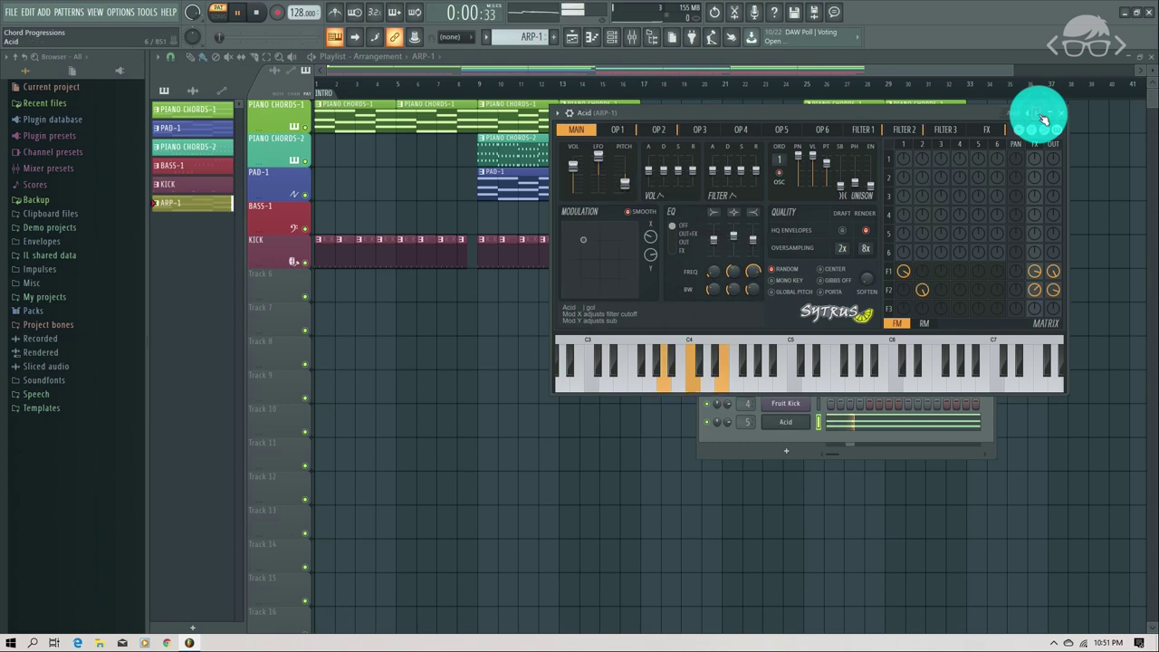
click(1043, 118)
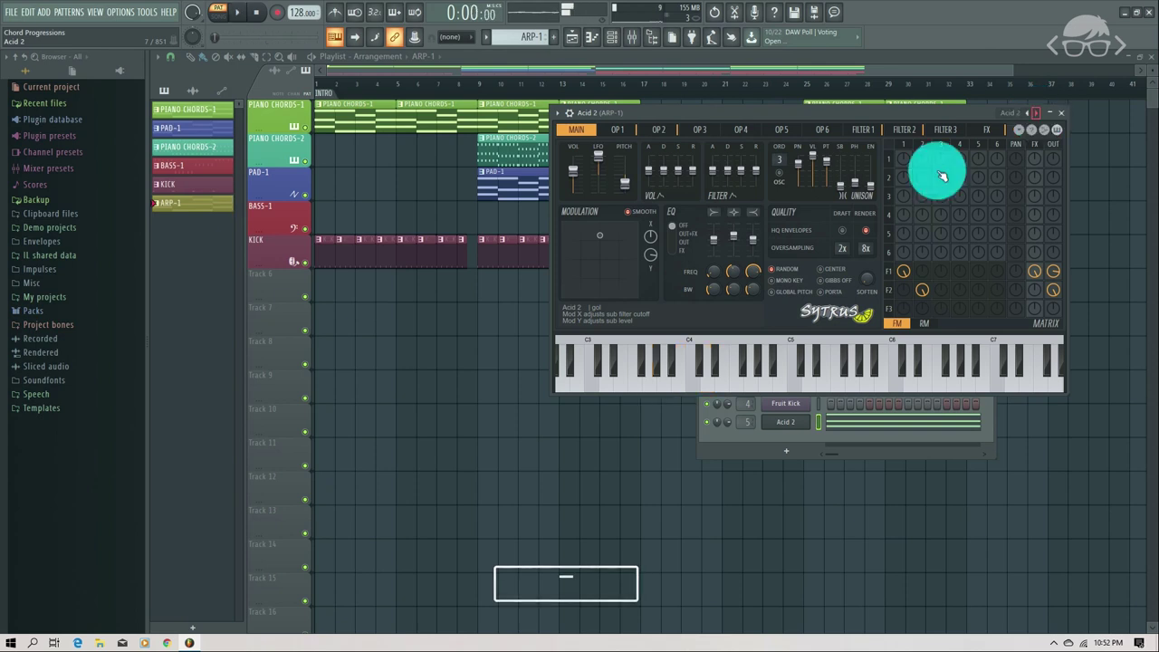
- Move all chord notes of the ARP-1 pattern up one octave in the piano roll, play the result, and return to the playlist
click(885, 422)
key(space)
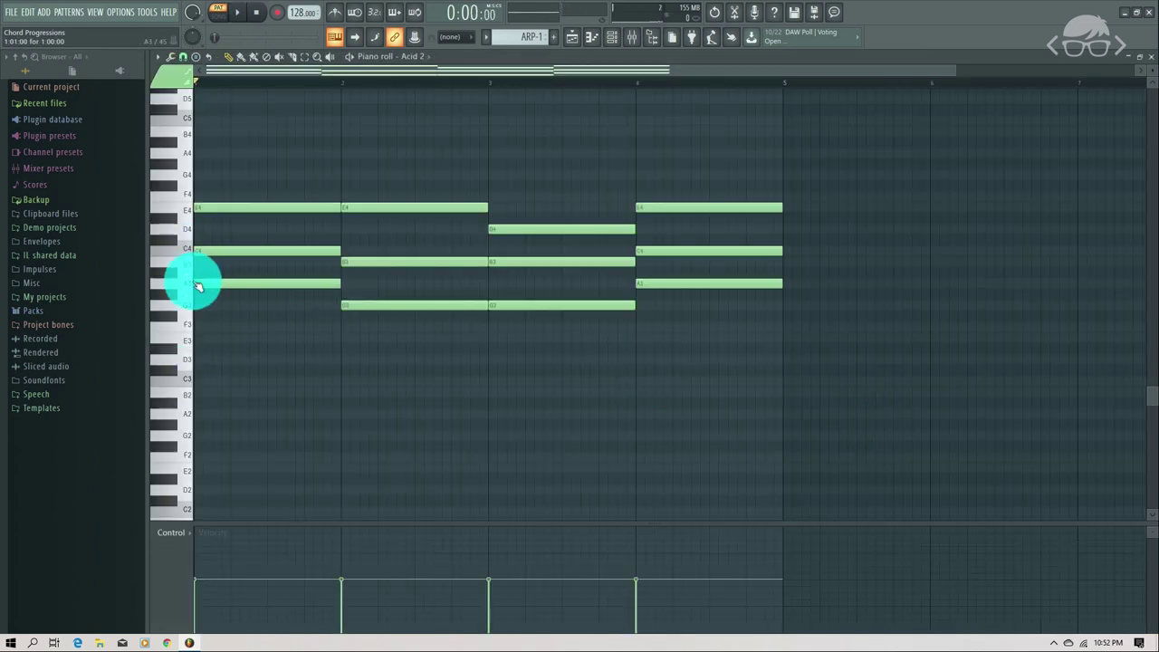
key(ctrl+a)
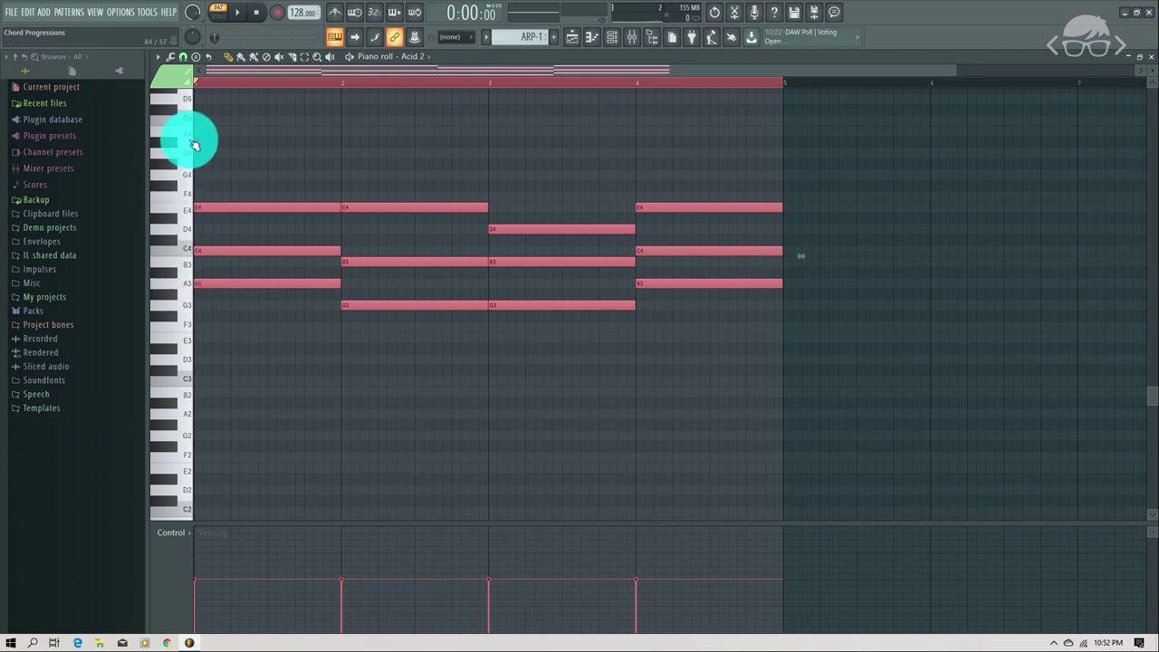
drag(206, 280, 203, 151)
key(space)
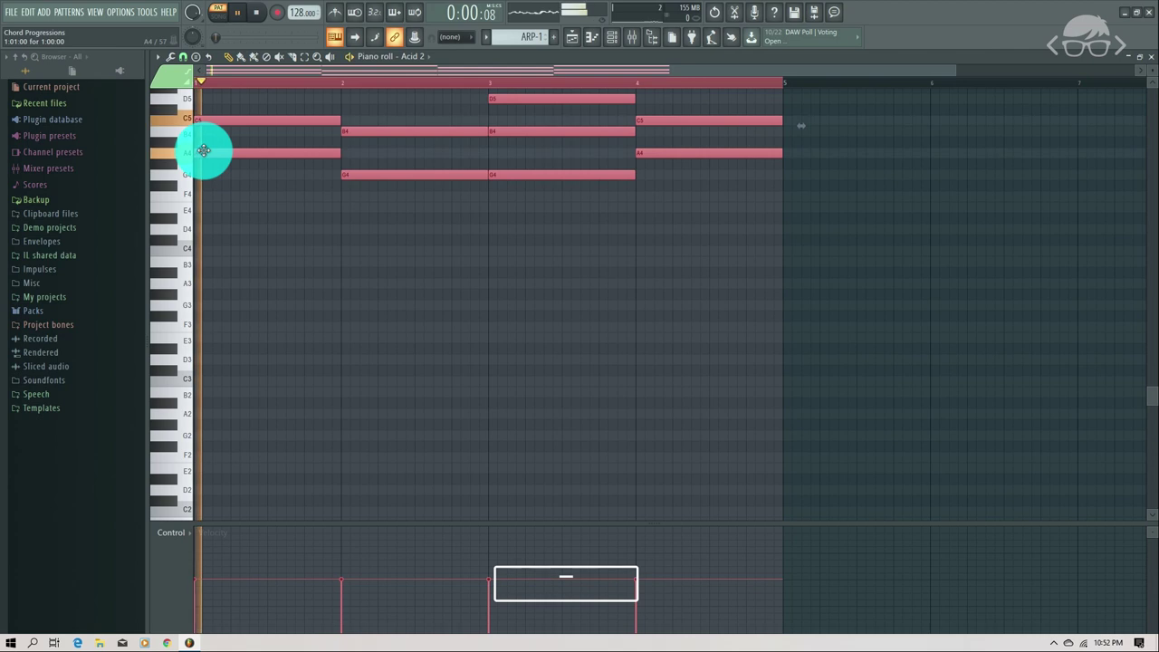
click(1151, 57)
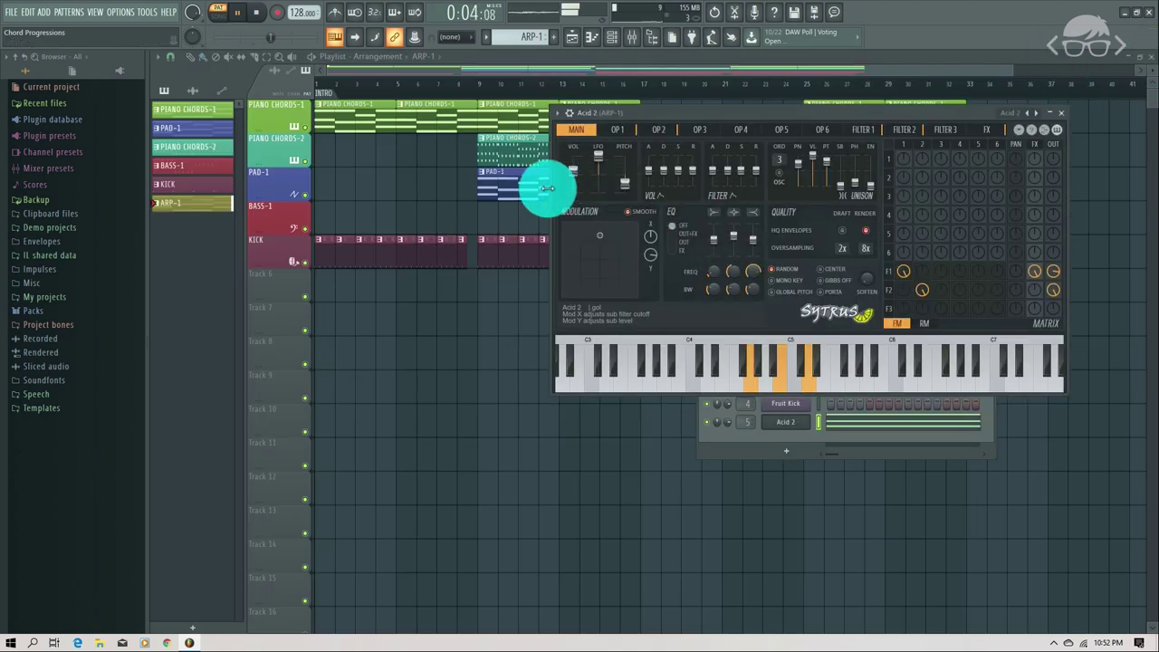
drag(751, 117, 839, 113)
- Name playlist track 6 ARP-1 with the yellow color and dotted arpeggio icon, and place ARP-1 clips on it across bars 1 to 8
right_click(263, 291)
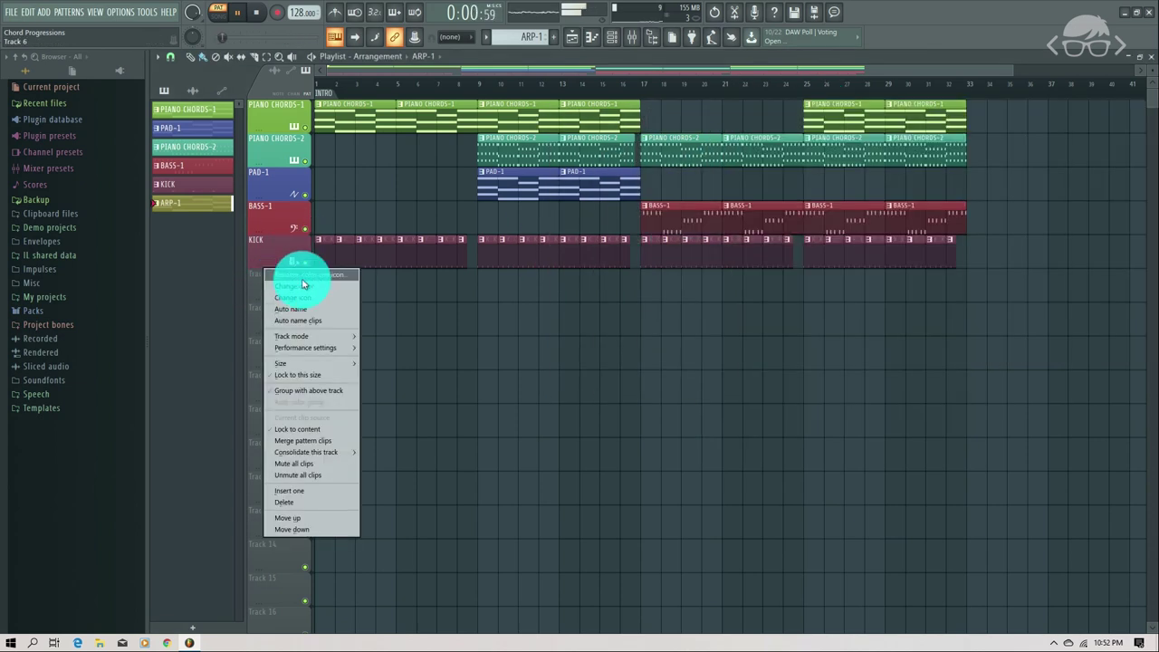
click(306, 278)
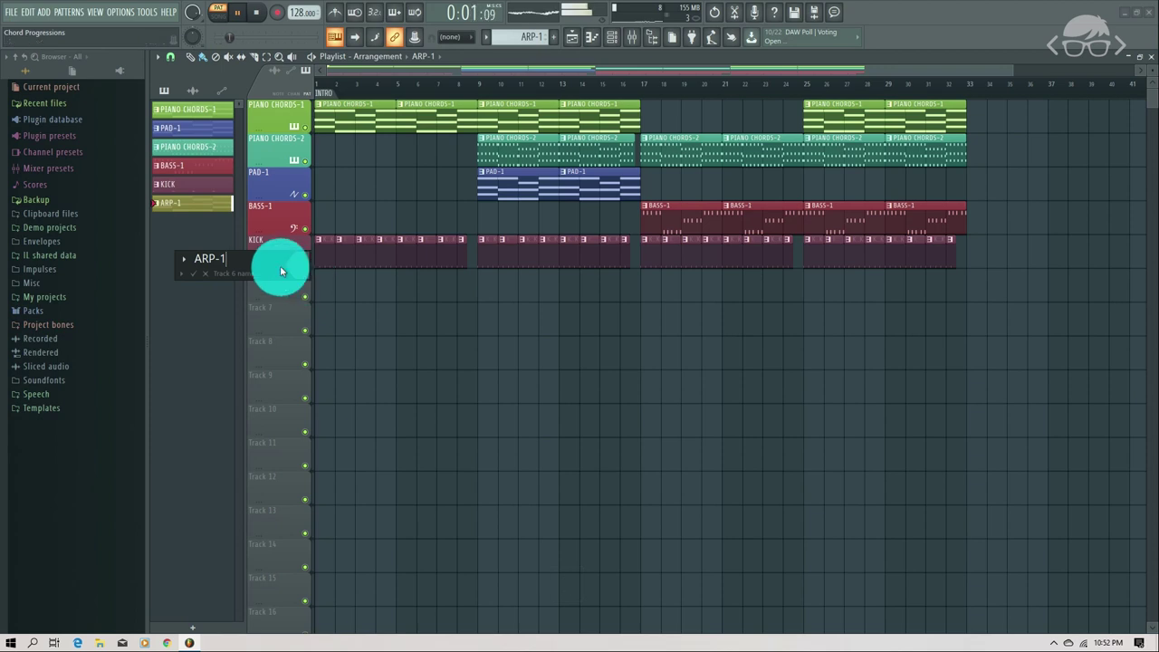
click(183, 272)
click(183, 293)
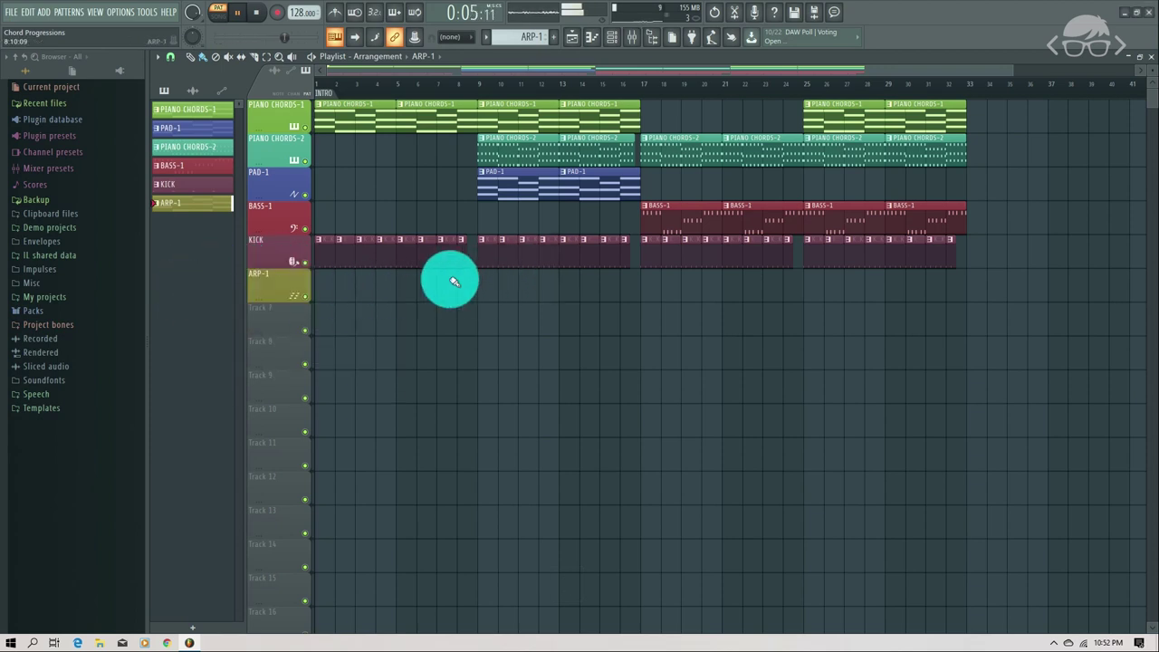
key(space)
click(317, 292)
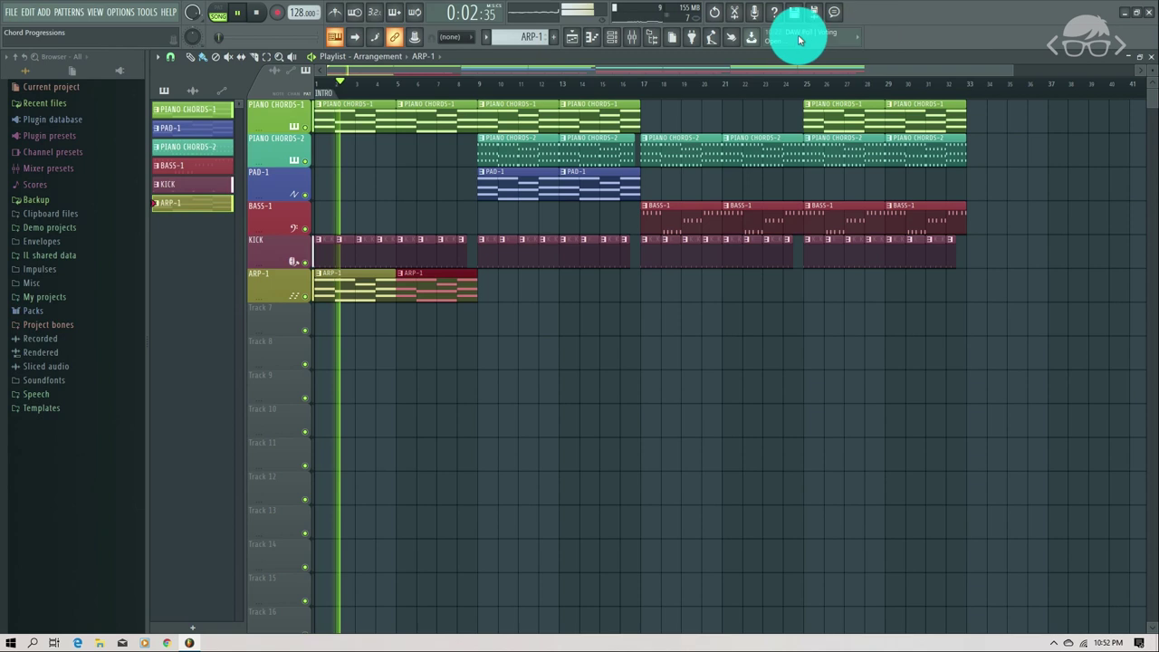
- Lower the ARP-1 mixer track to about -8.7 dB, and raise the gain of the master's Fruity Limiter to about 10.7 dB
click(631, 36)
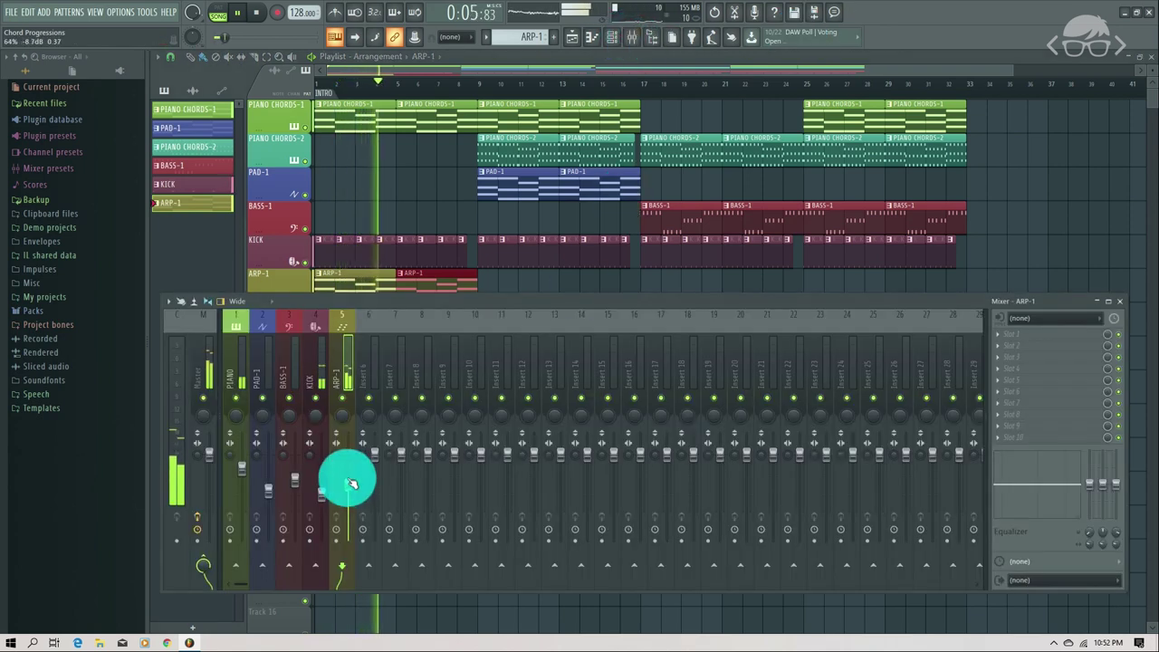
click(206, 390)
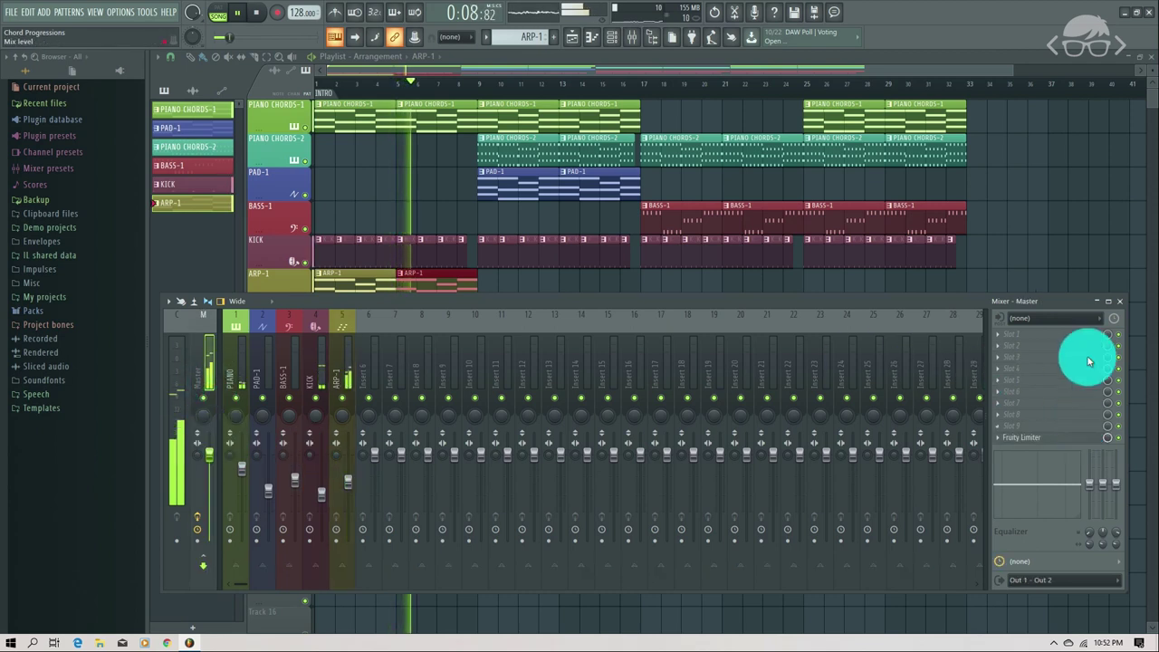
click(1028, 440)
drag(529, 538, 462, 549)
key(space)
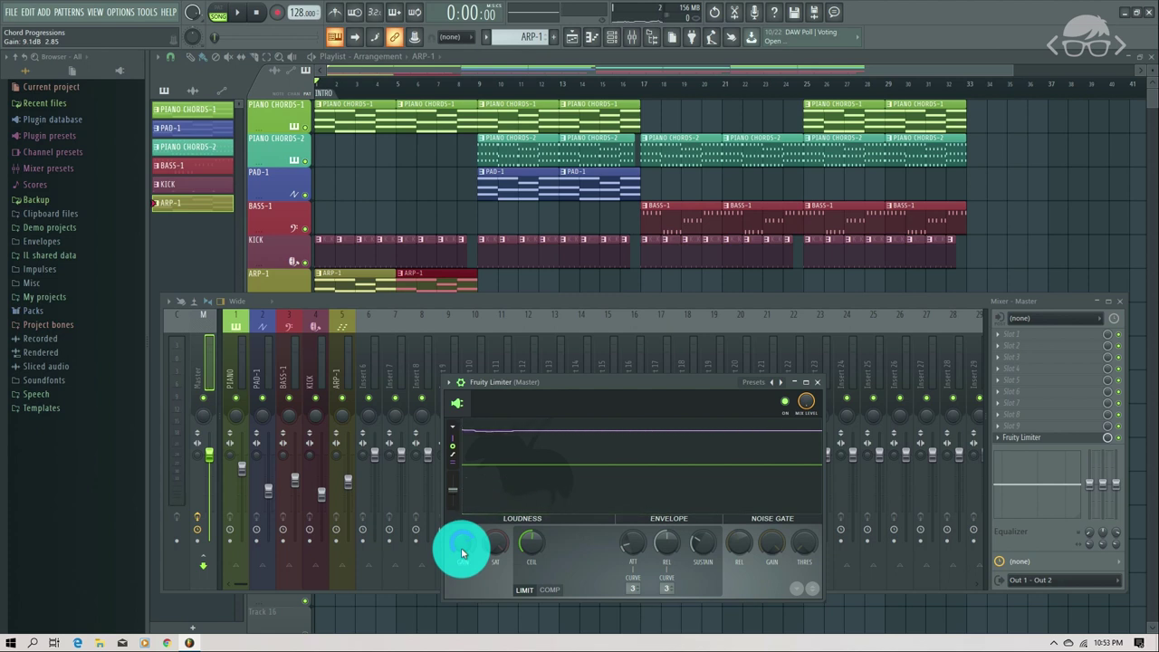
drag(462, 550, 463, 549)
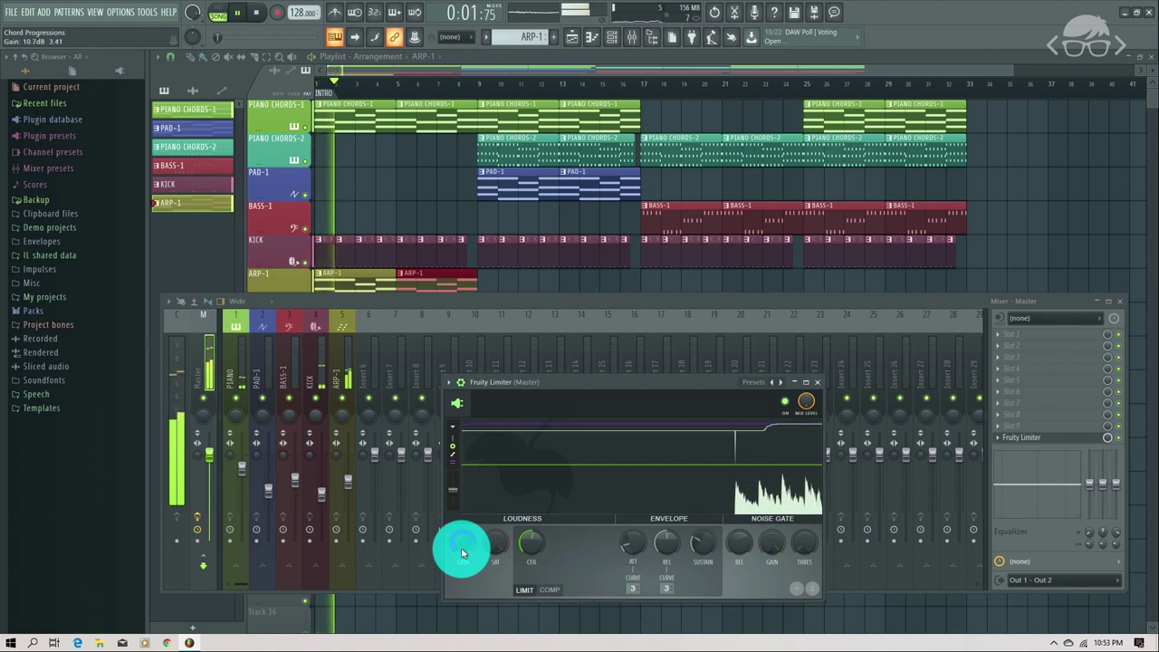
click(818, 386)
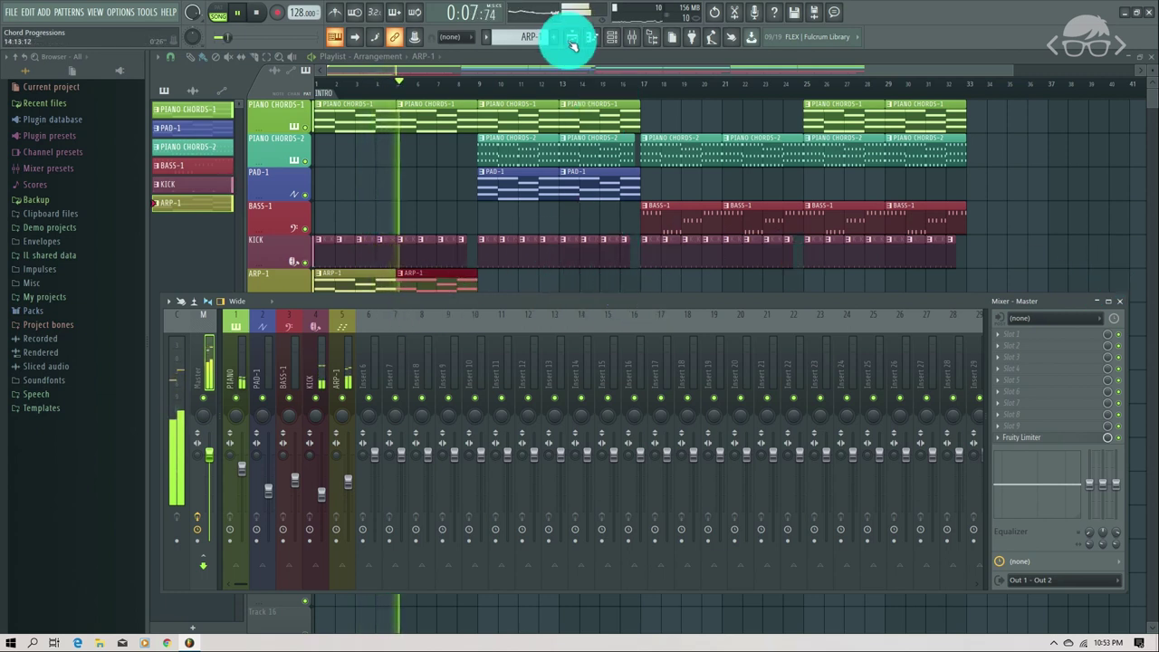
- Stop playback, select bars 1 to 8 in the playlist timeline, and play that section in song mode
click(603, 35)
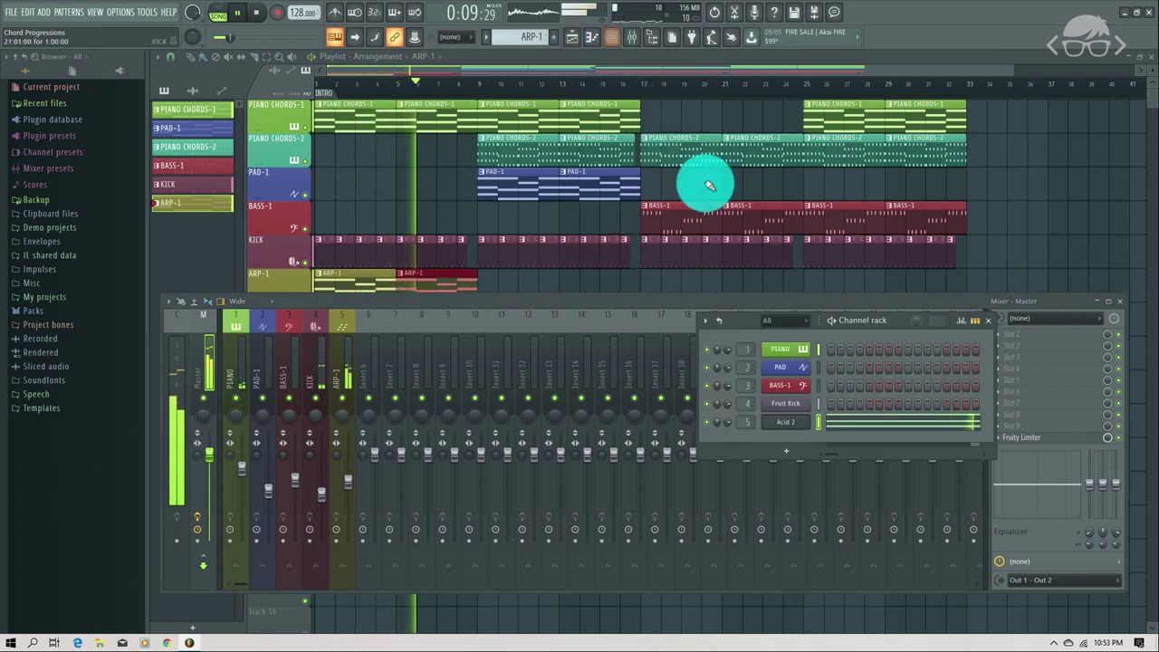
click(801, 432)
key(space)
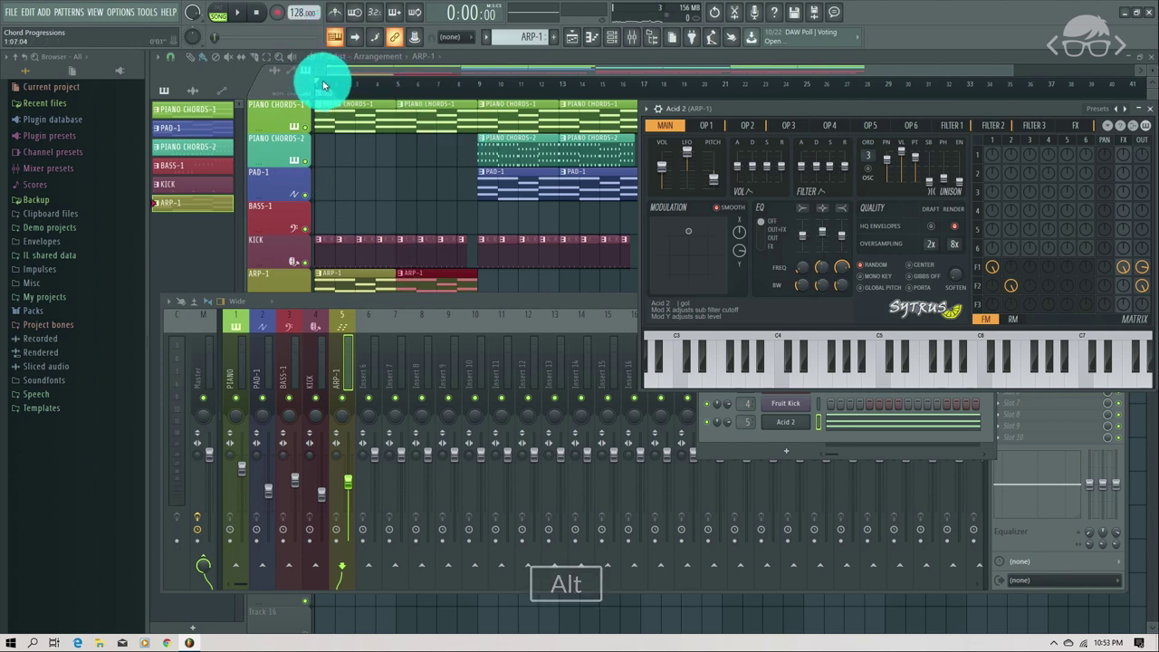
drag(320, 85, 414, 95)
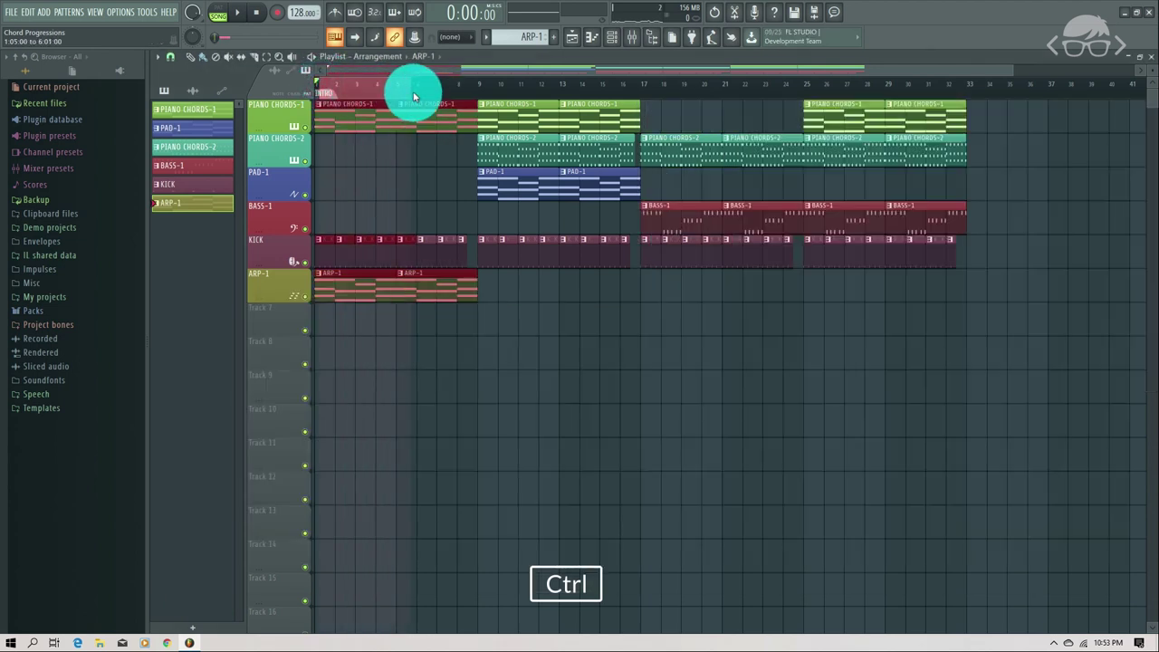
click(323, 83)
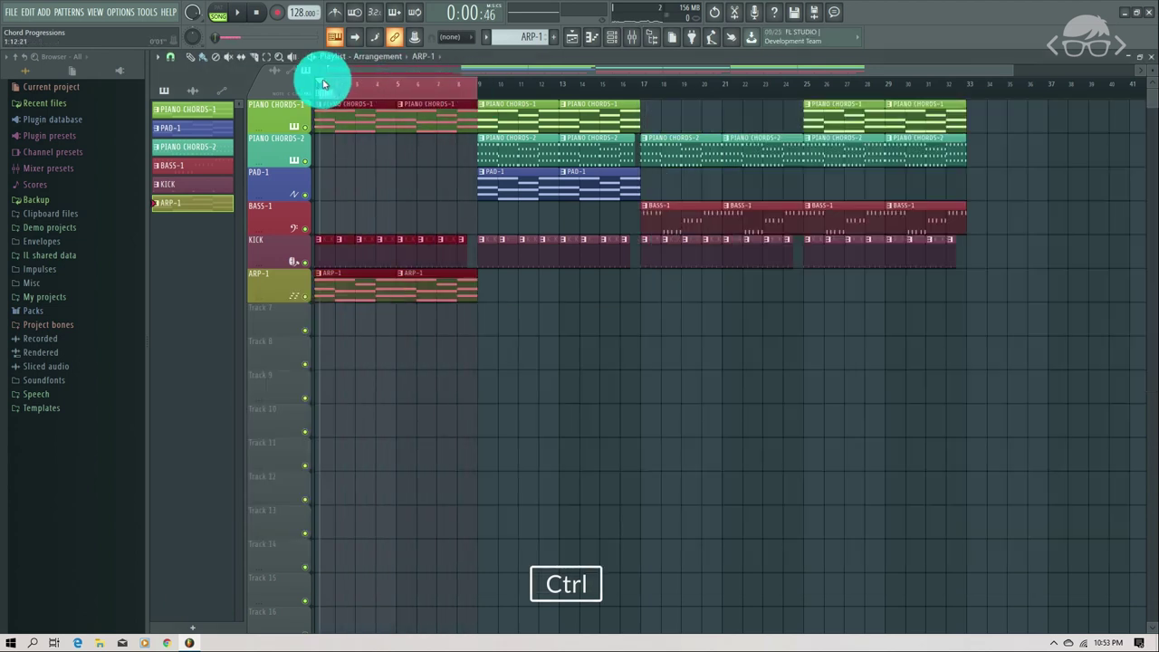
drag(316, 90, 448, 99)
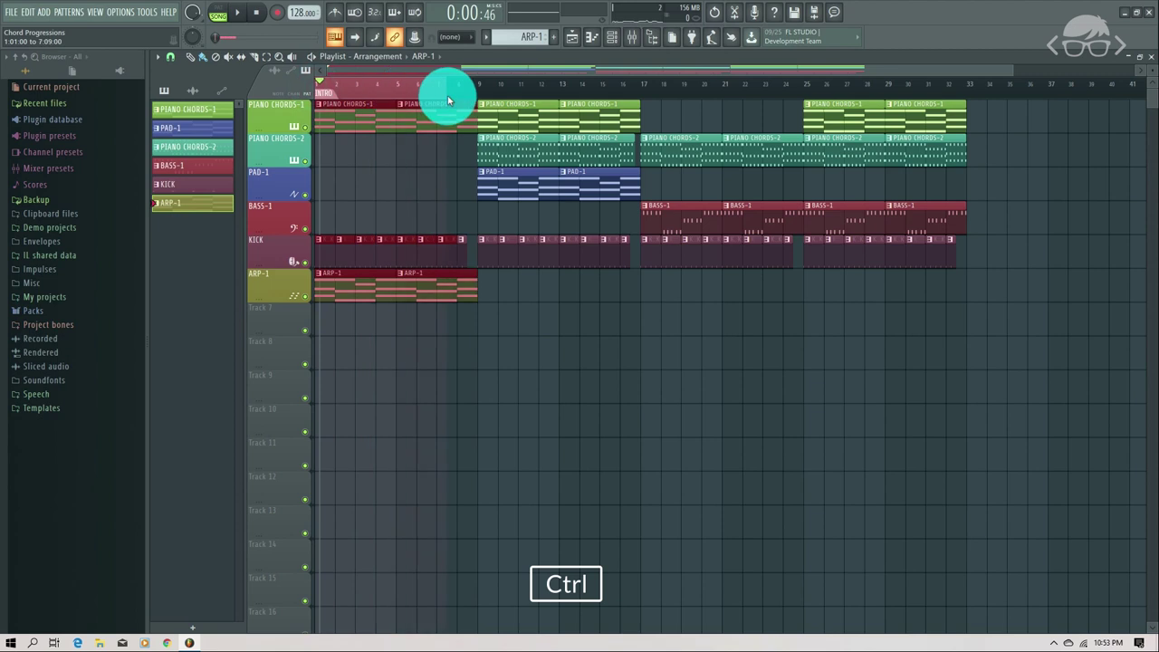
key(space)
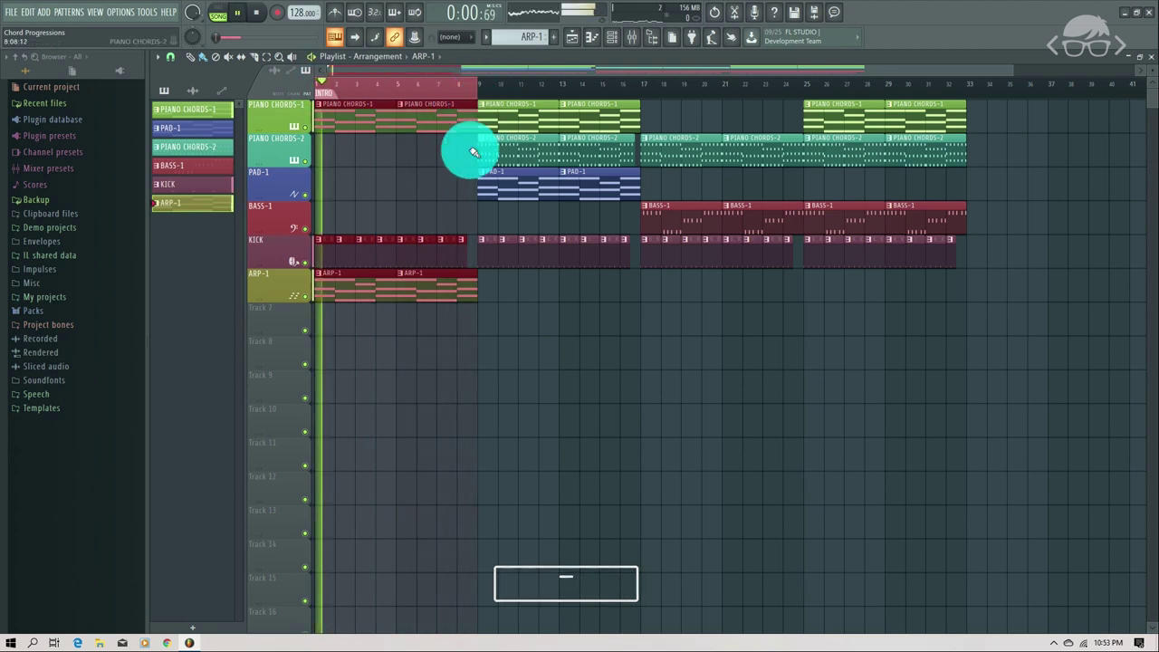
- Reopen the Acid 2 channel's Sytrus plugin, audition the following presets up to Action during playback, and open its operator 1 settings
click(634, 38)
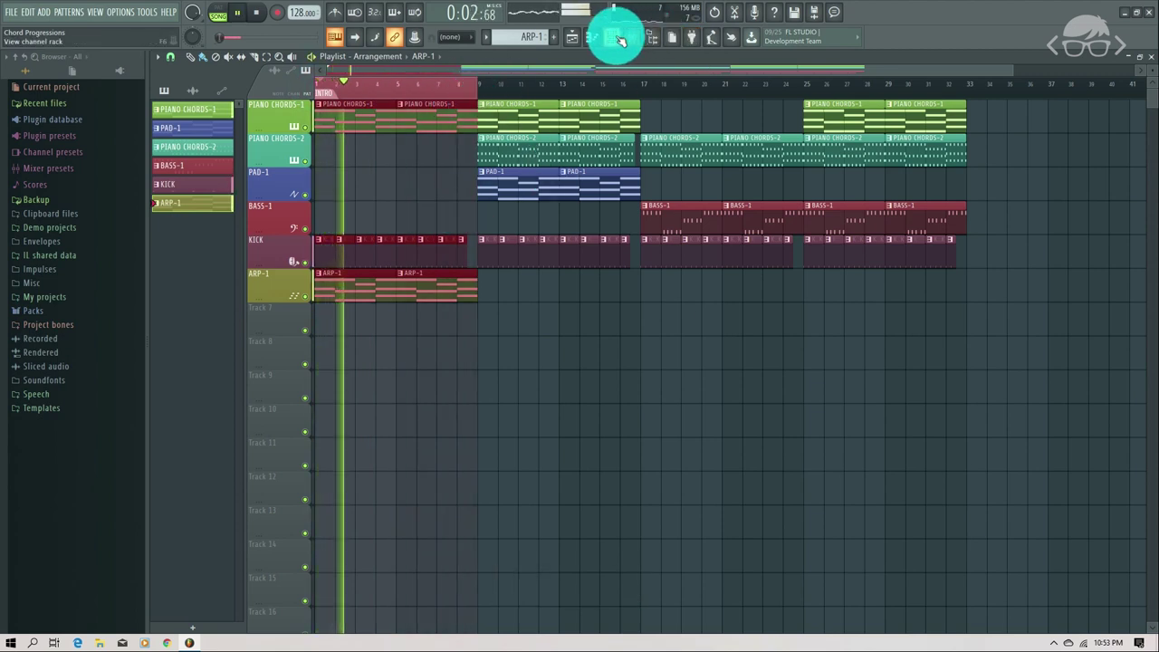
click(799, 430)
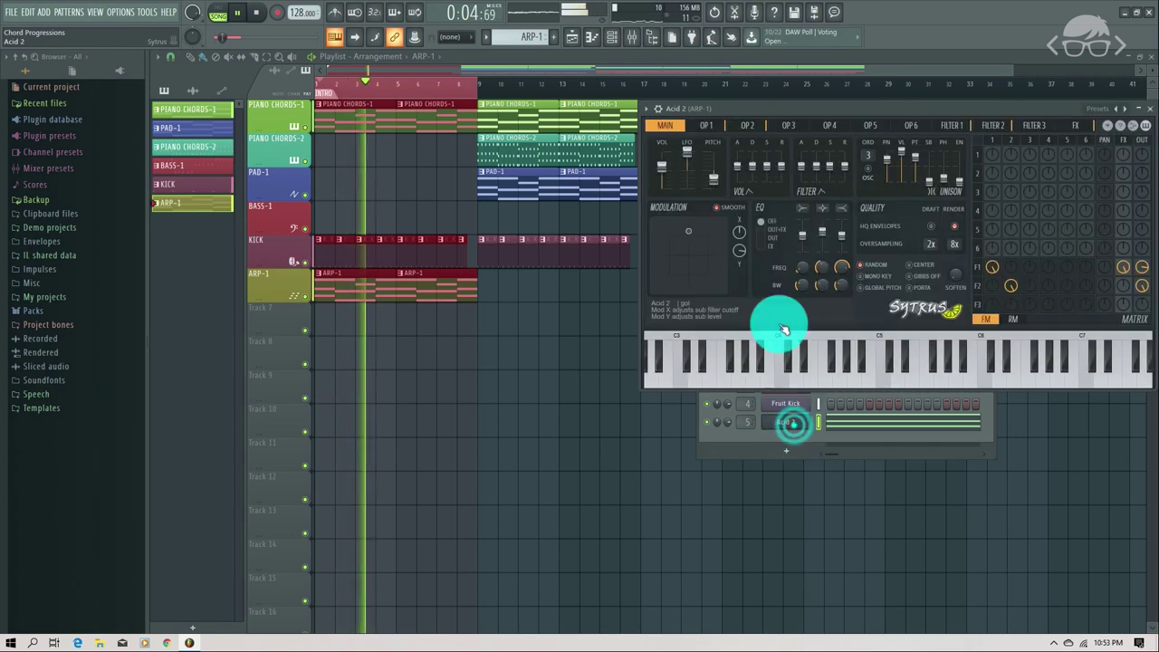
drag(1047, 113, 974, 115)
click(1050, 112)
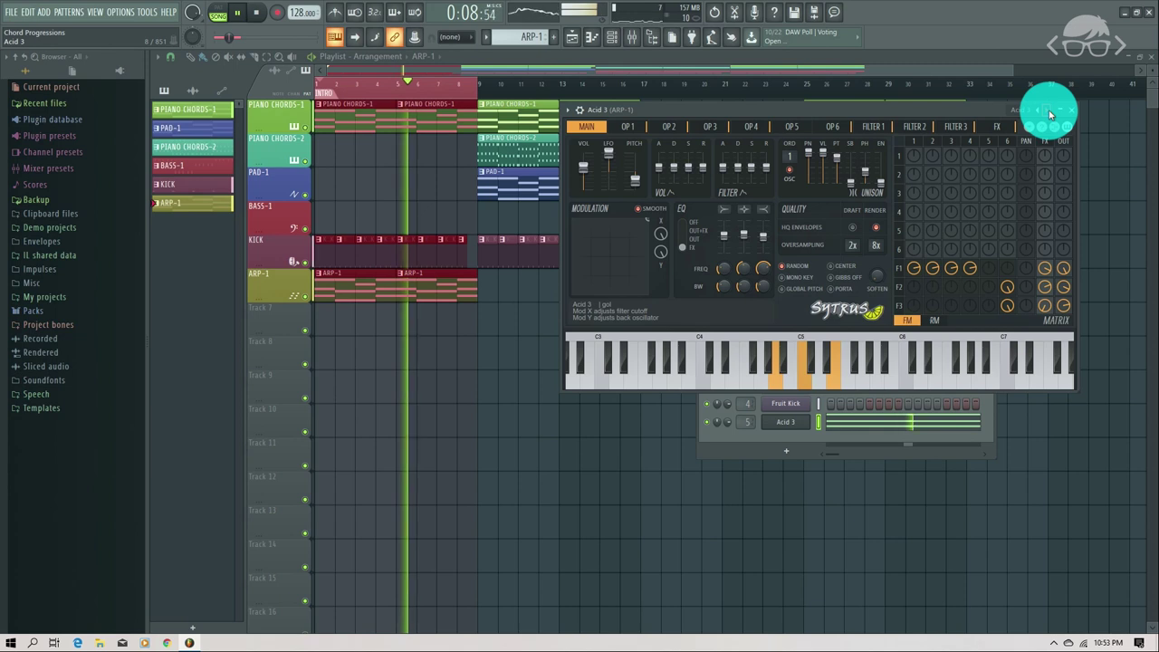
click(1050, 111)
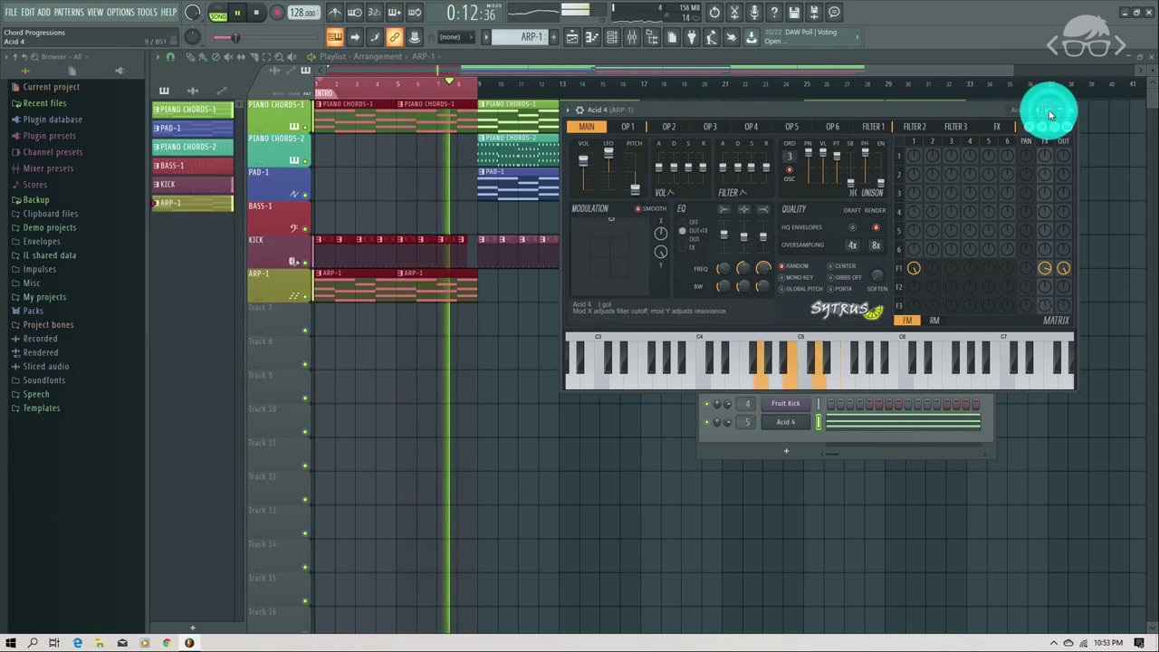
click(1051, 111)
click(1050, 111)
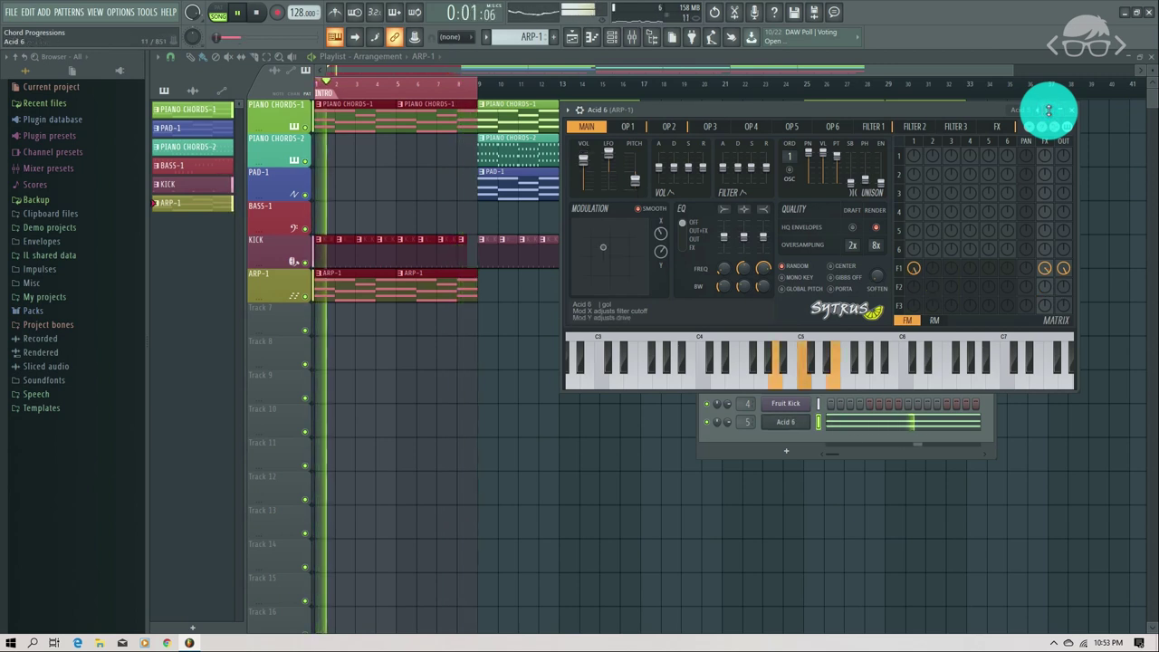
click(1051, 112)
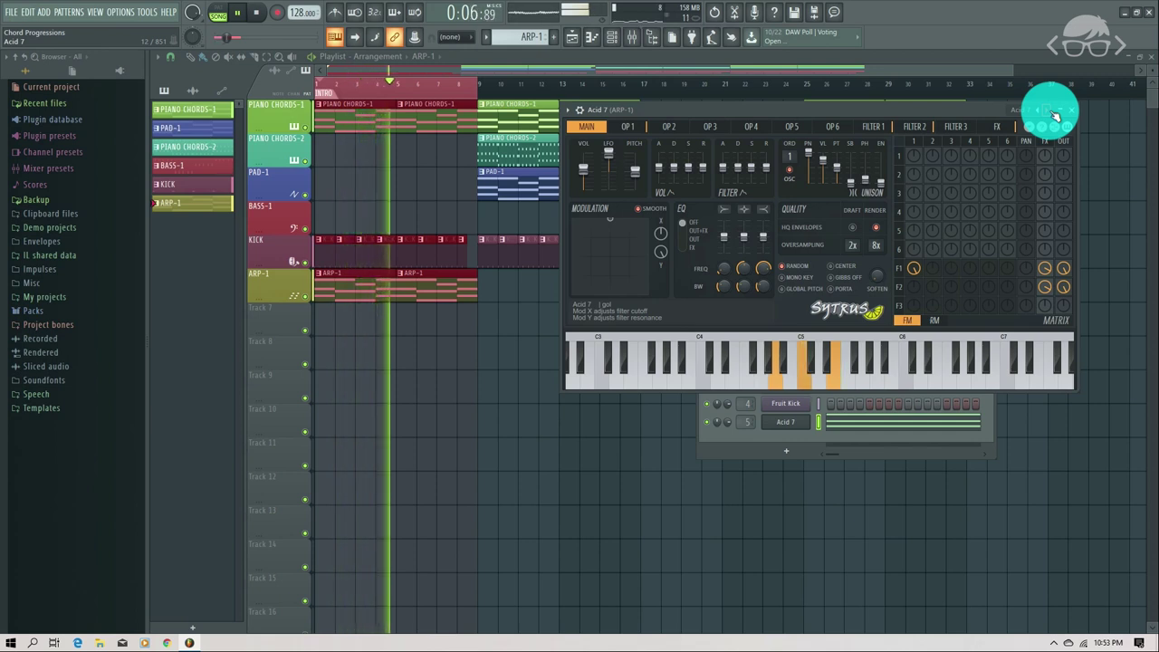
click(1052, 112)
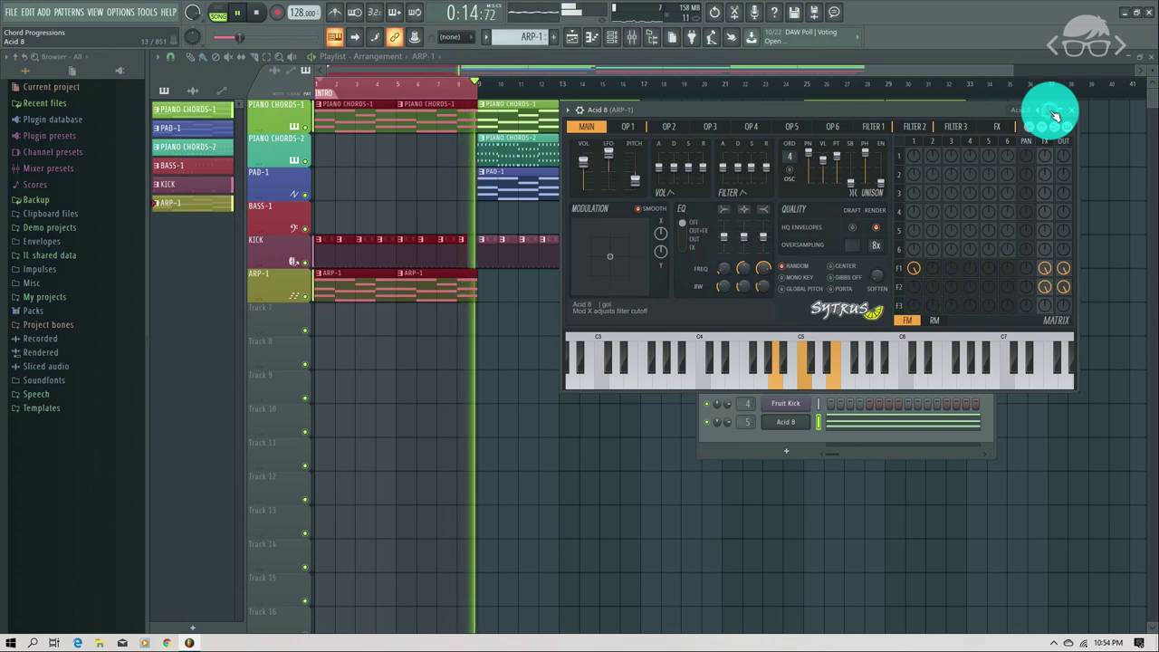
click(1055, 116)
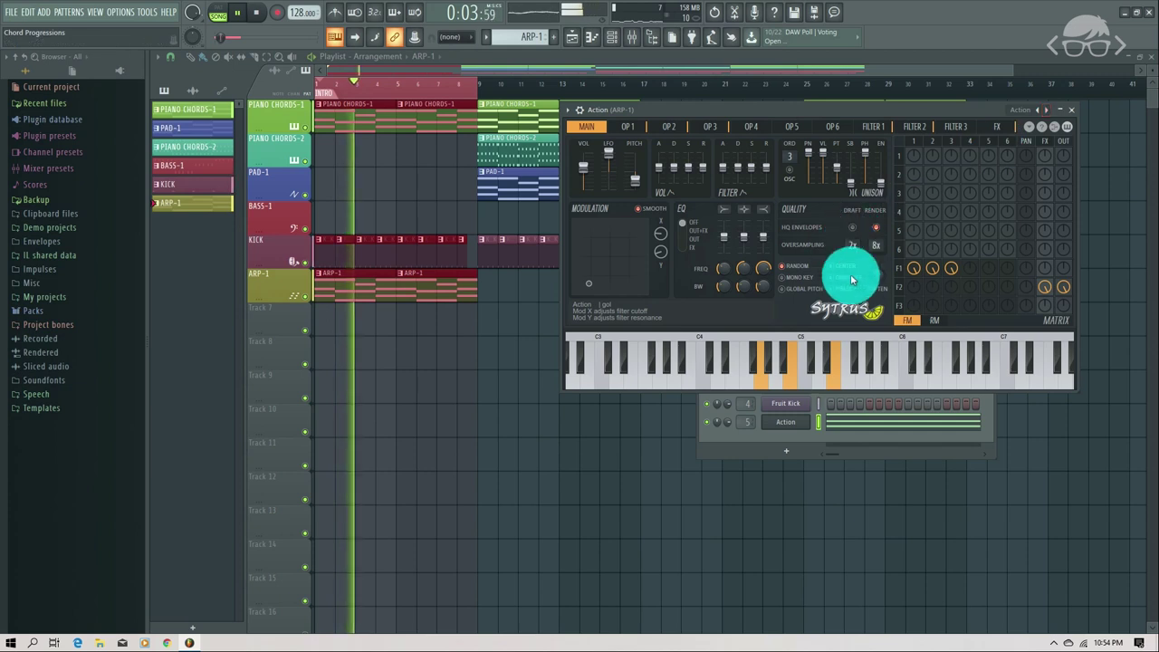
click(631, 134)
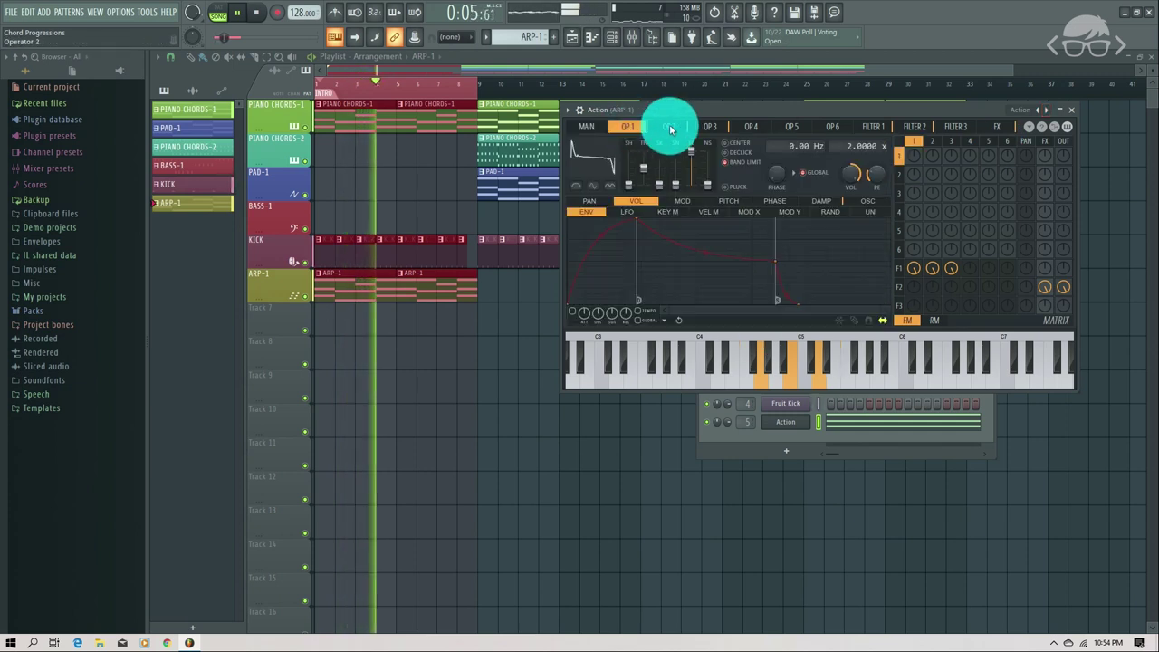
- Look through the Action preset's settings for operators 2 to 5 and filter 1 during playback
click(668, 129)
click(712, 129)
click(751, 128)
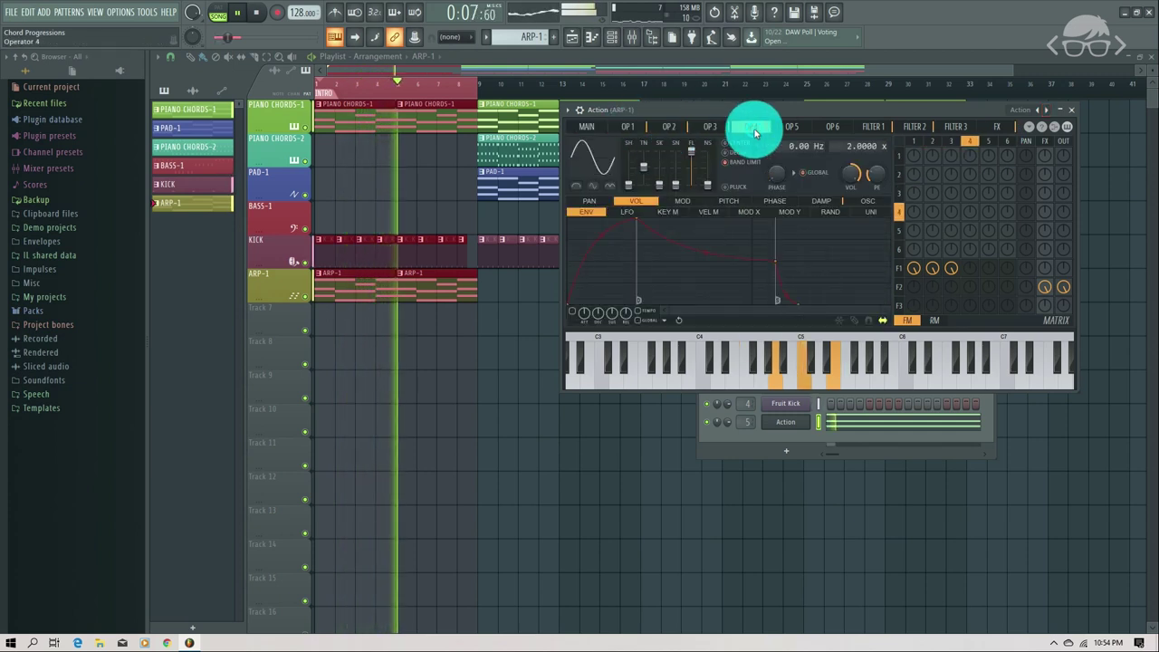
click(791, 129)
click(865, 129)
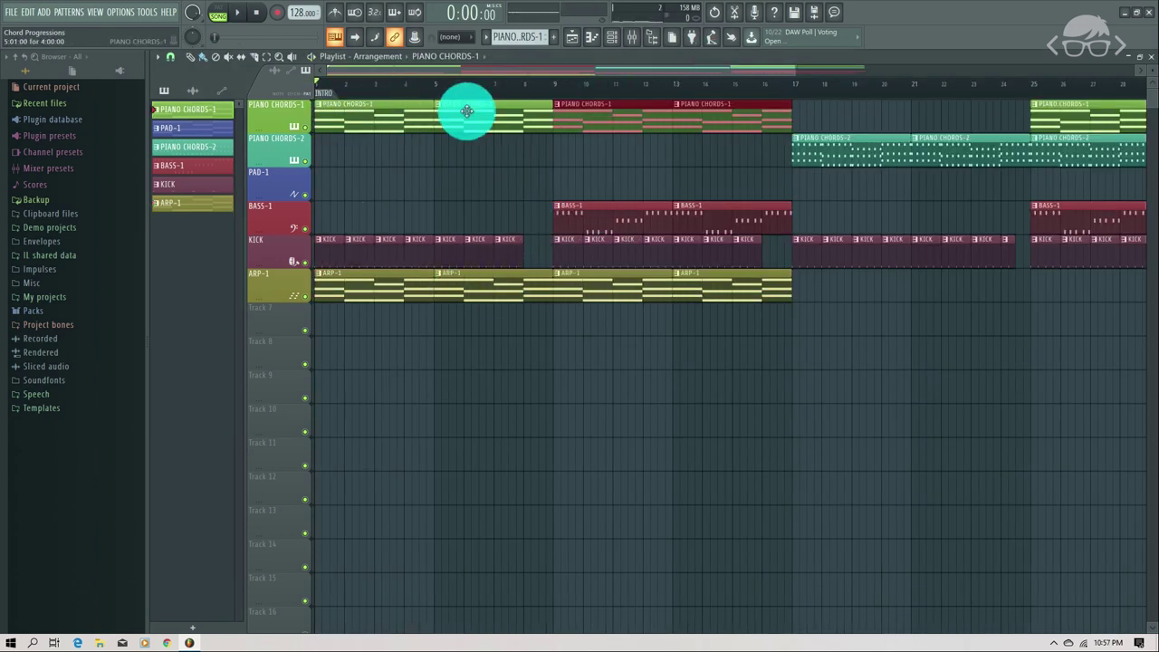
click(633, 40)
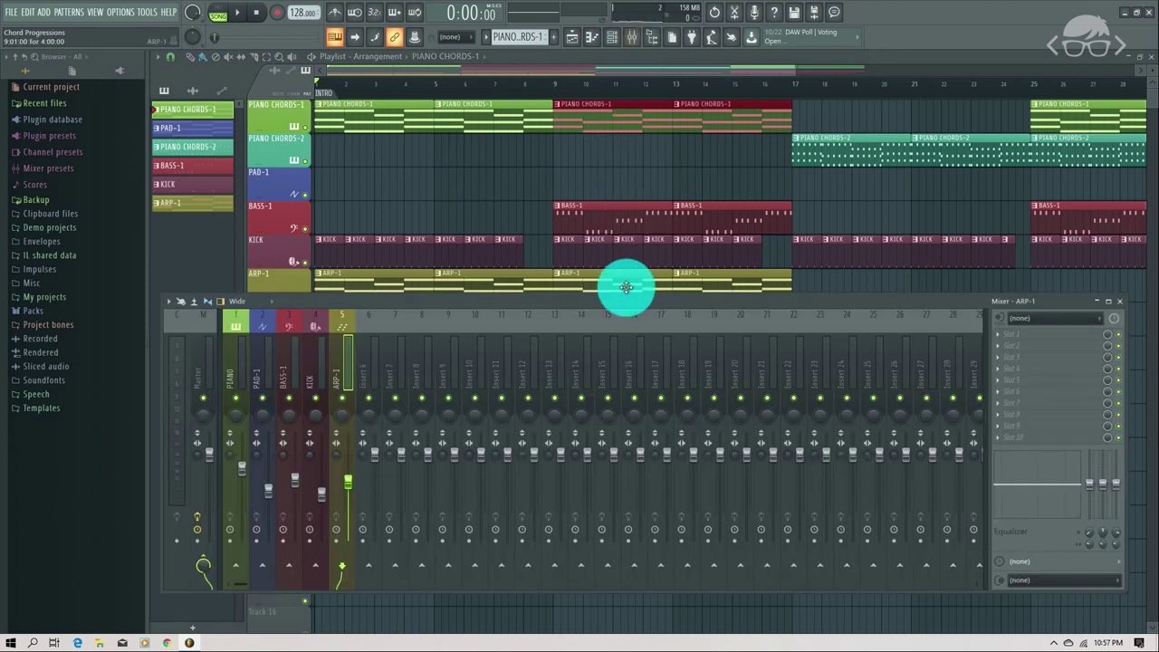
drag(633, 308, 733, 342)
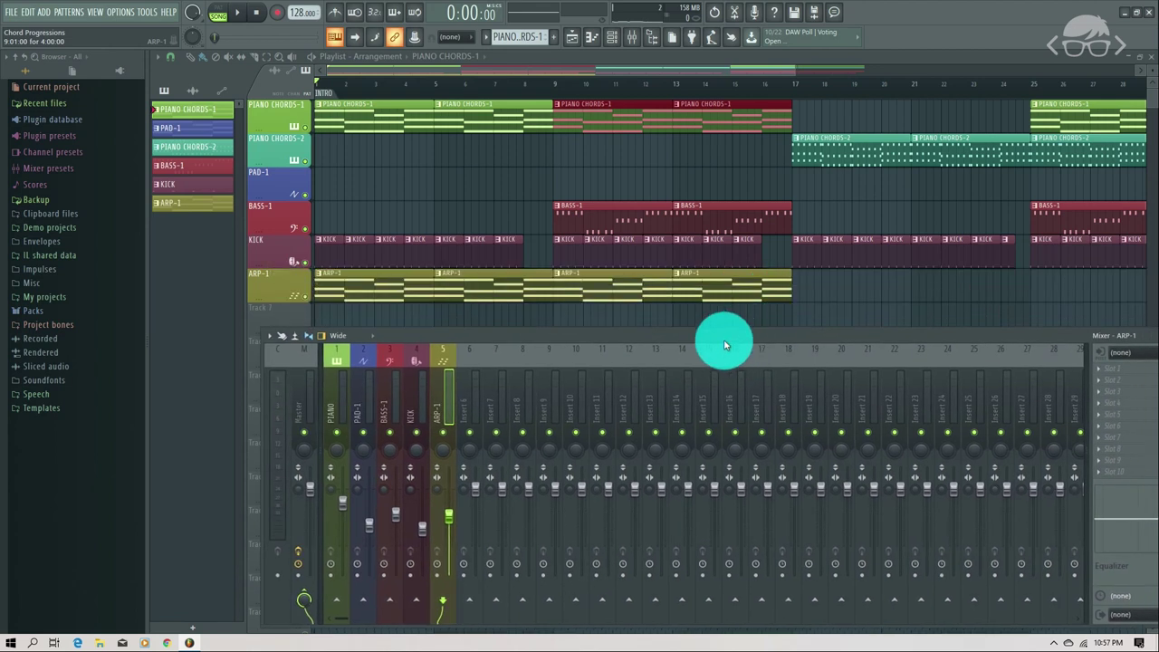
click(458, 344)
mouse_move(492, 340)
mouse_down()
mouse_move(525, 315)
mouse_move(535, 344)
mouse_move(538, 332)
mouse_move(480, 328)
mouse_up()
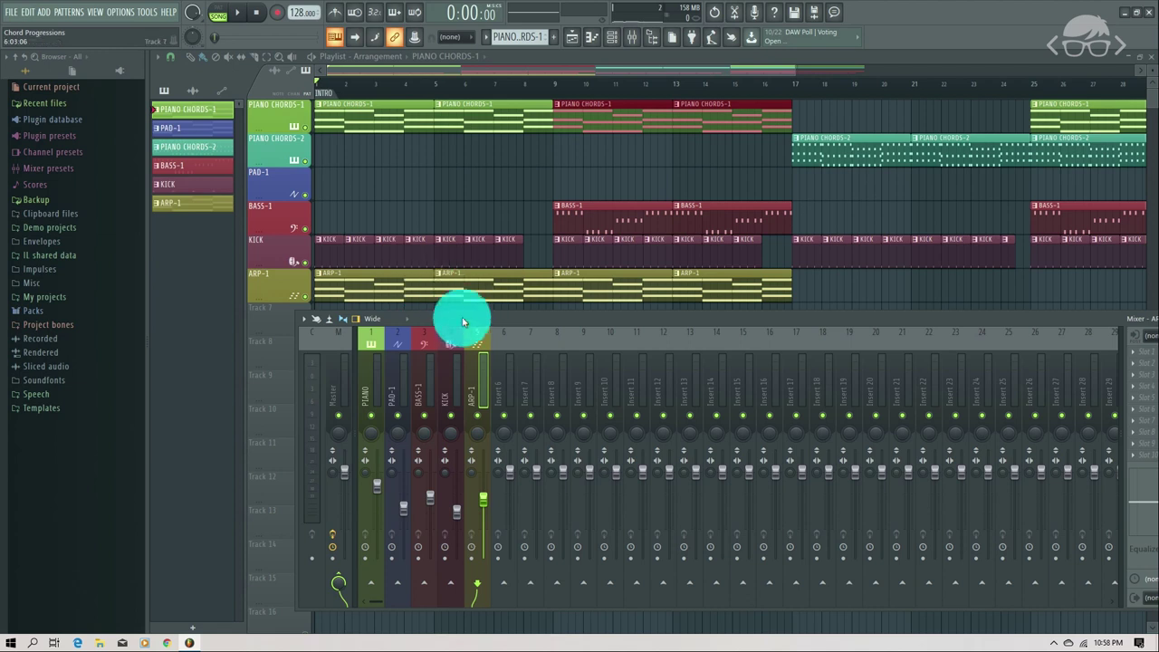
drag(471, 321, 471, 328)
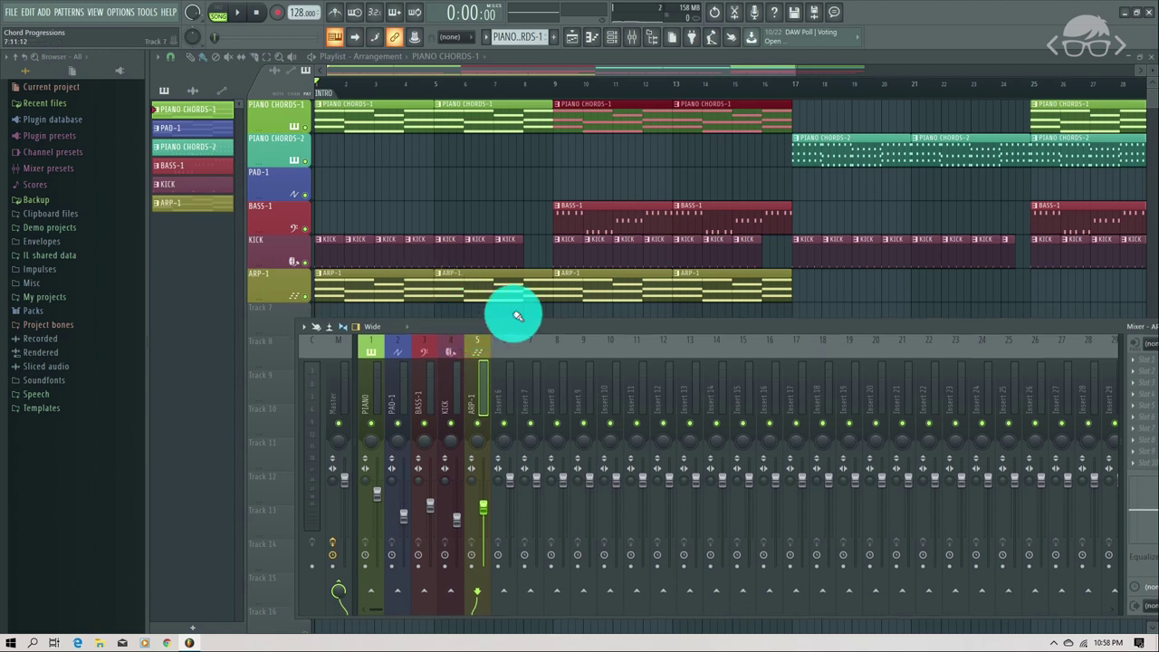
drag(978, 329, 843, 323)
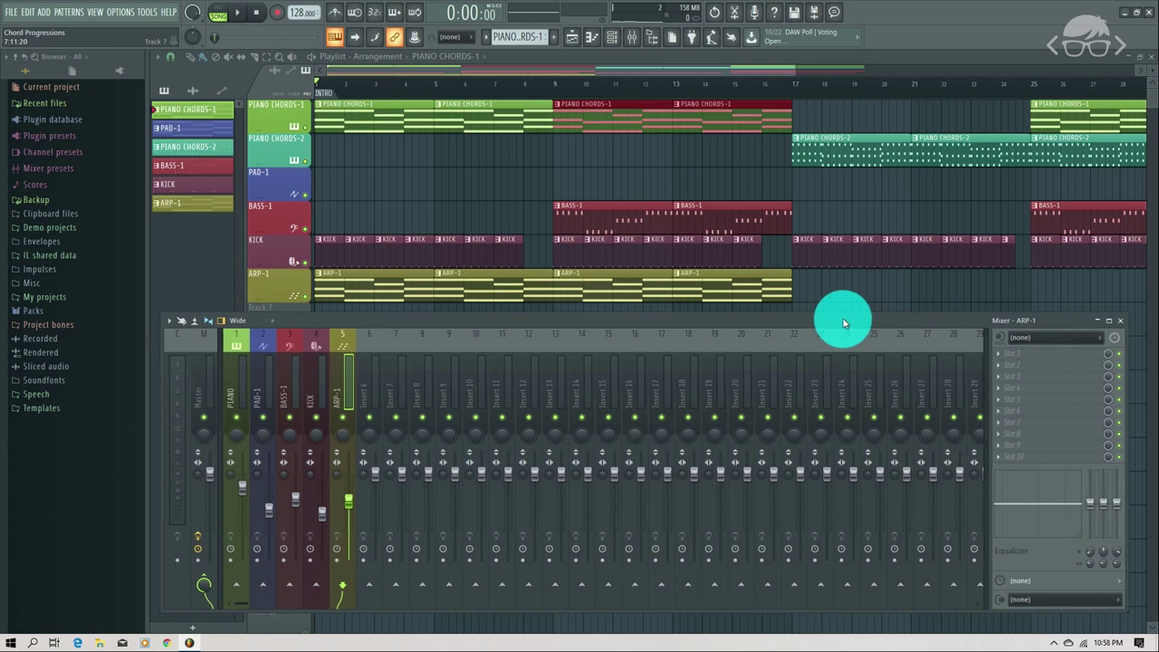
click(1121, 324)
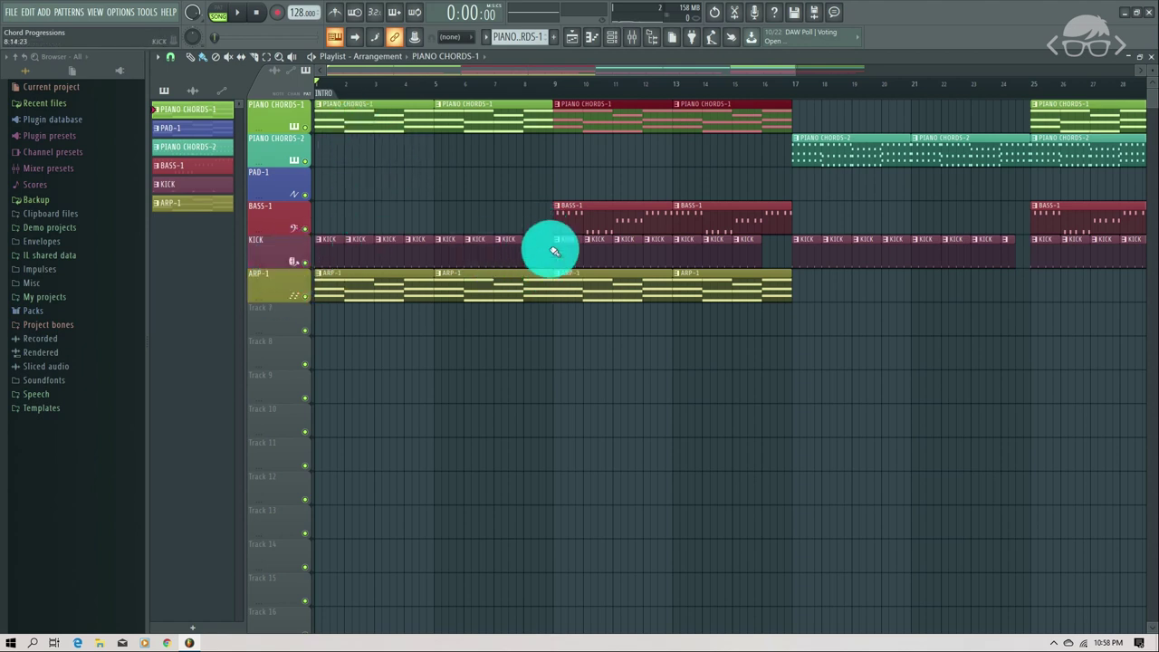
right_click(551, 248)
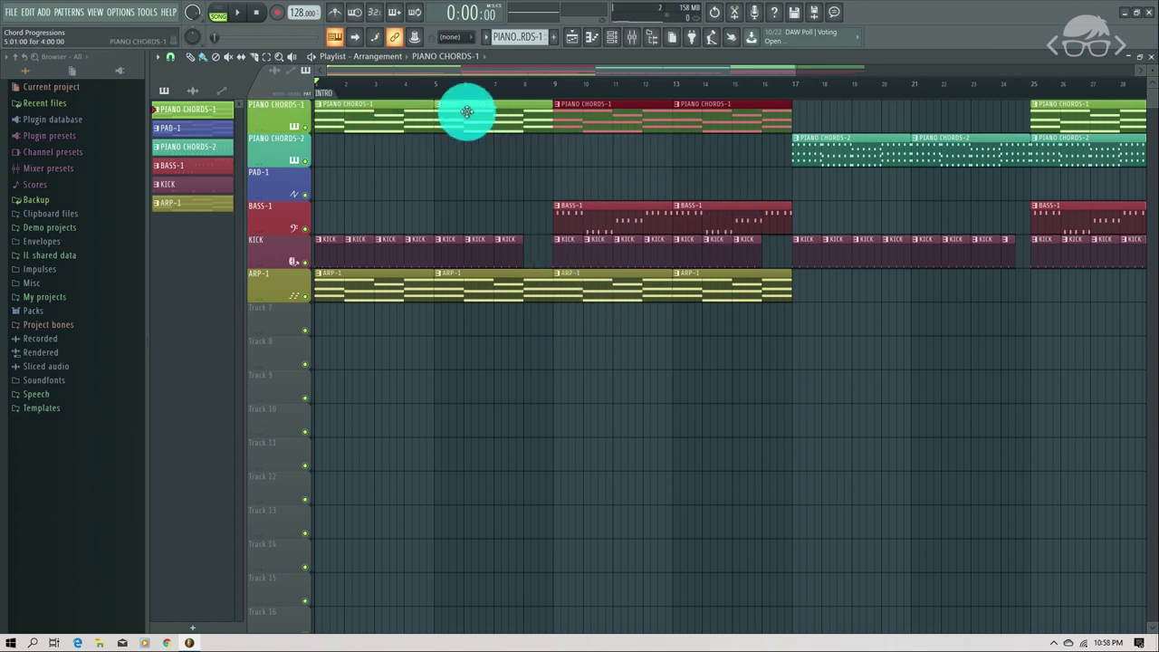
- Load Fruity Peak Controller into the first effect slot of the KICK mixer track
click(632, 37)
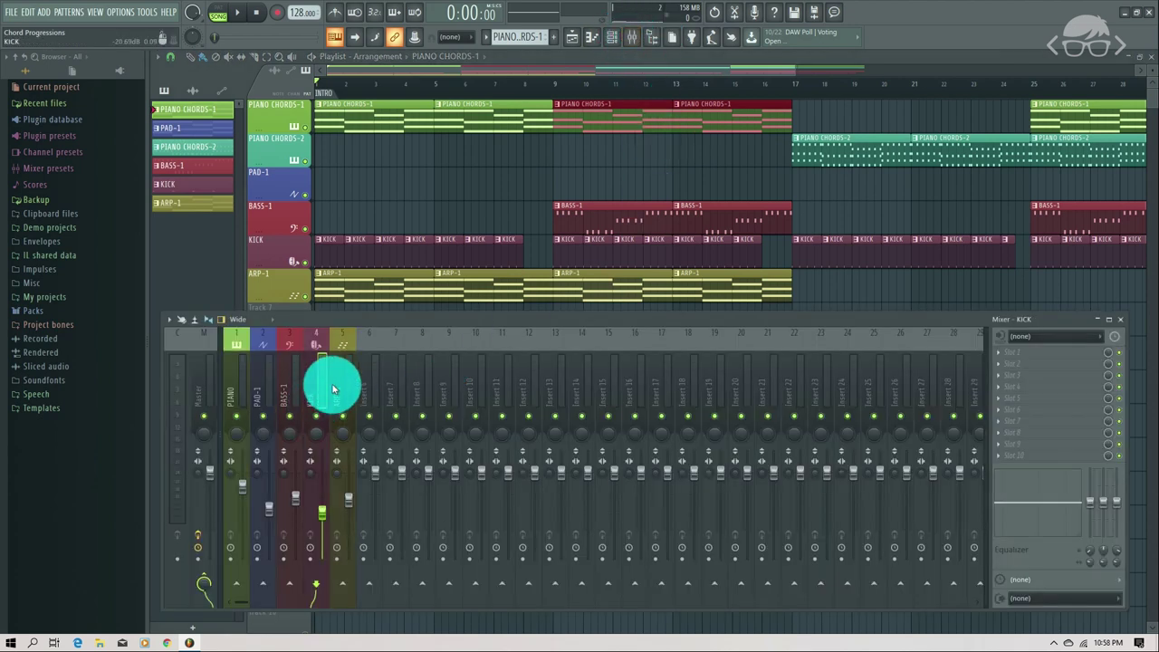
click(1001, 359)
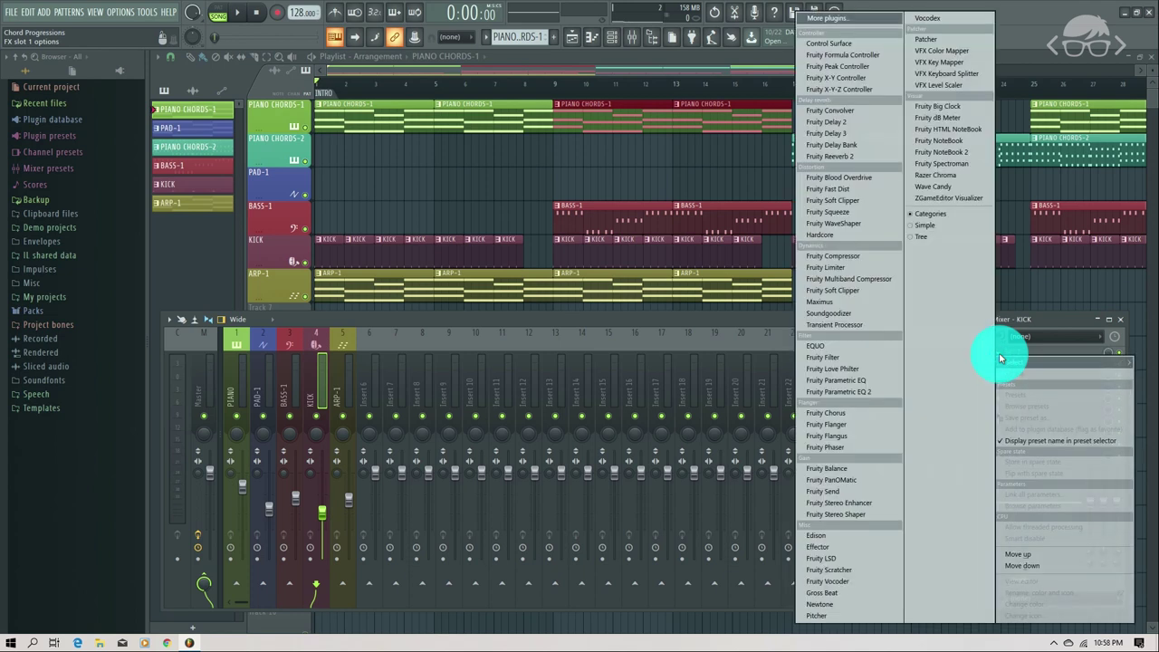
click(843, 72)
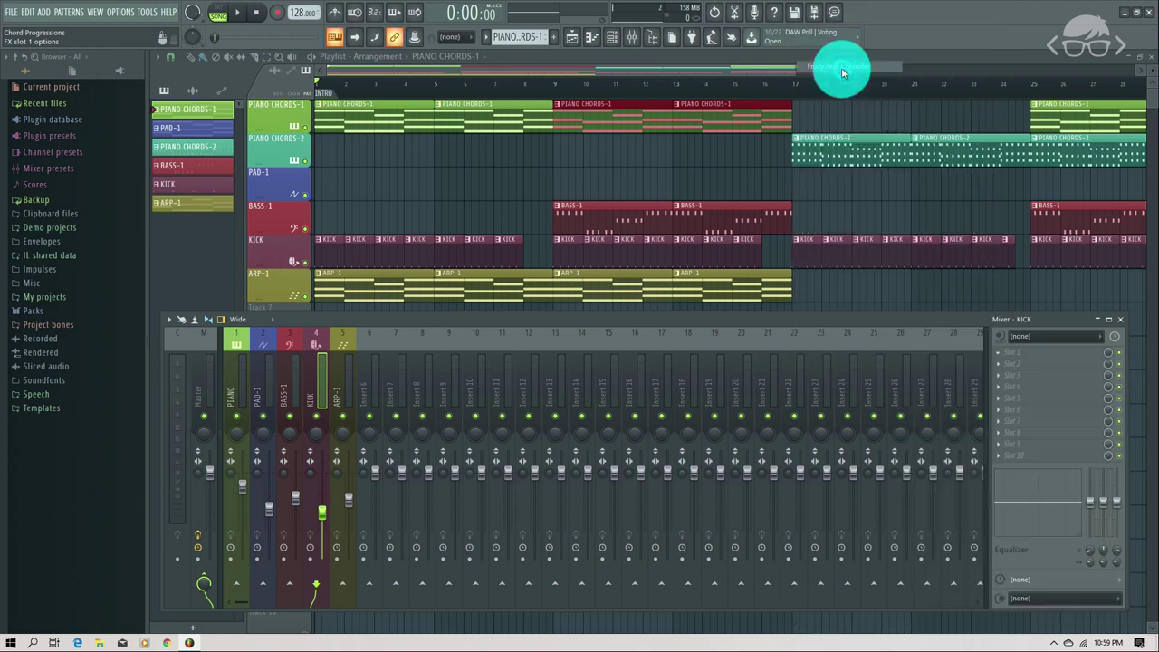
click(430, 258)
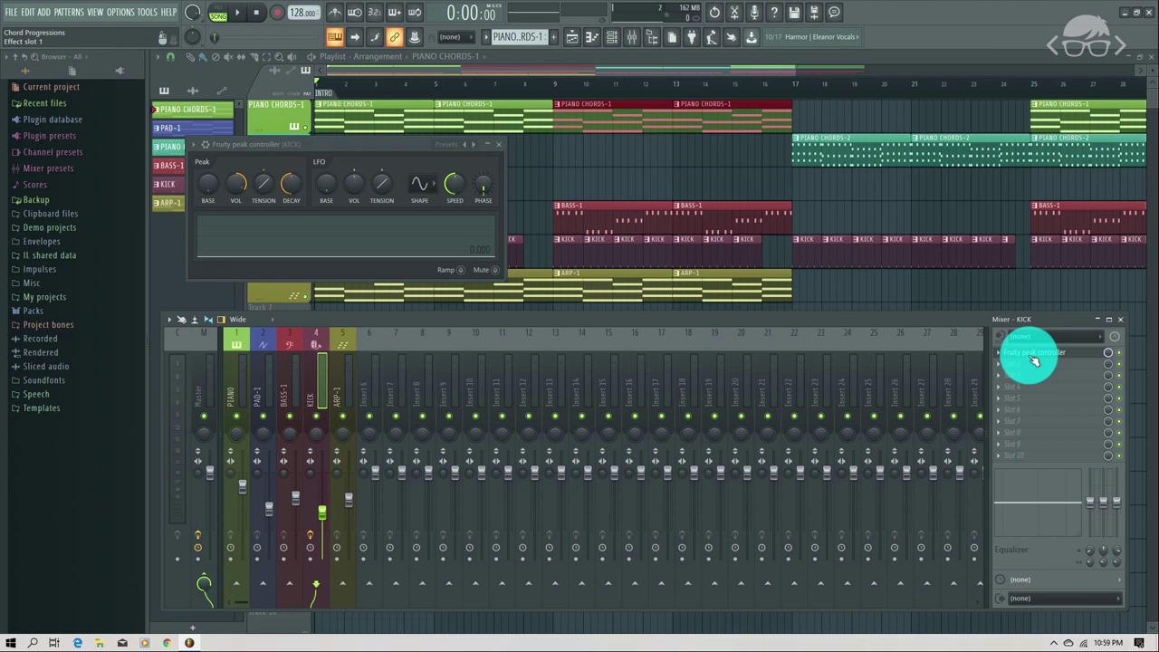
- Link the ARP-1 mixer track's volume fader to the internal controller Peak ctrl - Peak+LFO
click(345, 395)
click(1003, 355)
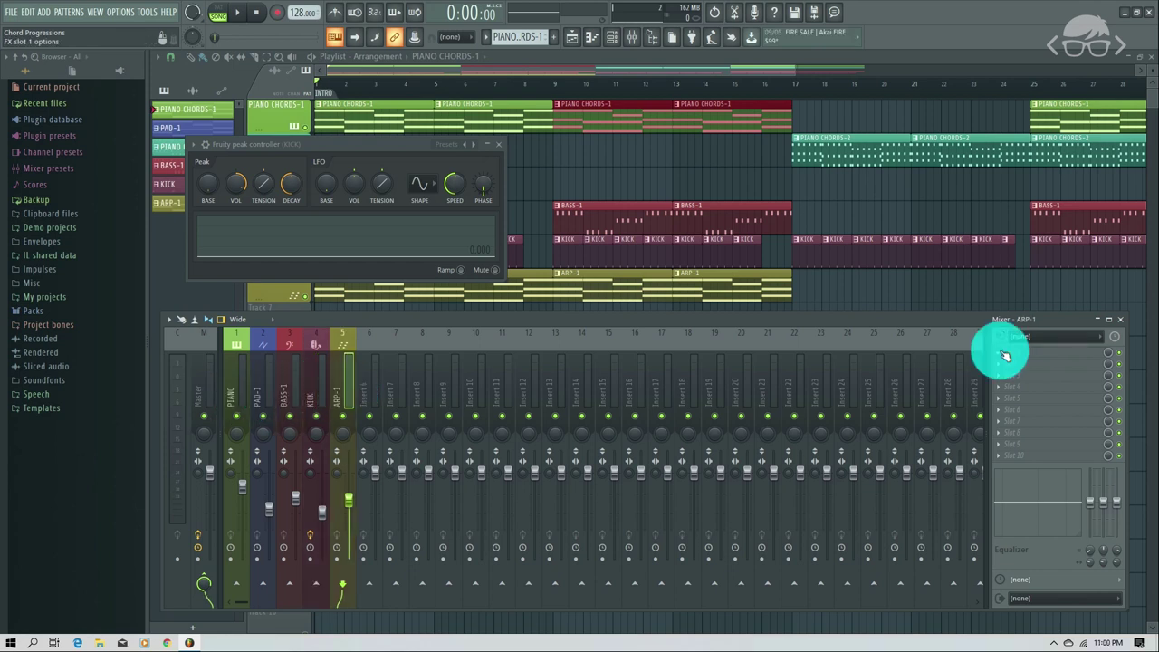
right_click(351, 503)
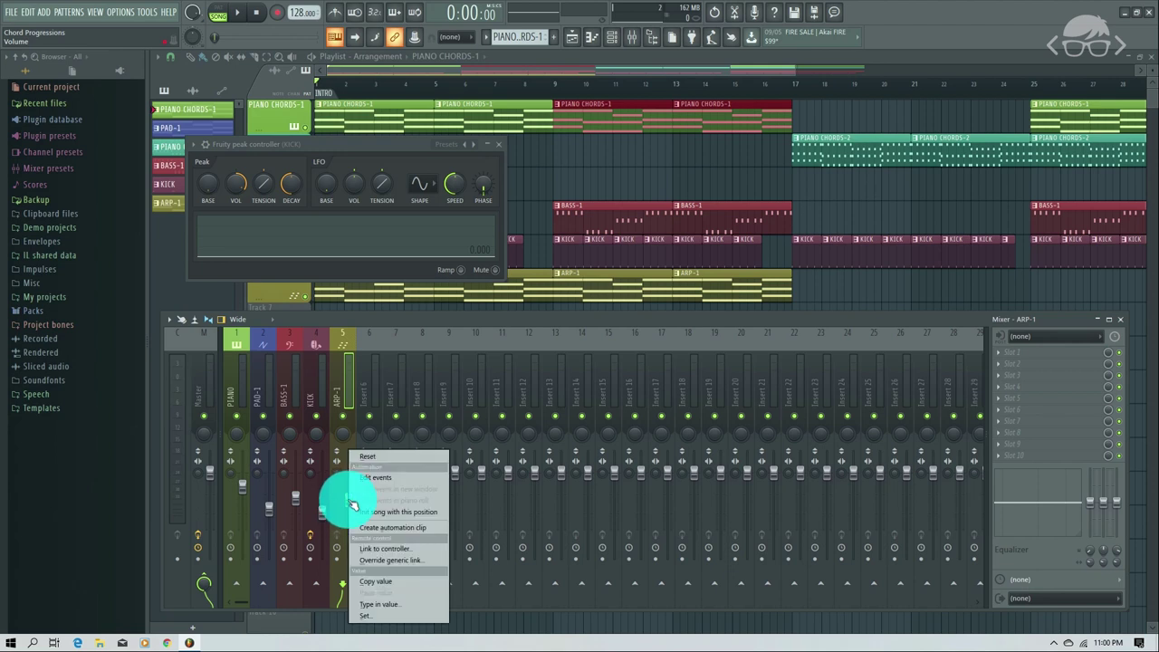
click(387, 550)
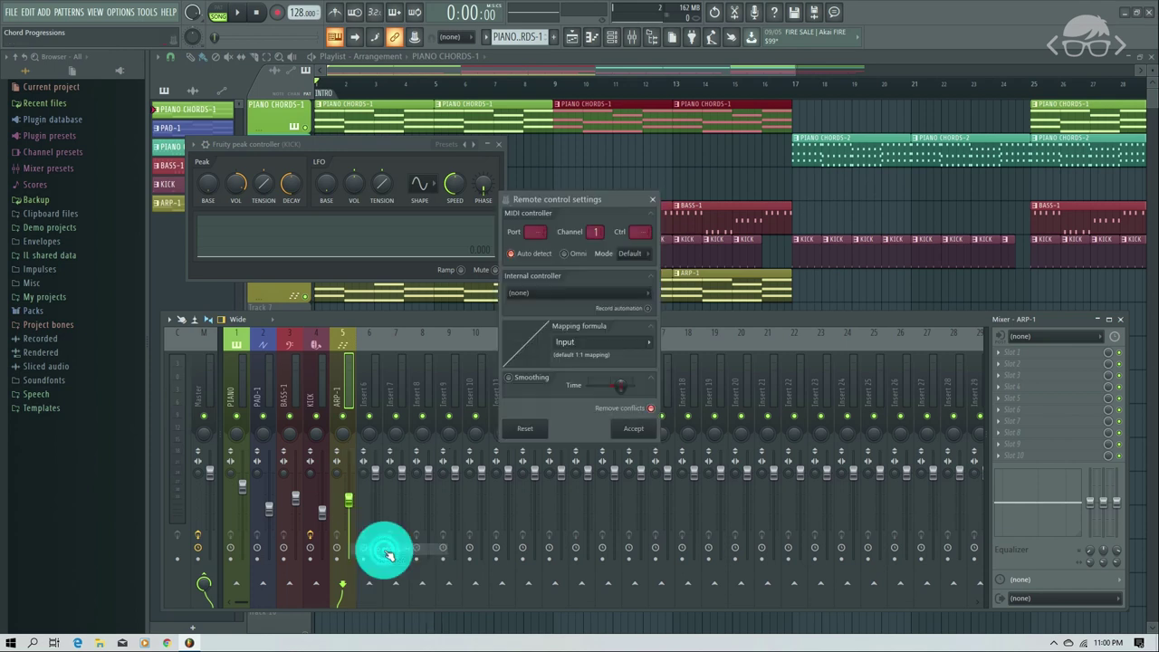
click(559, 293)
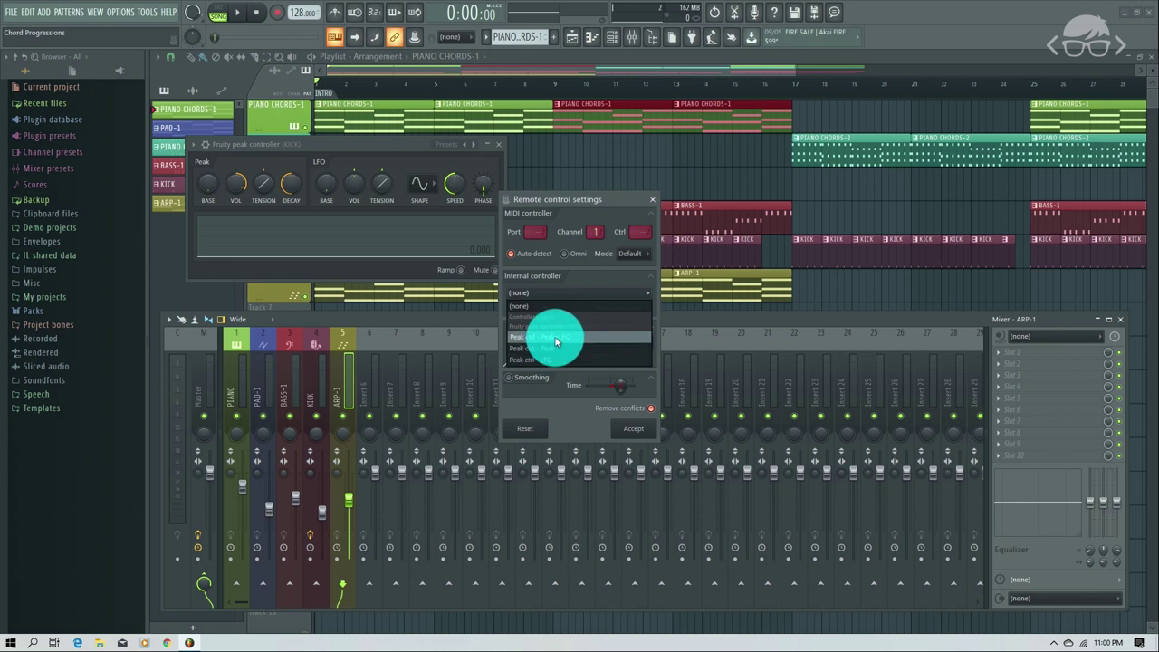
click(556, 340)
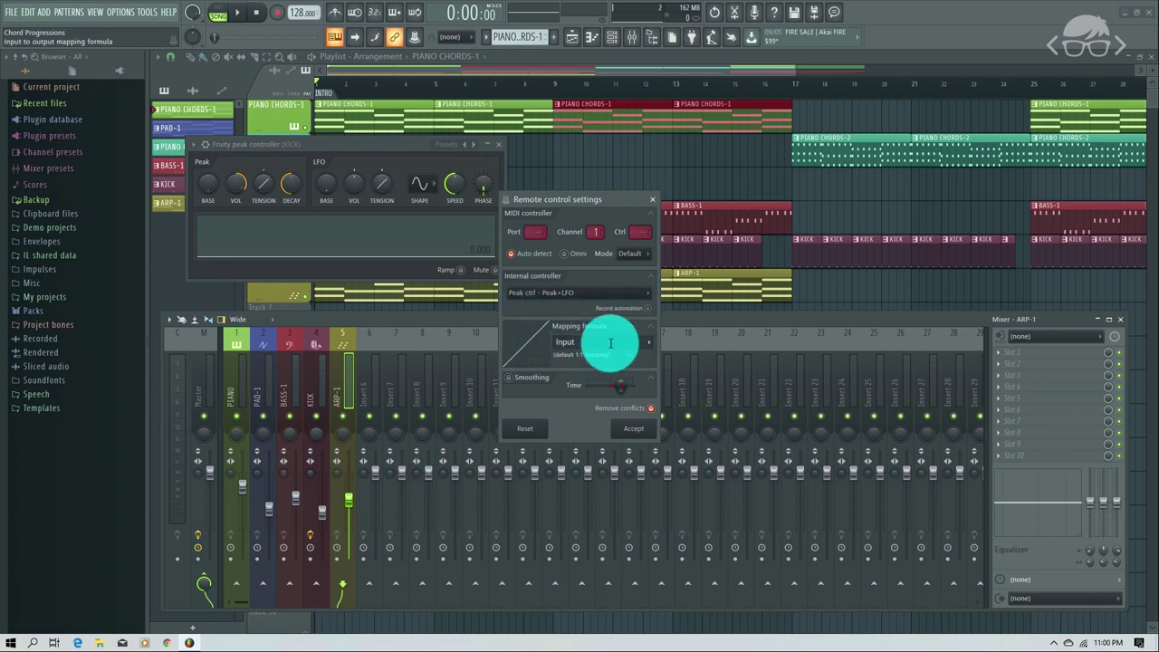
- Apply the Inverted mapping to the ARP-1 volume link, change its formula to 0.5-Input, and accept the settings
click(648, 342)
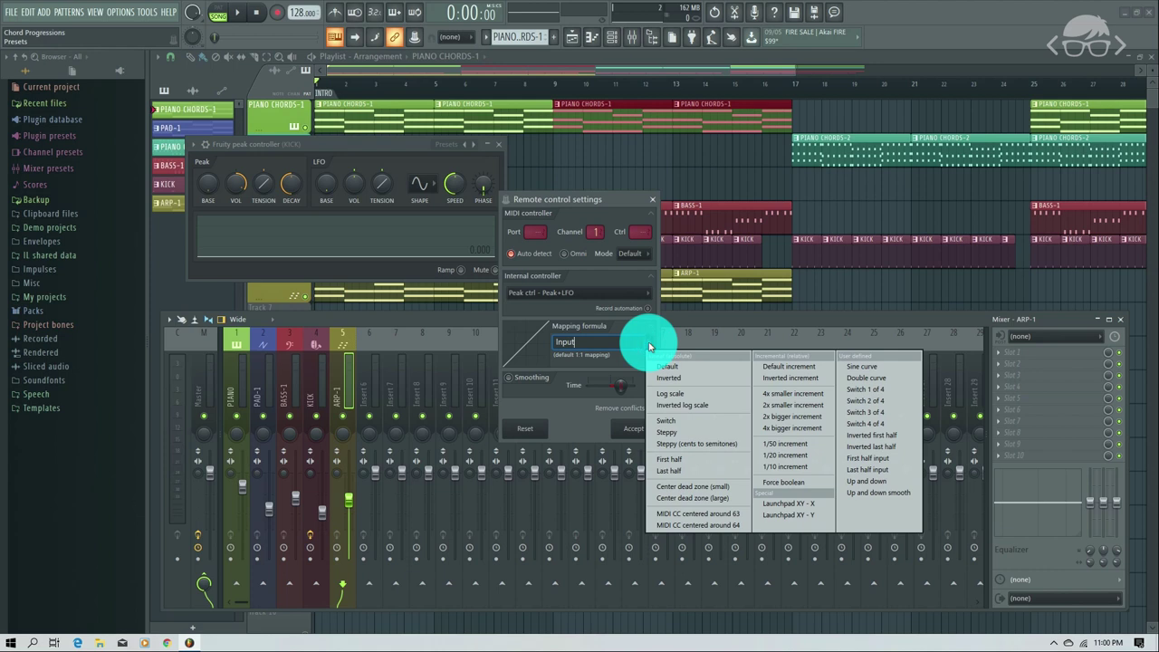
click(668, 378)
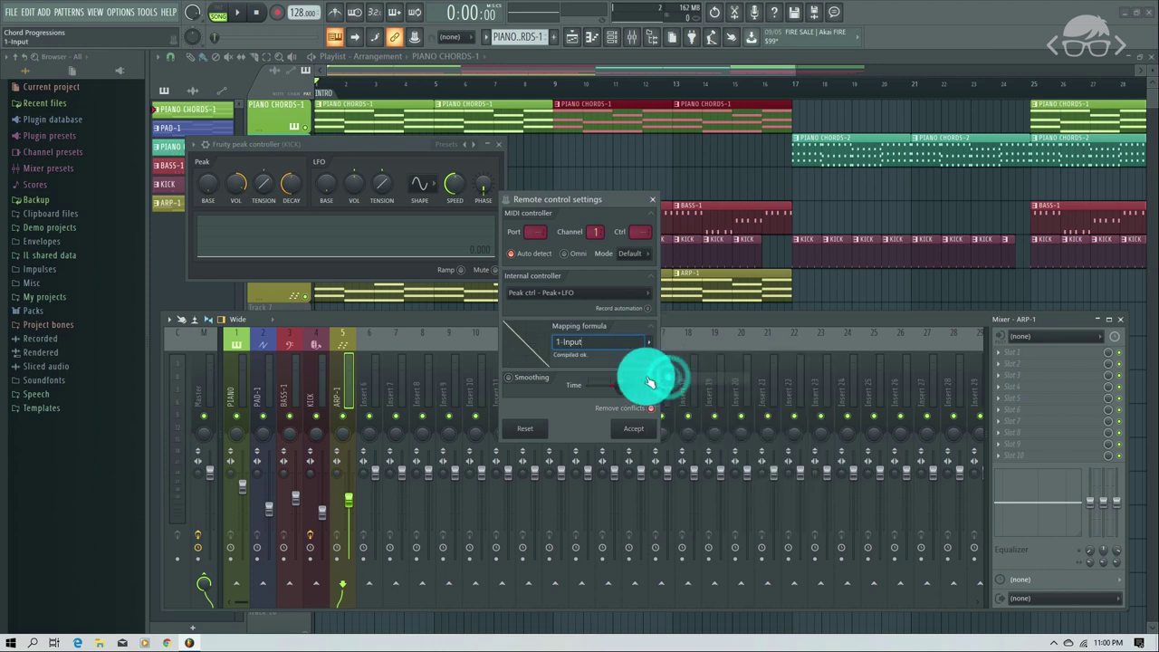
click(649, 345)
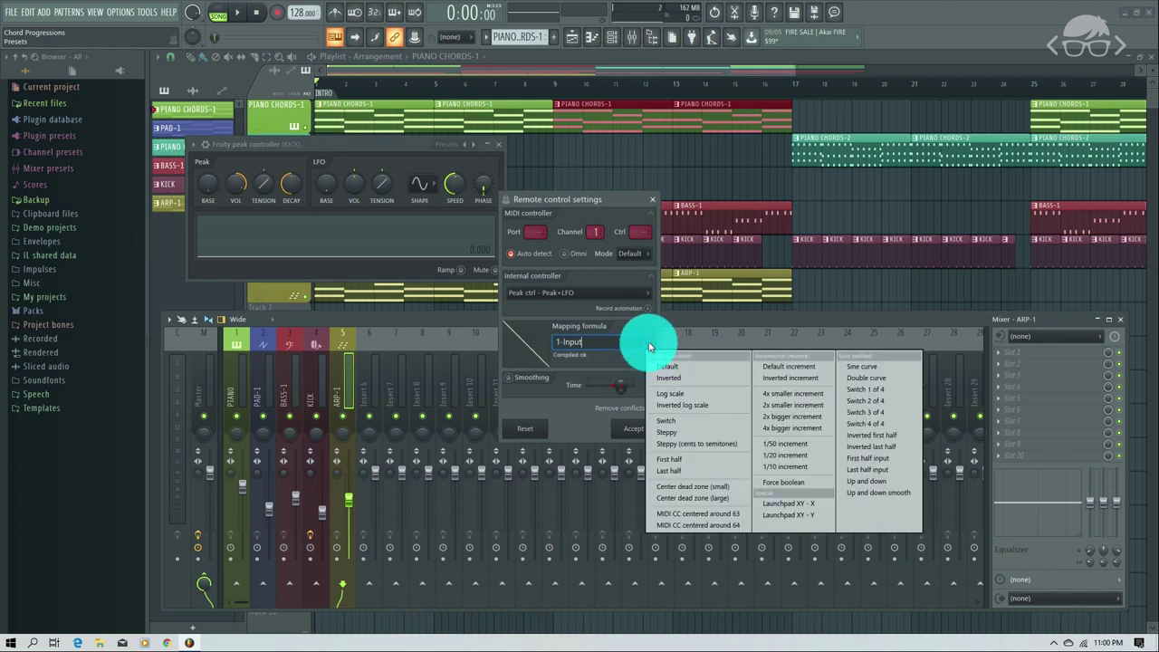
click(649, 344)
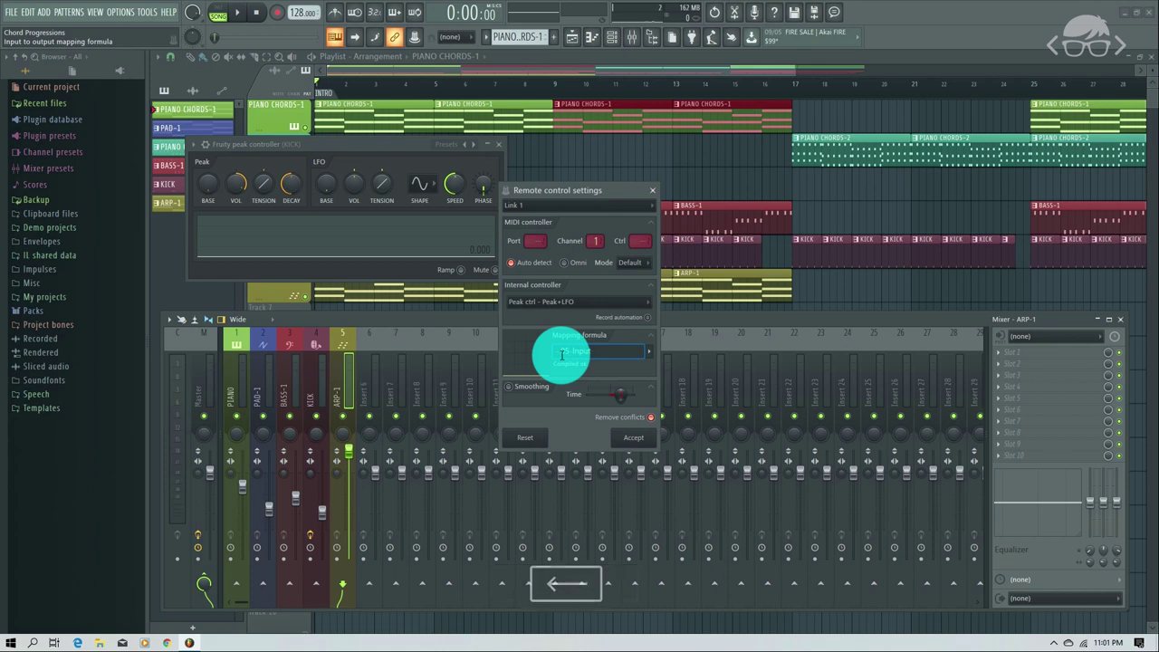
click(633, 437)
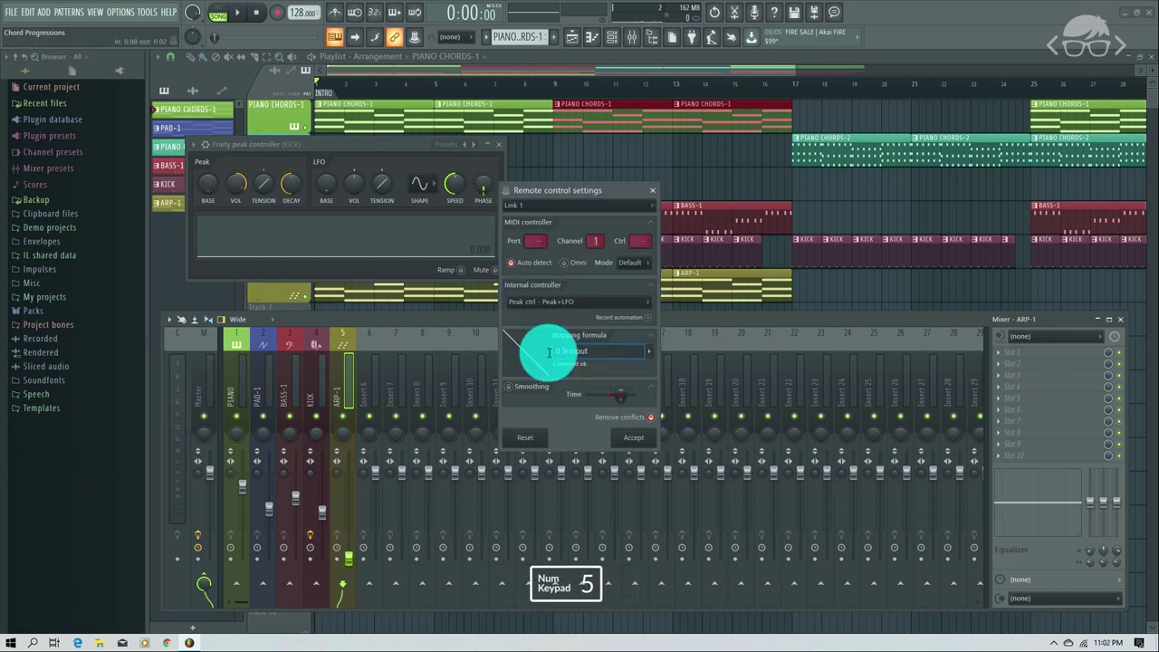
click(631, 441)
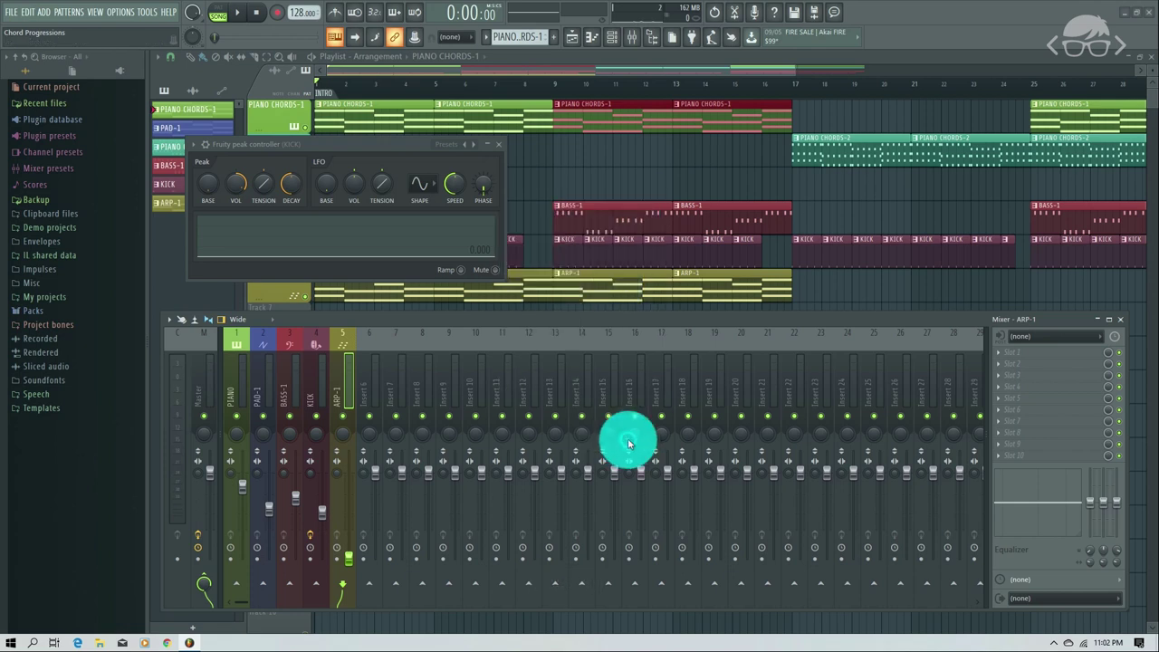
- Play the song twice from the start to check the ARP-1 volume movement, nudging its fader between the two playbacks
key(space)
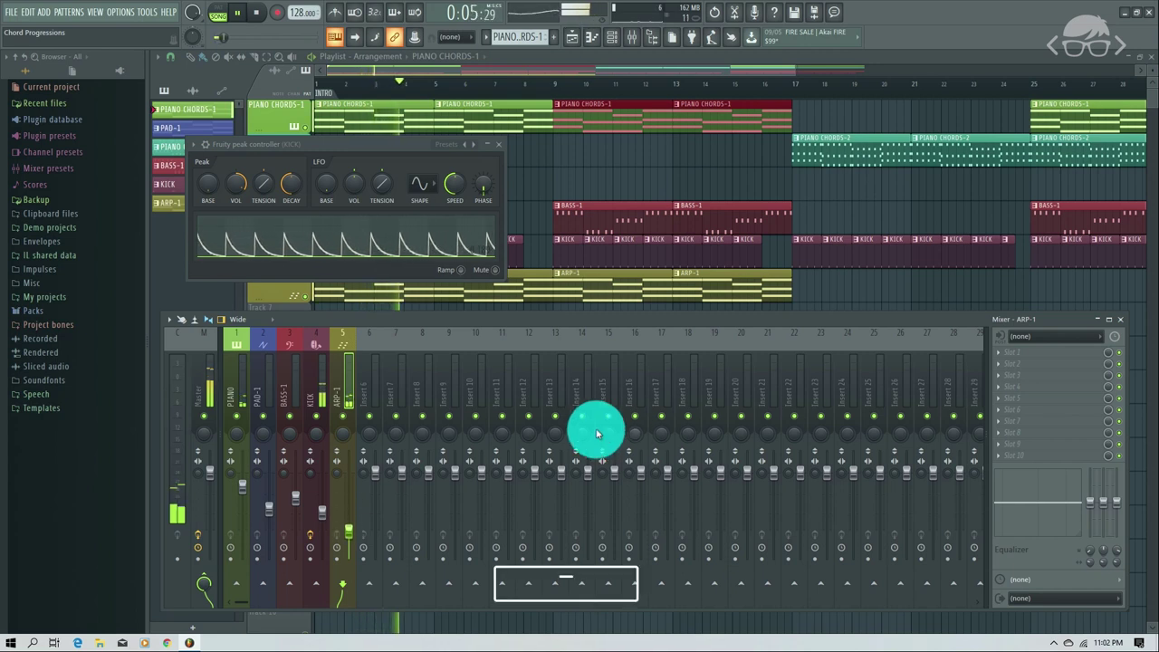
key(space)
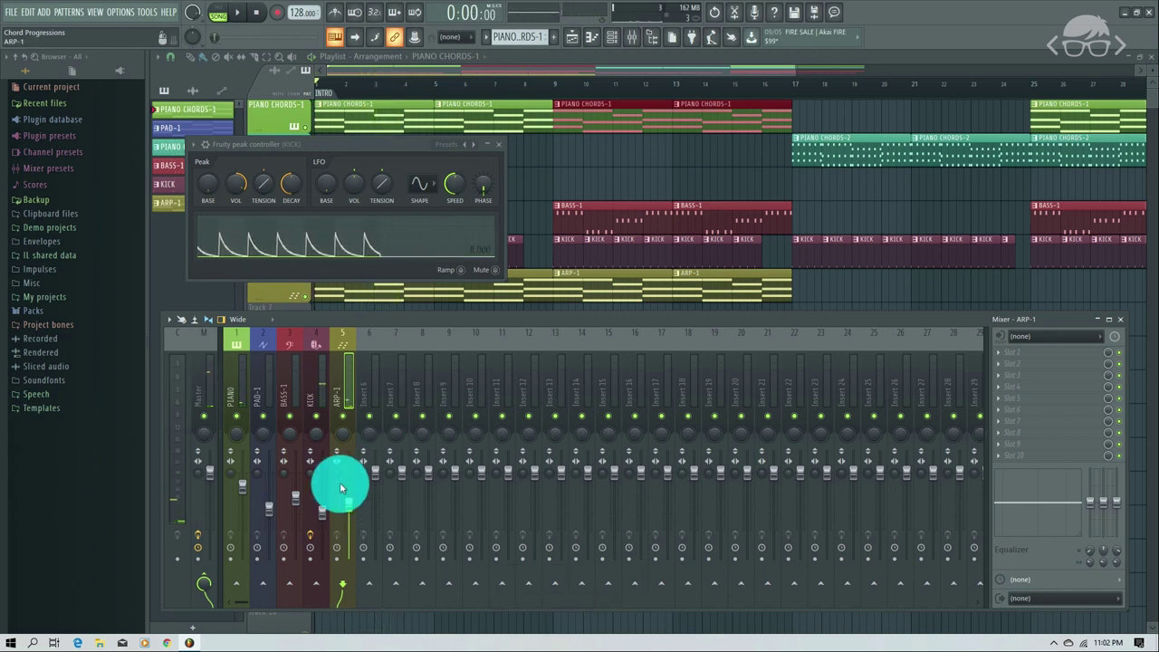
drag(351, 492, 352, 510)
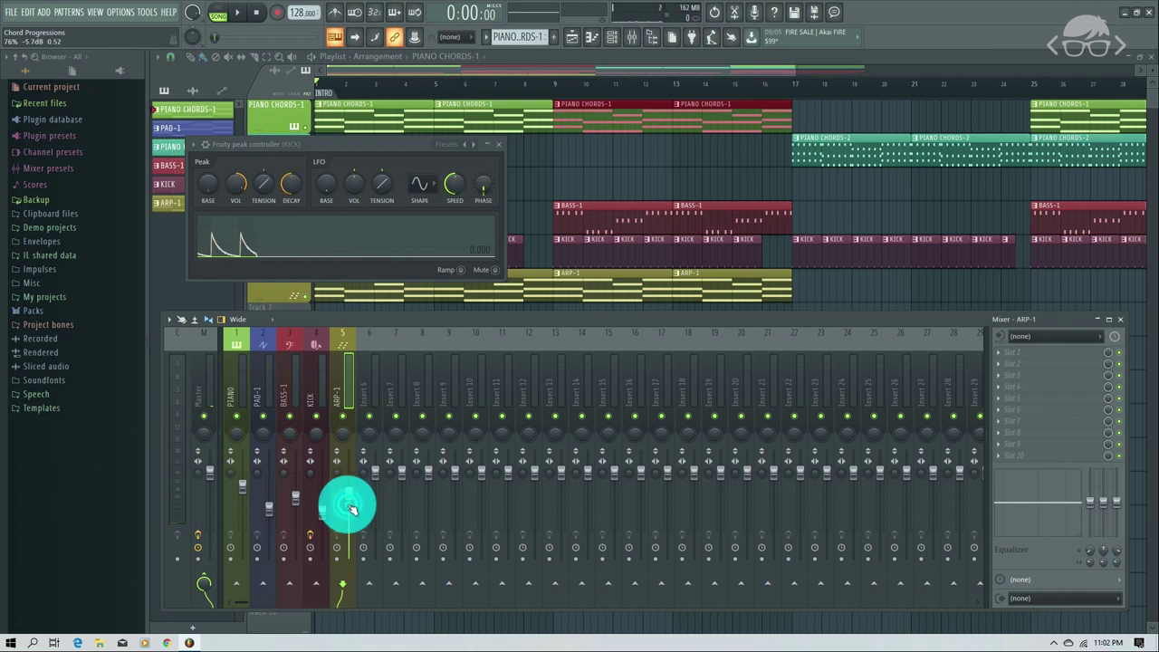
key(space)
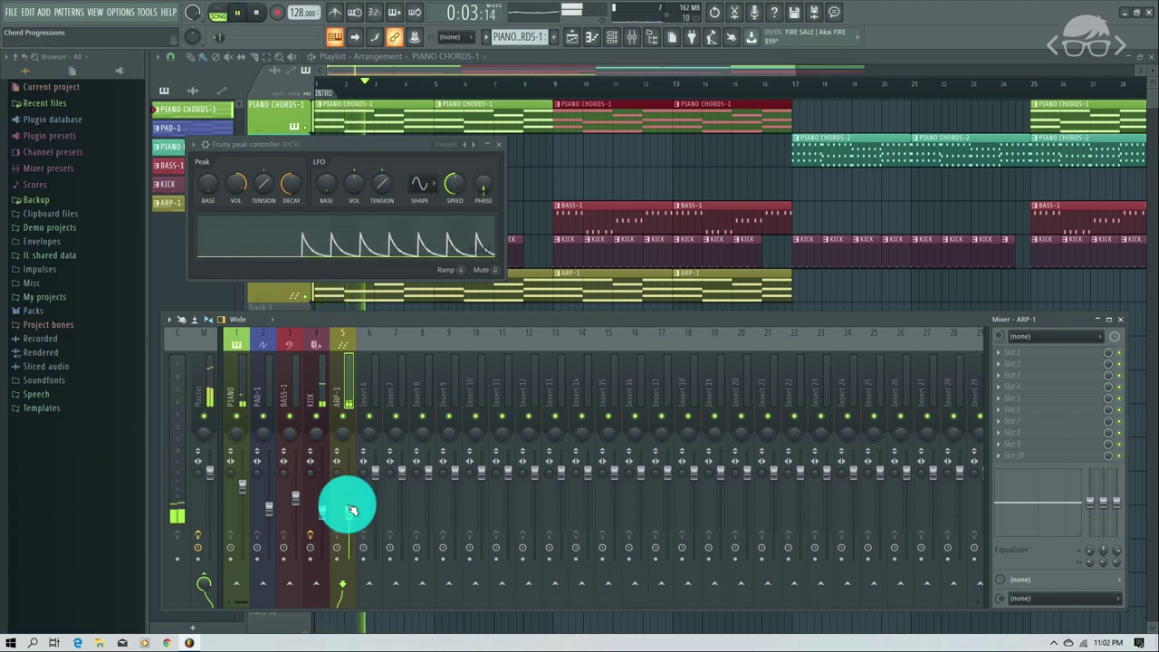
key(space)
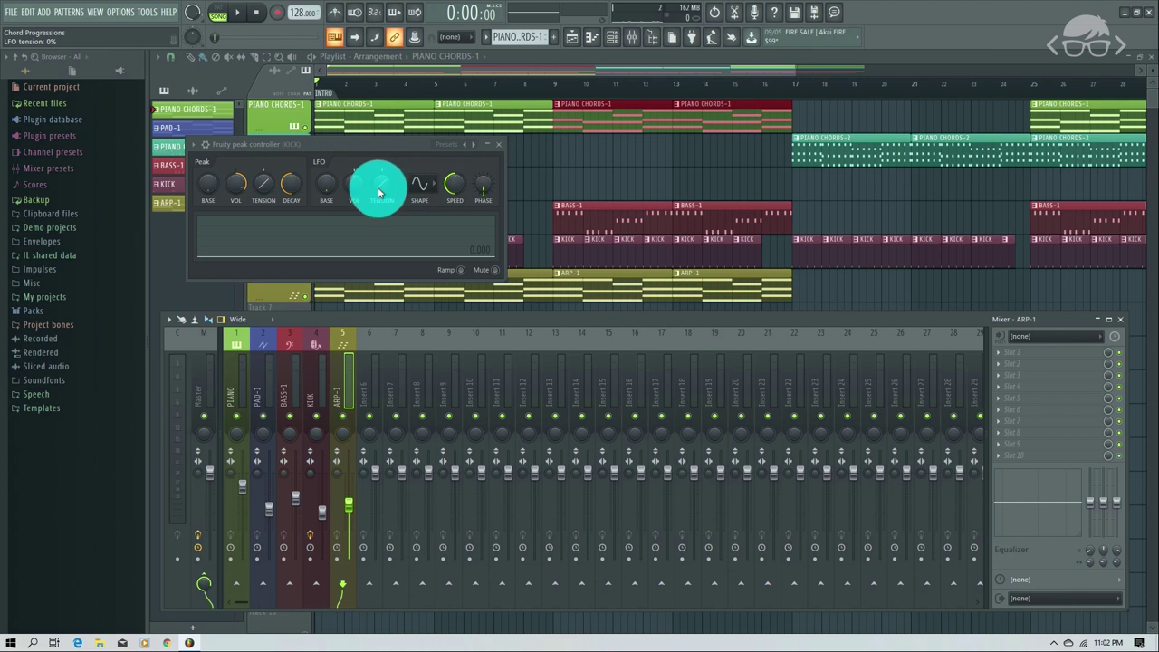
- During playback, set the KICK peak controller's LFO tension to 25% and try another LFO shape before restoring the sine
key(space)
drag(379, 192, 379, 192)
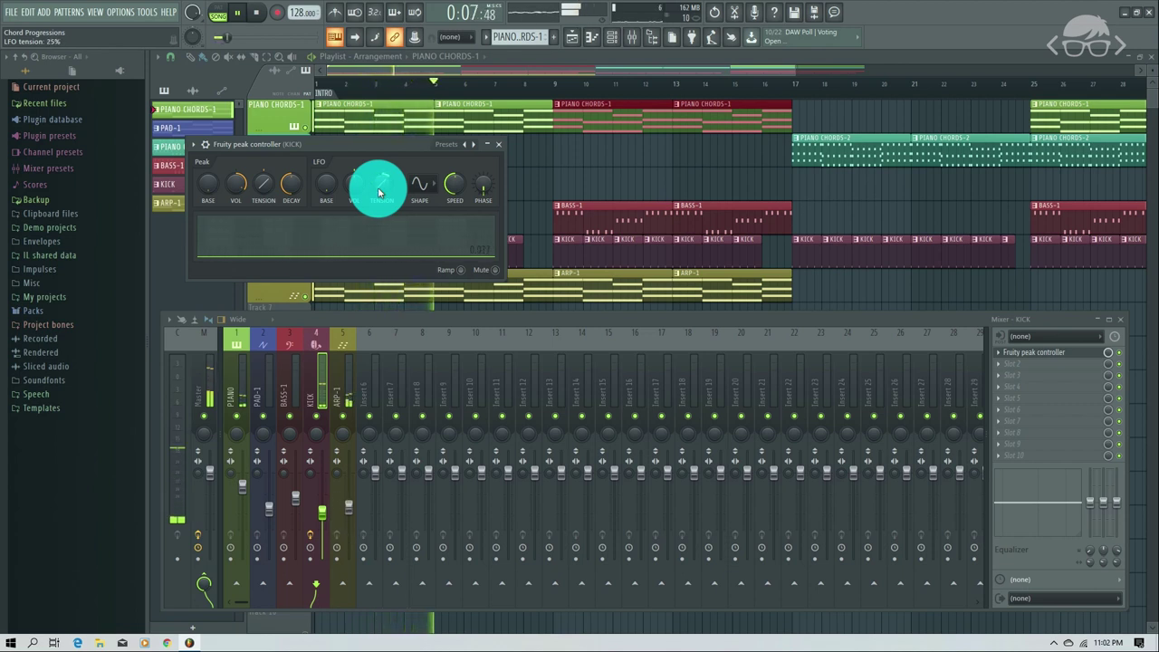
click(420, 185)
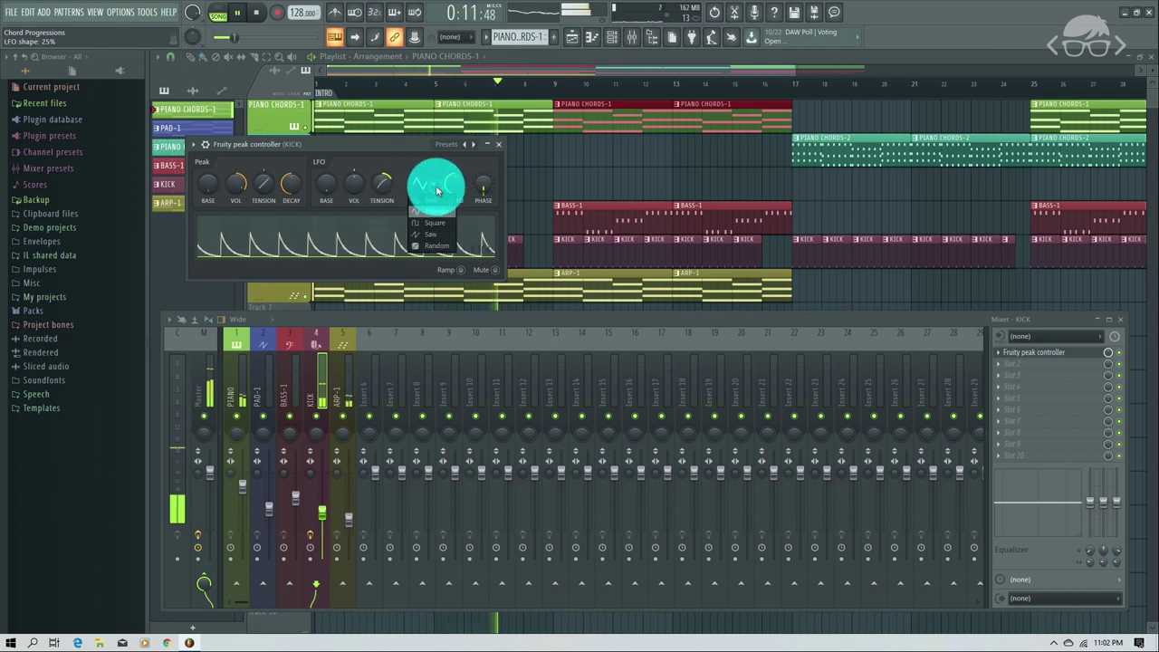
click(435, 201)
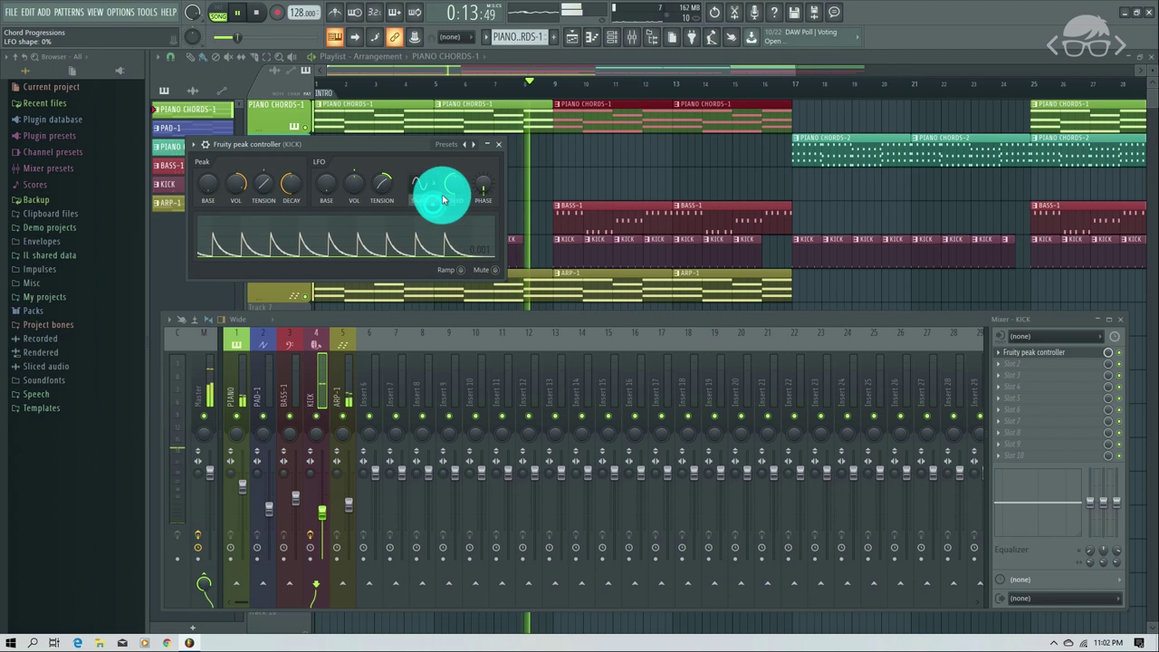
drag(457, 185, 482, 185)
click(482, 185)
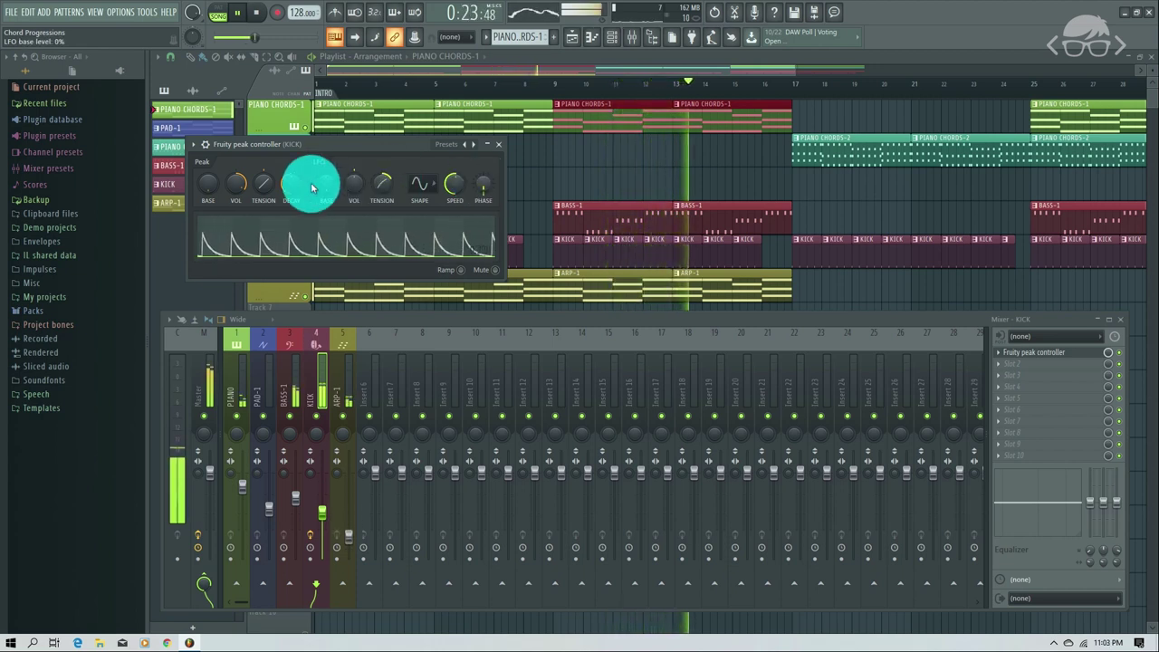
- Set the KICK peak controller's Peak tension to 40%, and stop playback
drag(261, 189, 260, 189)
key(space)
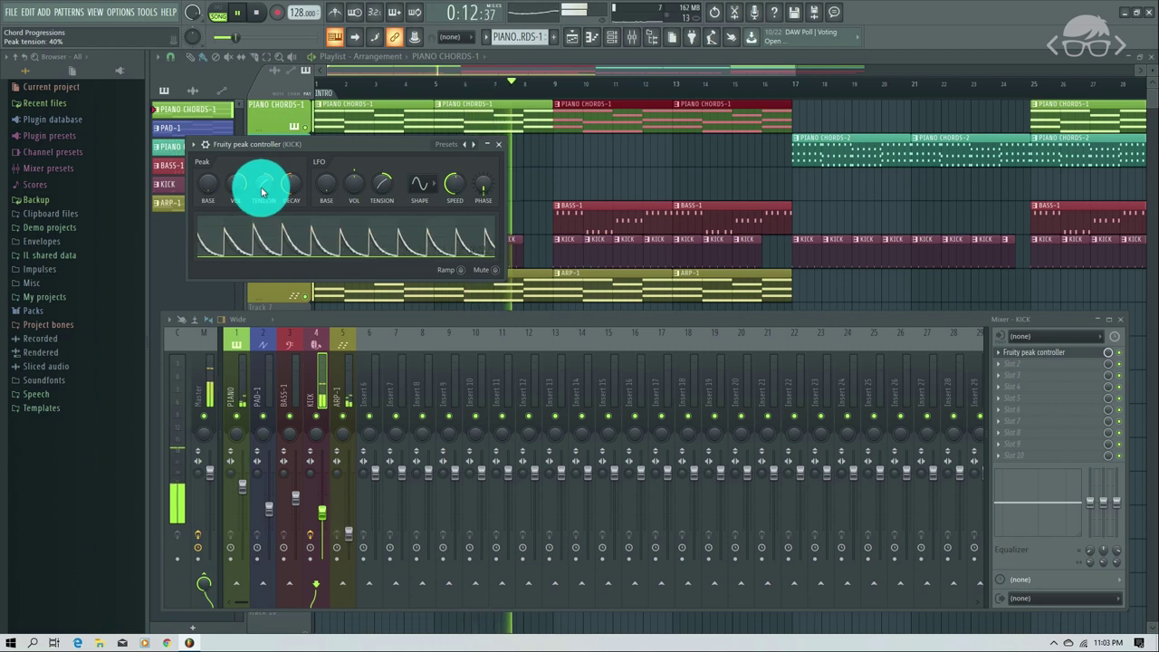
key(space)
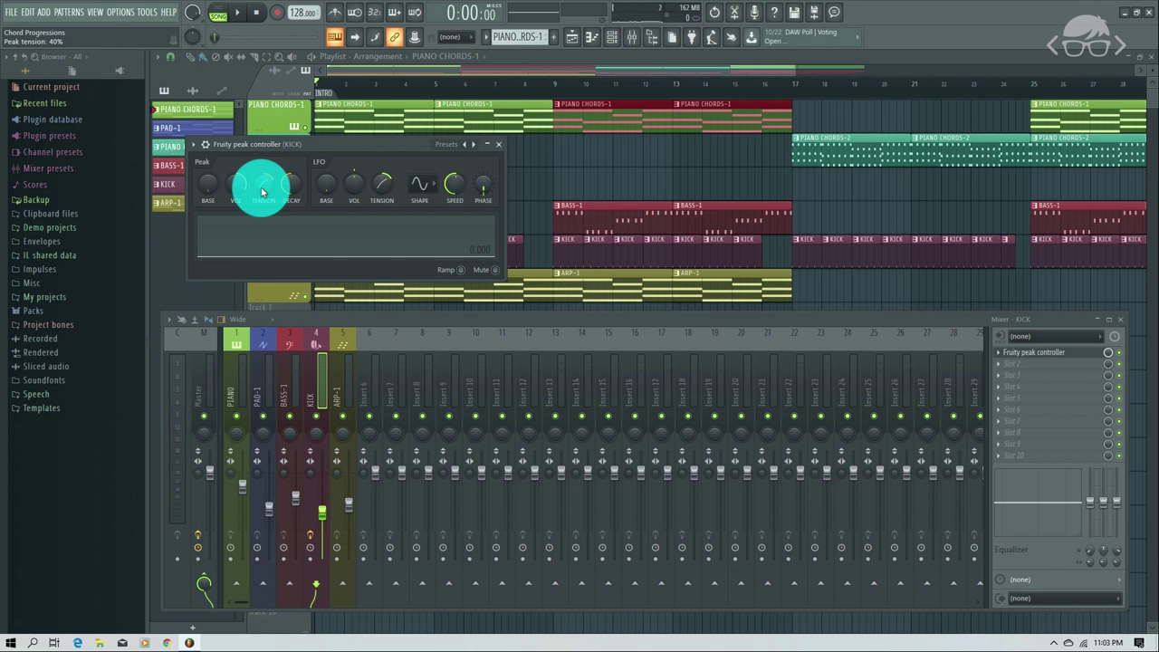
- Close the KICK peak controller and place two PAD-1 clips back to back on the PAD-1 track, at bars 1 and 5
click(499, 144)
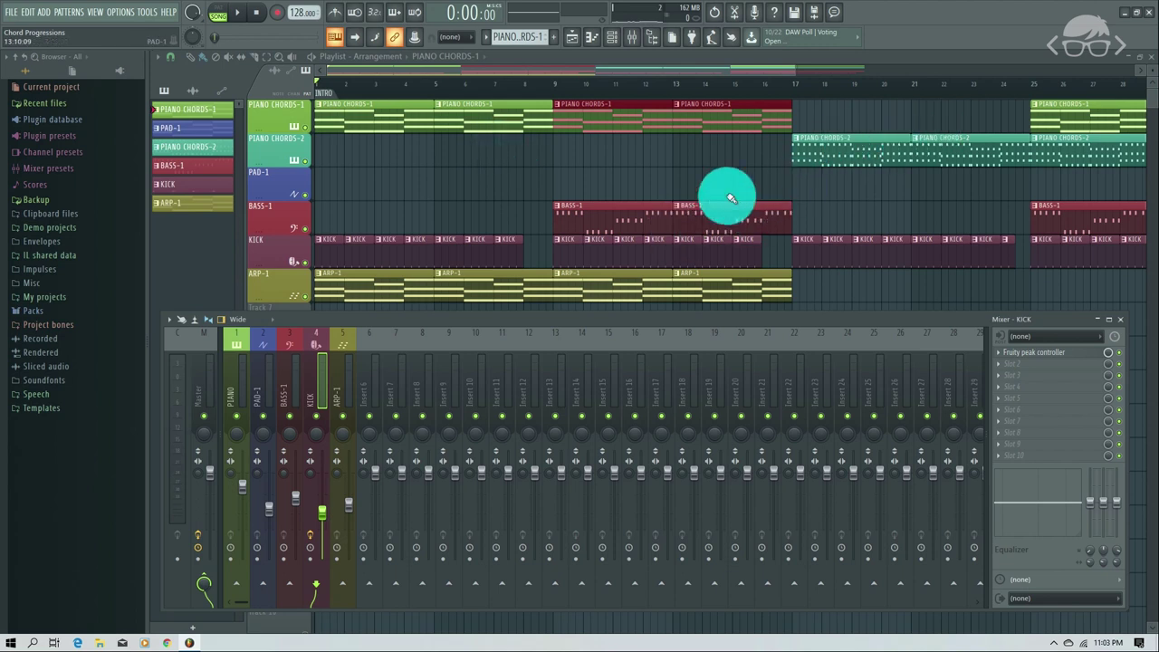
drag(172, 128, 350, 186)
drag(443, 193, 565, 171)
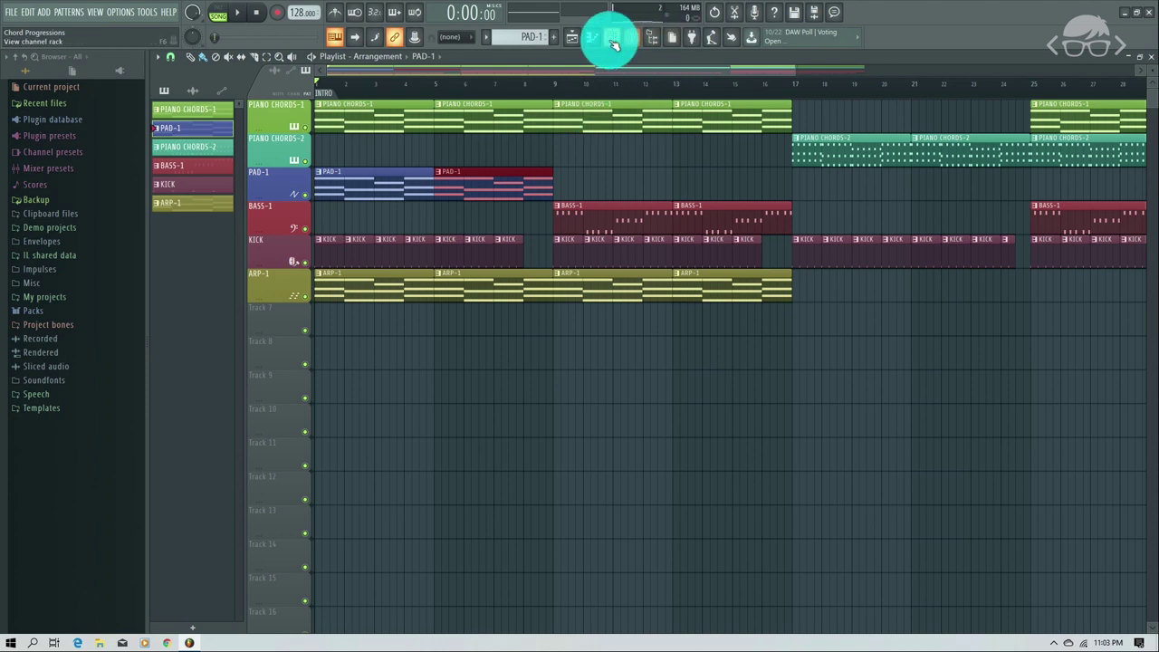
- Raise the PAD-1 mixer volume slightly and link it to the internal controller Peak ctrl - Peak
click(636, 41)
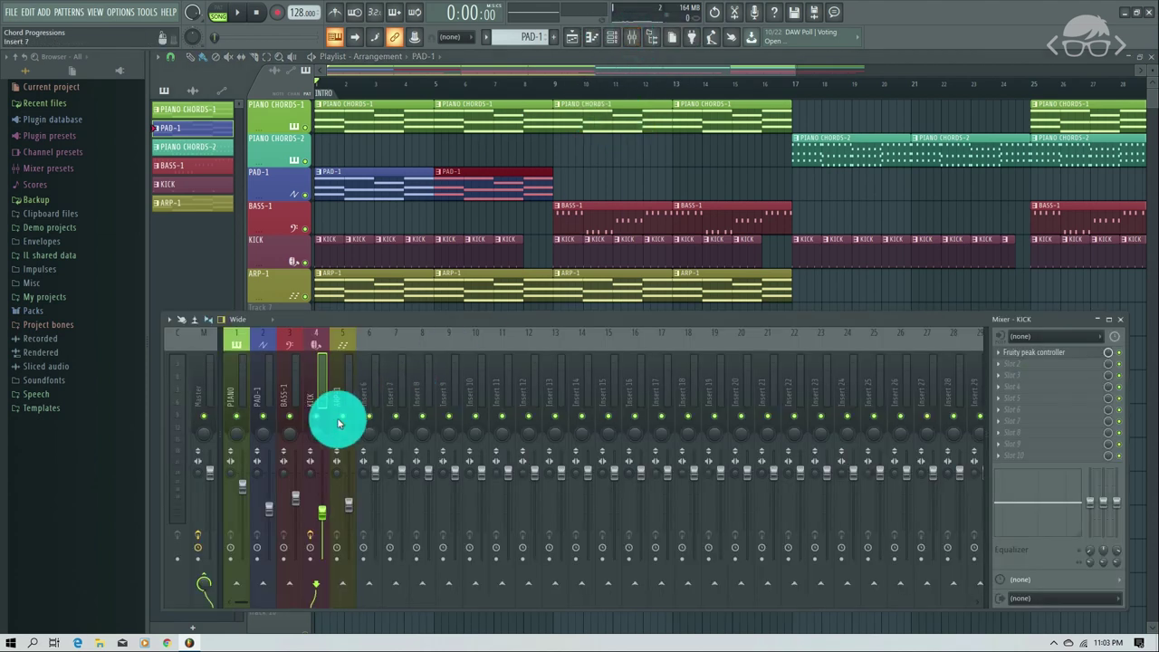
click(258, 398)
click(269, 503)
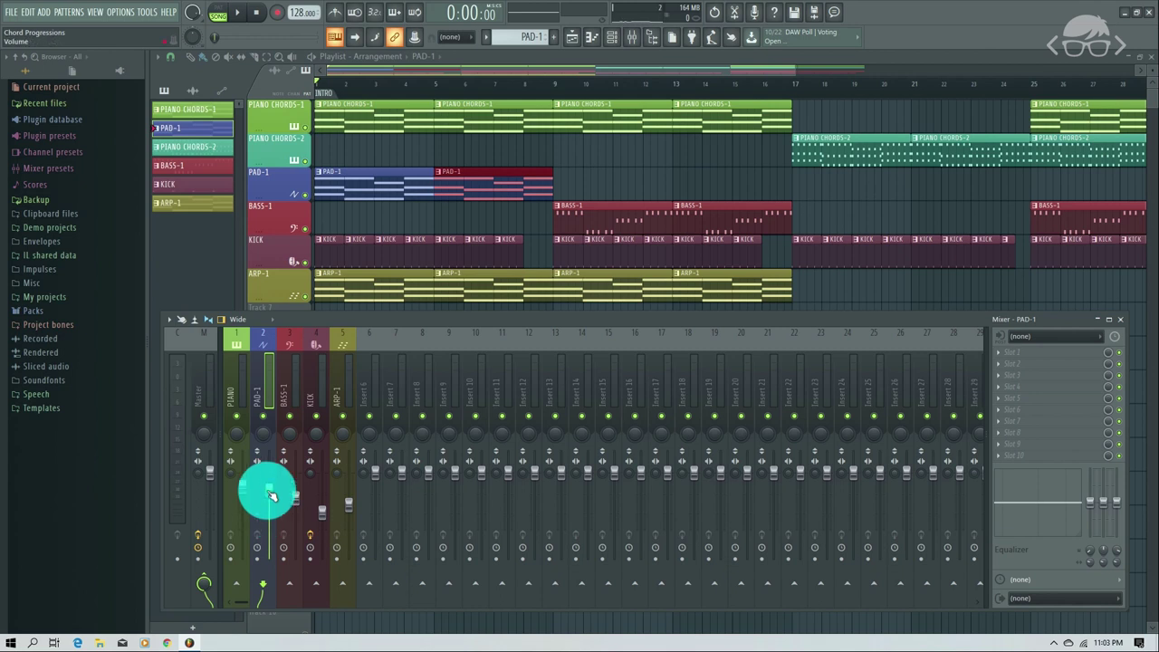
right_click(269, 486)
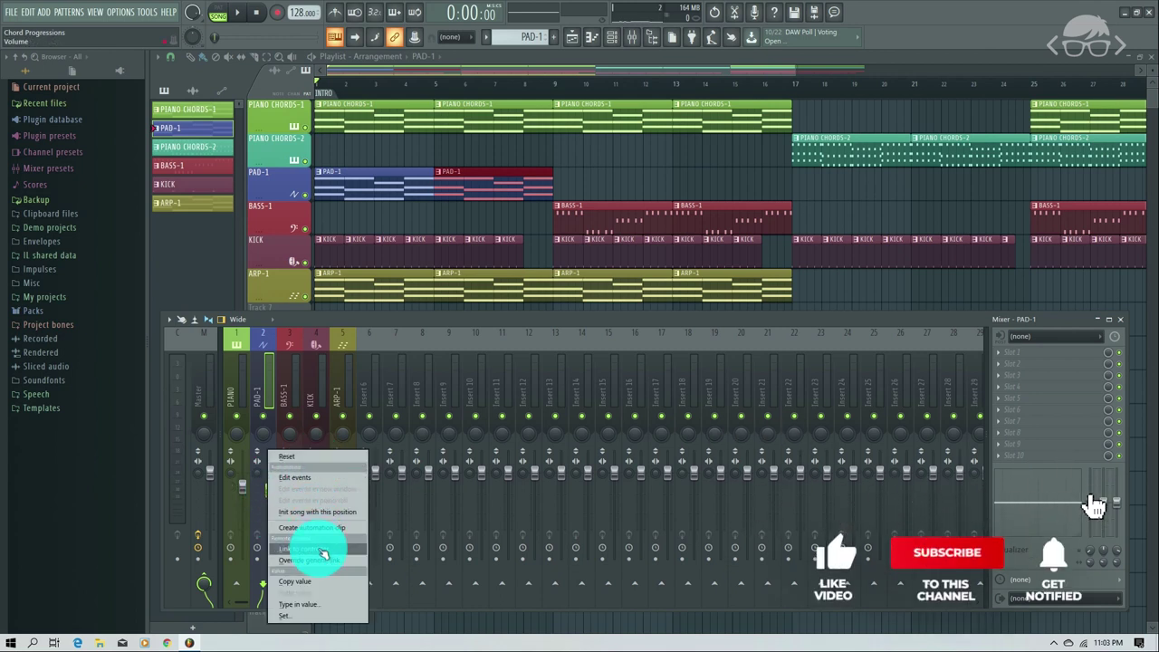
click(316, 549)
click(584, 294)
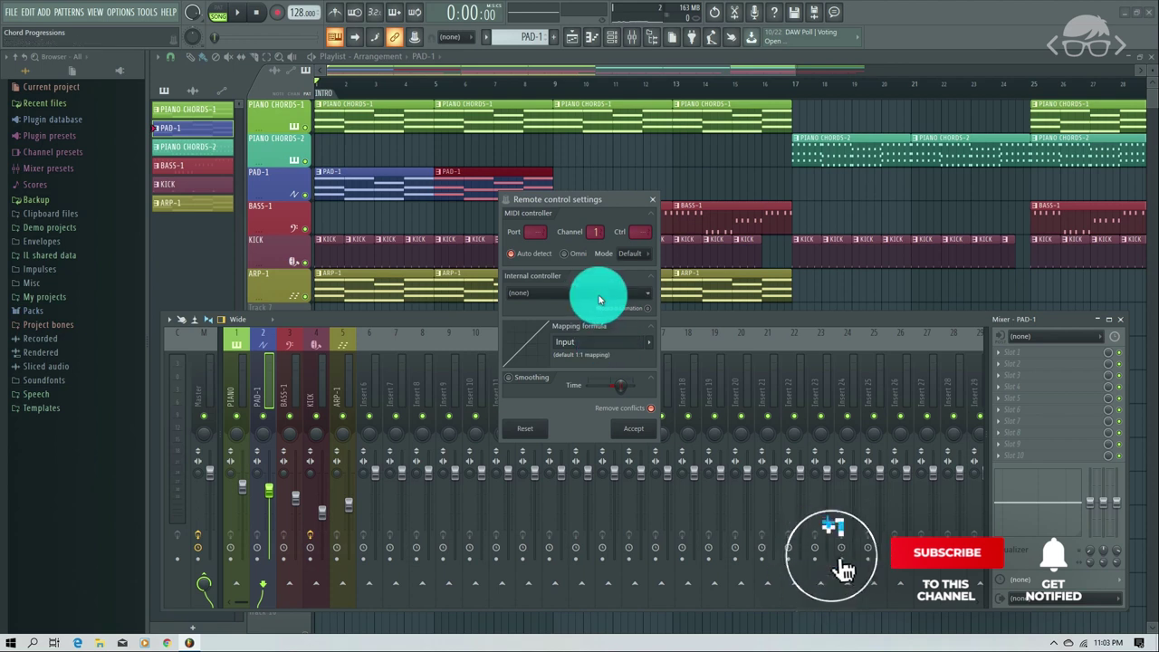
click(572, 341)
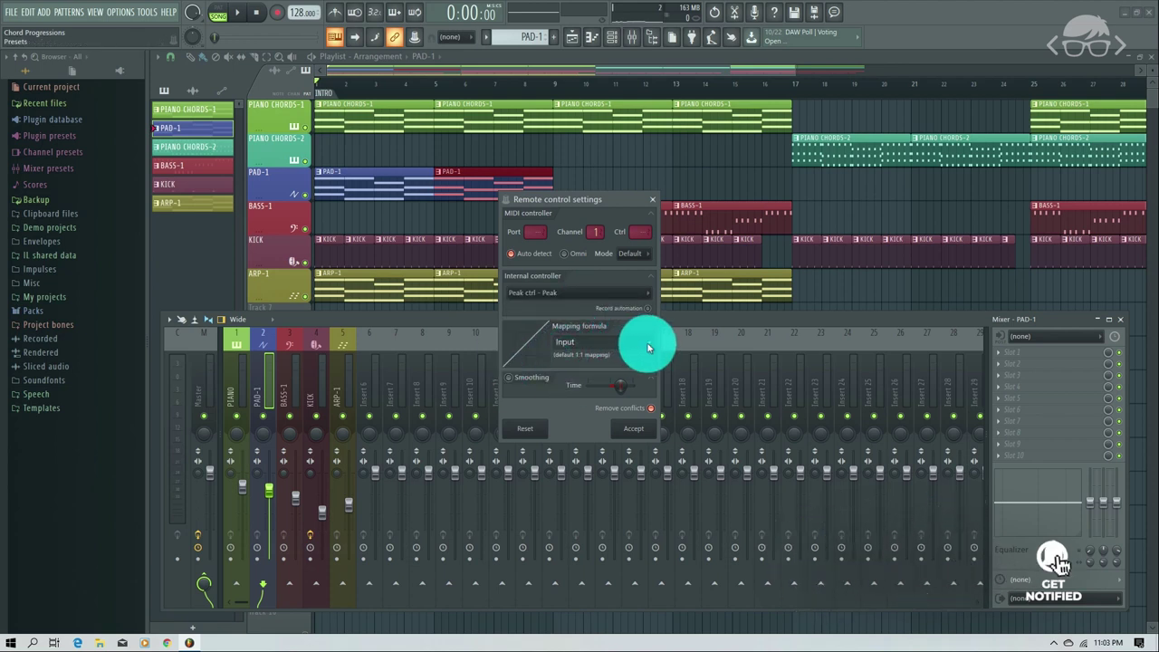
- Apply the Inverted mapping to the PAD-1 volume link, change its formula to 0.7-Input, and accept the settings
click(641, 343)
click(672, 383)
click(566, 347)
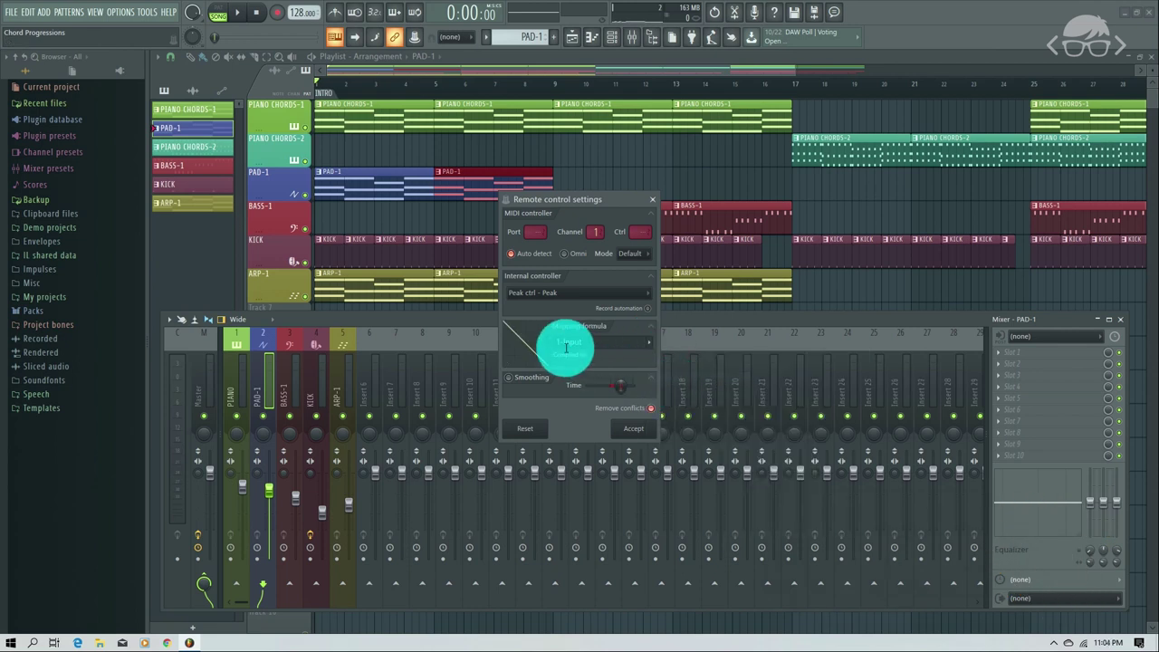
drag(561, 345, 541, 346)
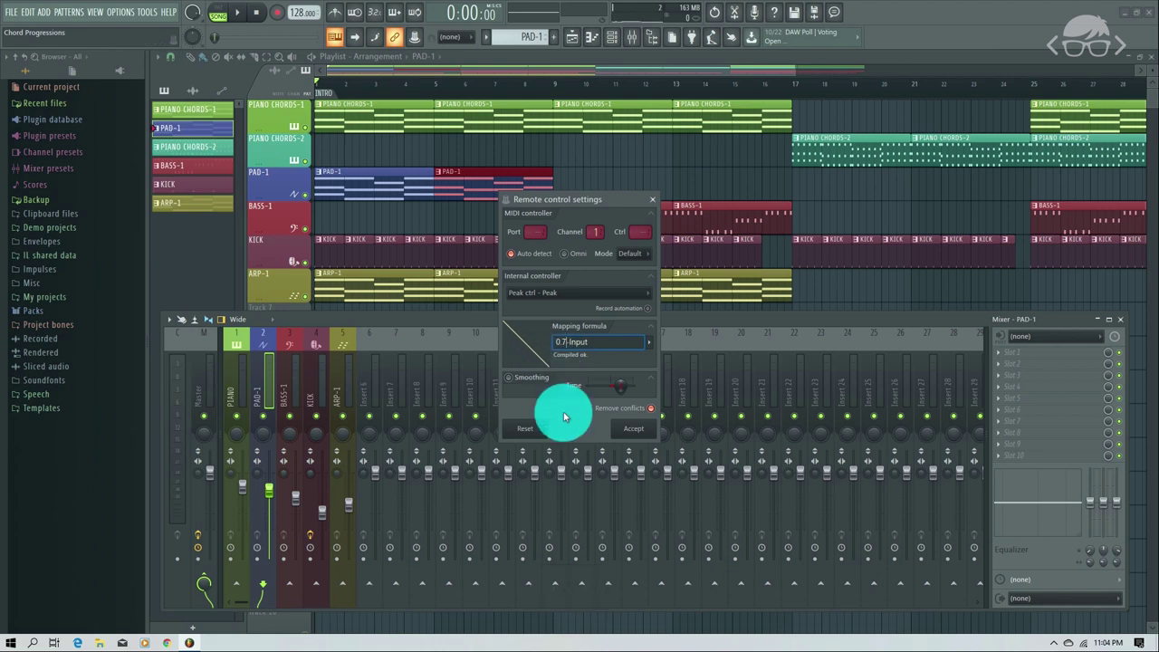
click(634, 428)
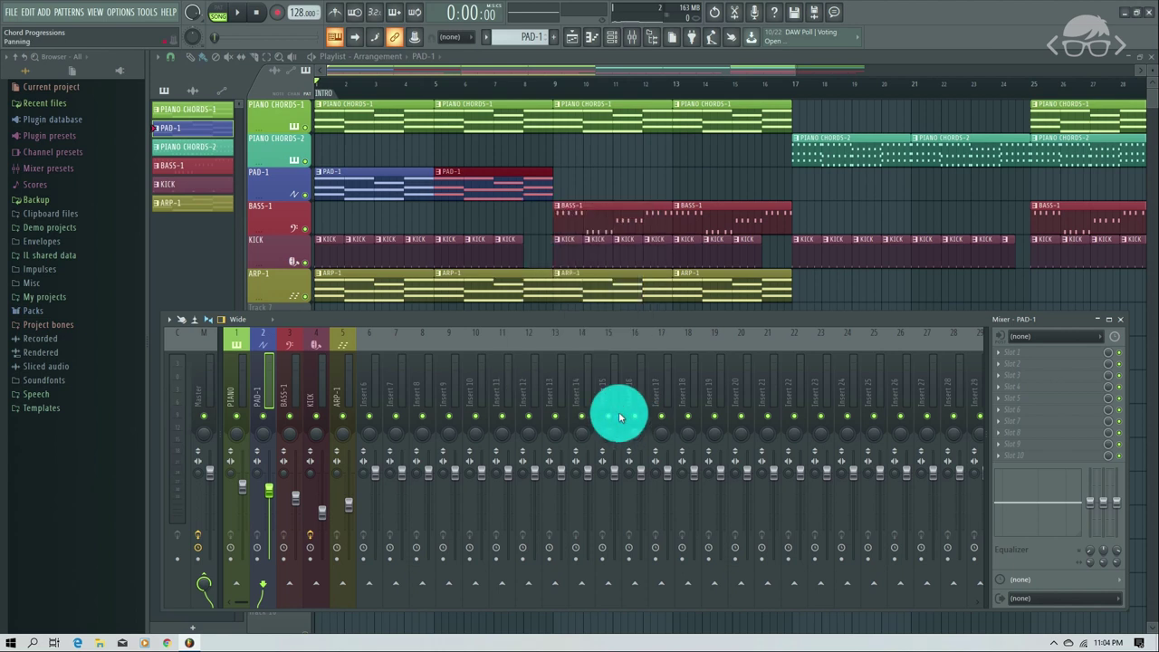
- Play the song from the start to check the pad's ducking, once with all tracks and once with ARP-1 temporarily muted
key(space)
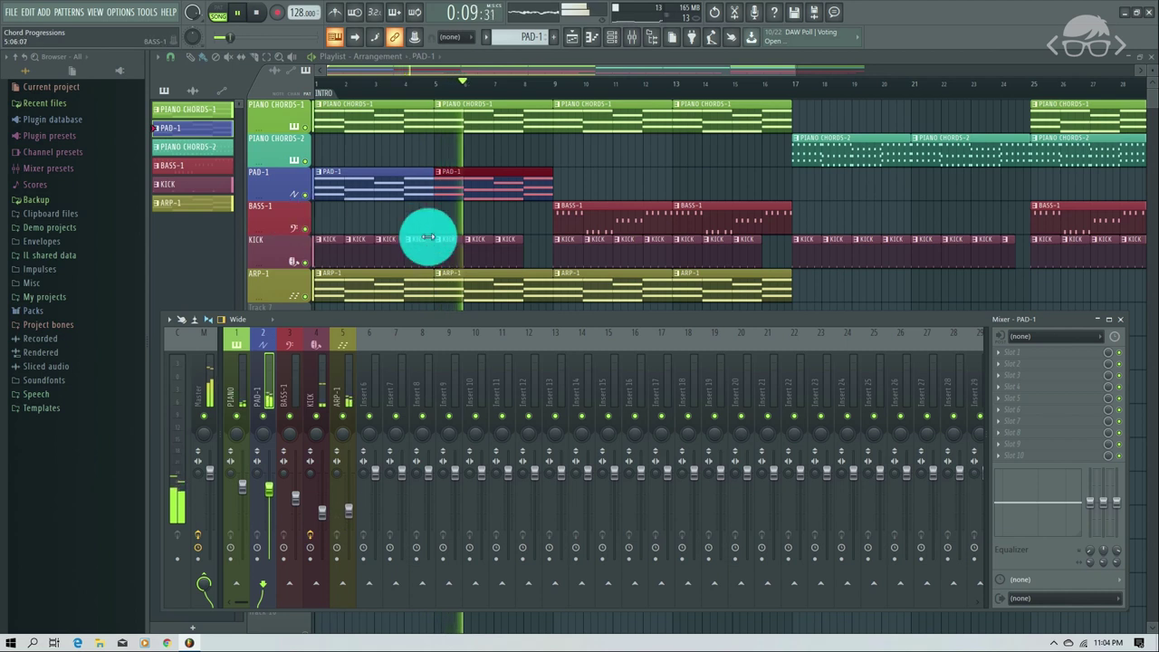
key(space)
click(307, 296)
key(space)
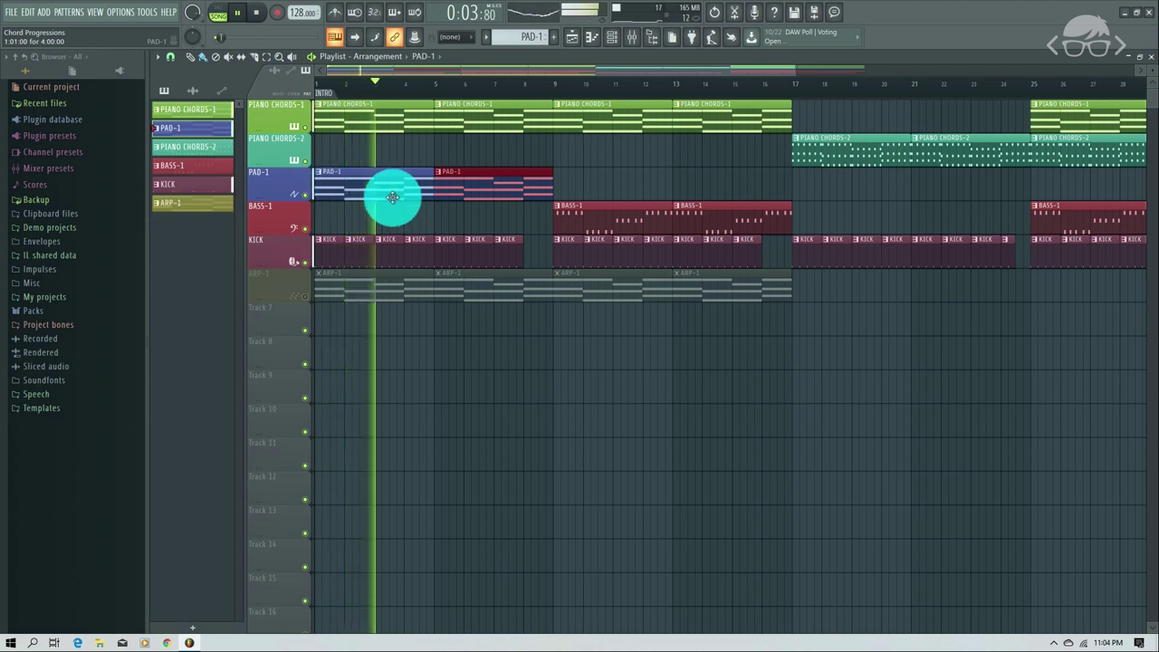
key(space)
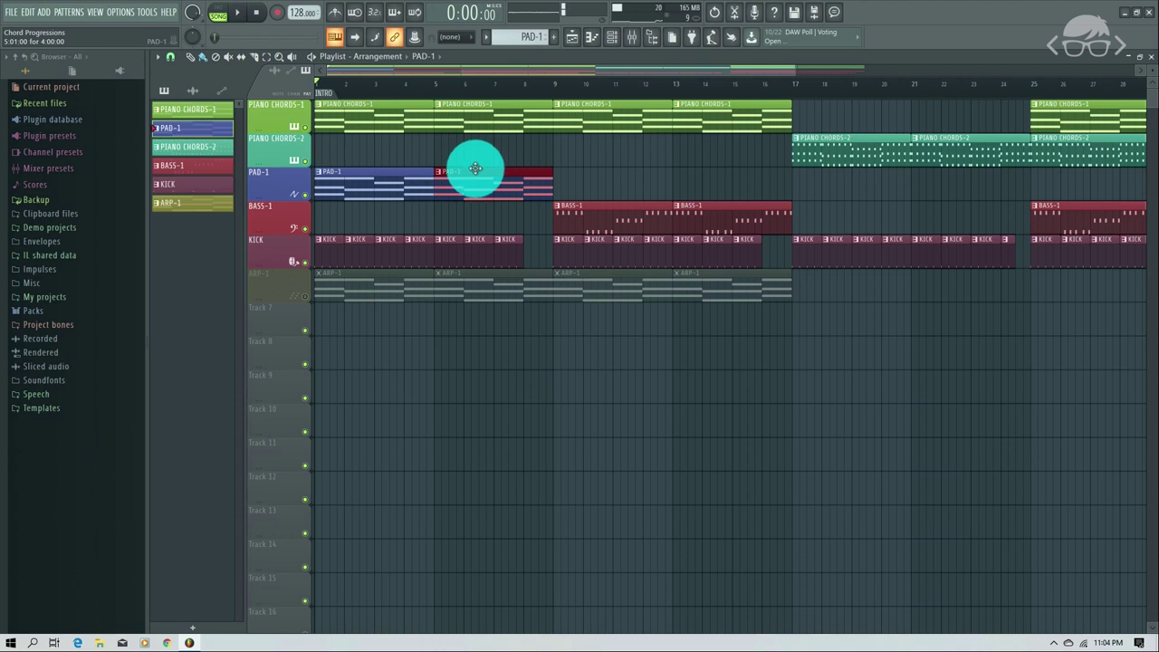
click(303, 304)
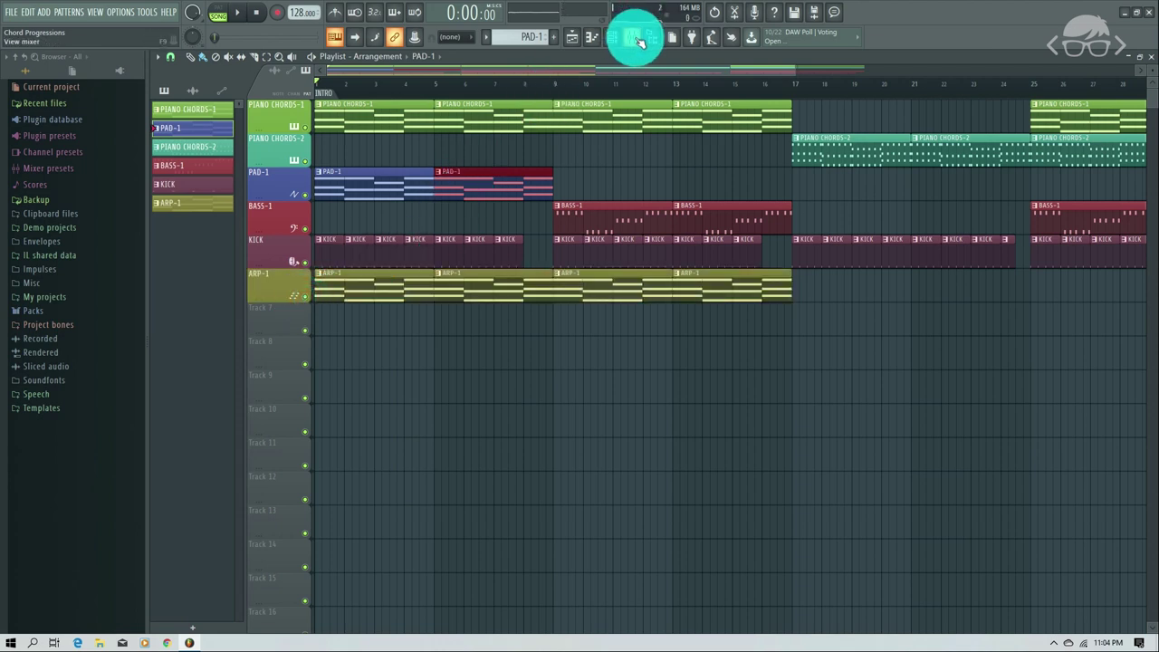
- Raise the PAD-1 fader a little, set its volume link formula to 0.4-Input, and play the song to check the ducking
click(637, 40)
drag(259, 478, 273, 489)
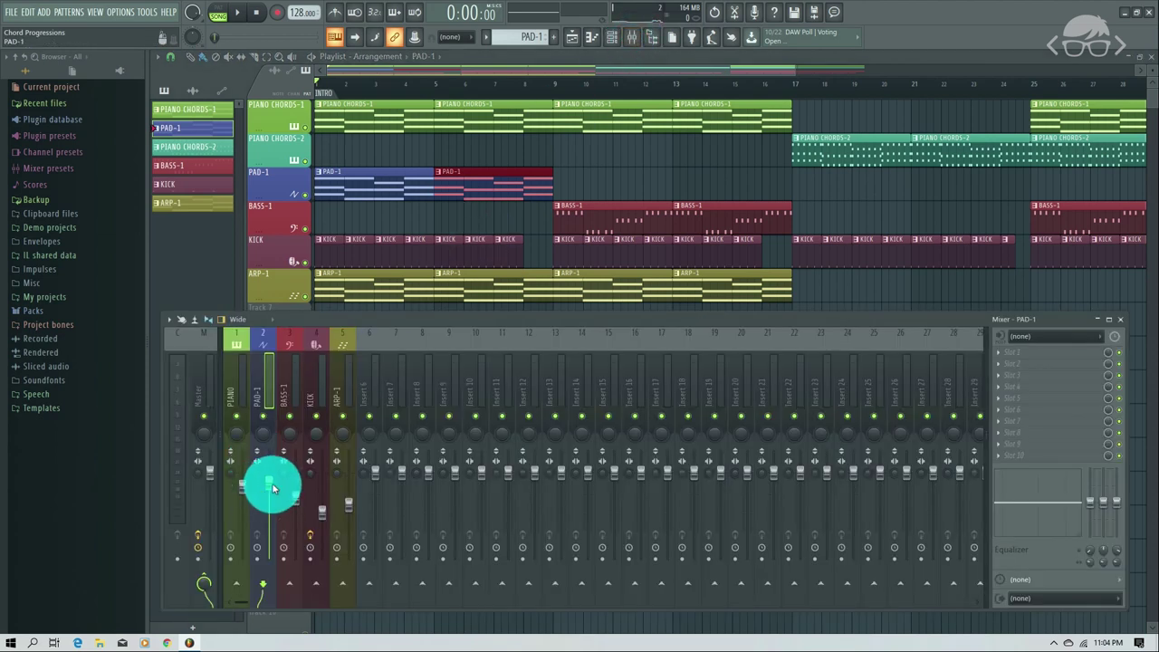
right_click(270, 488)
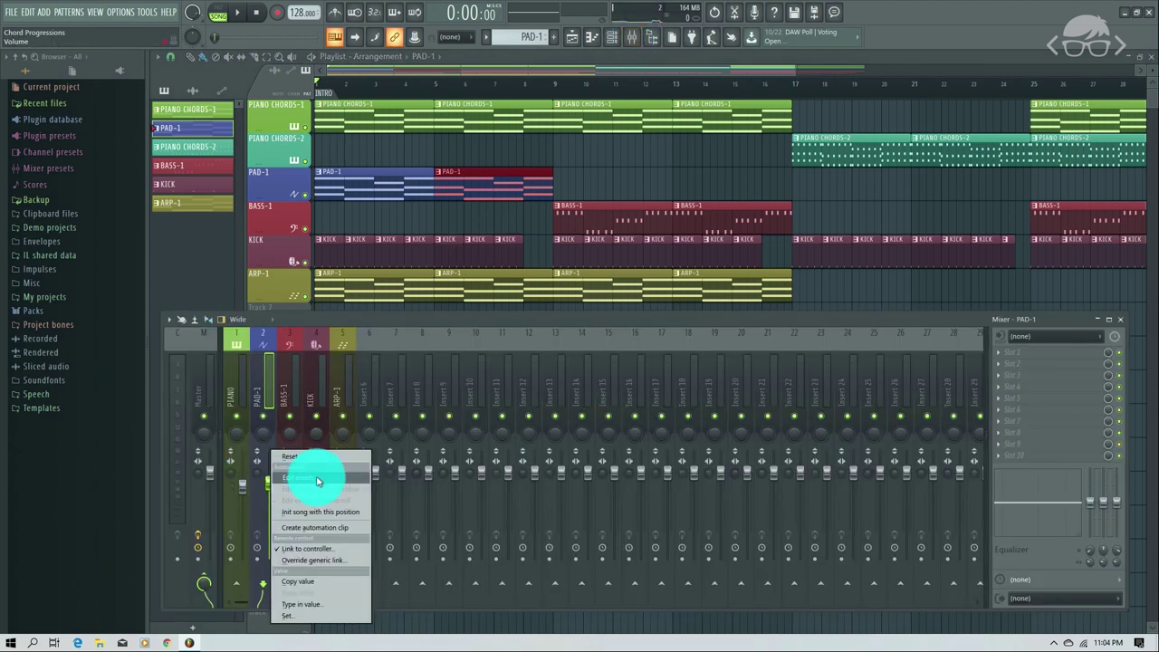
click(315, 548)
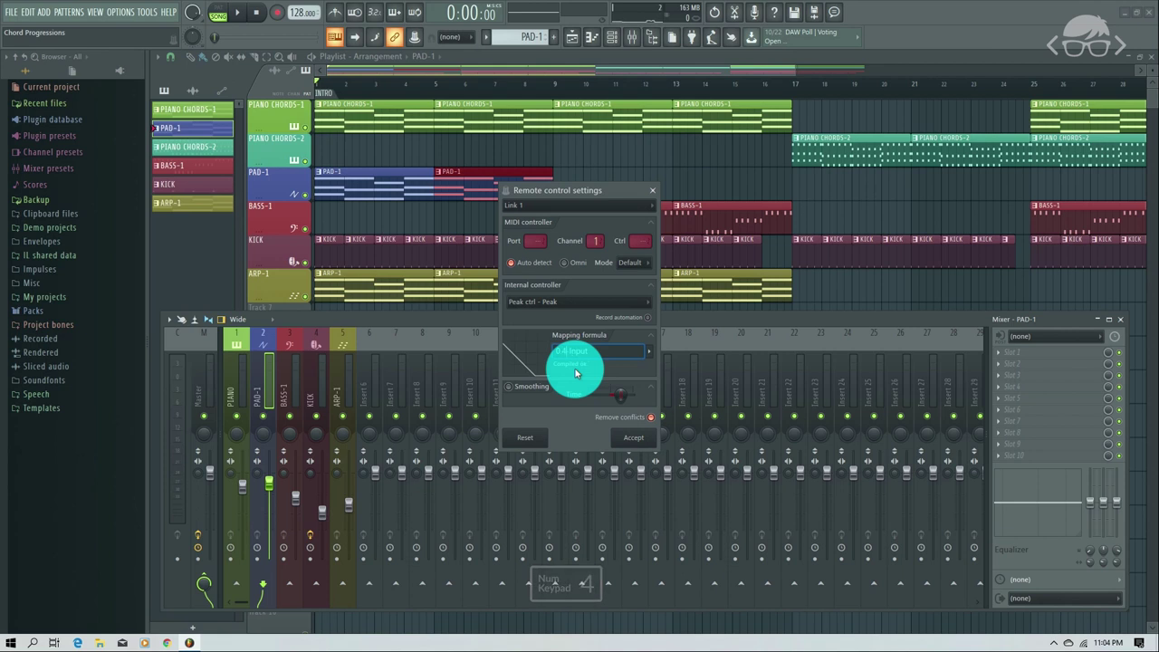
click(636, 443)
key(space)
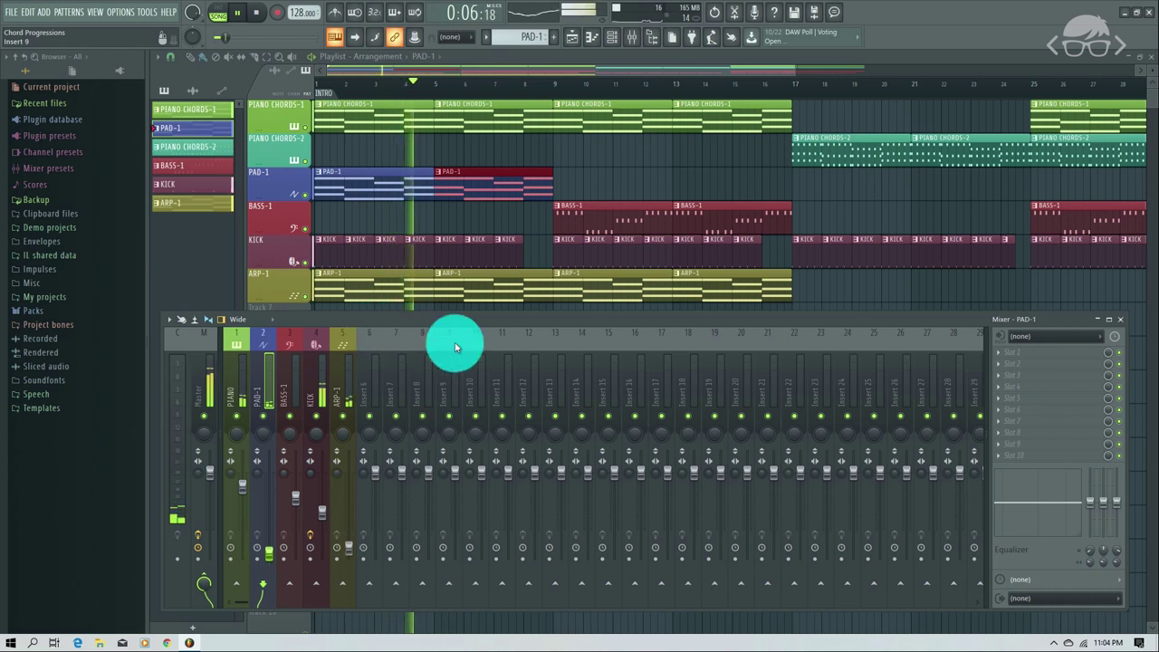
key(F9)
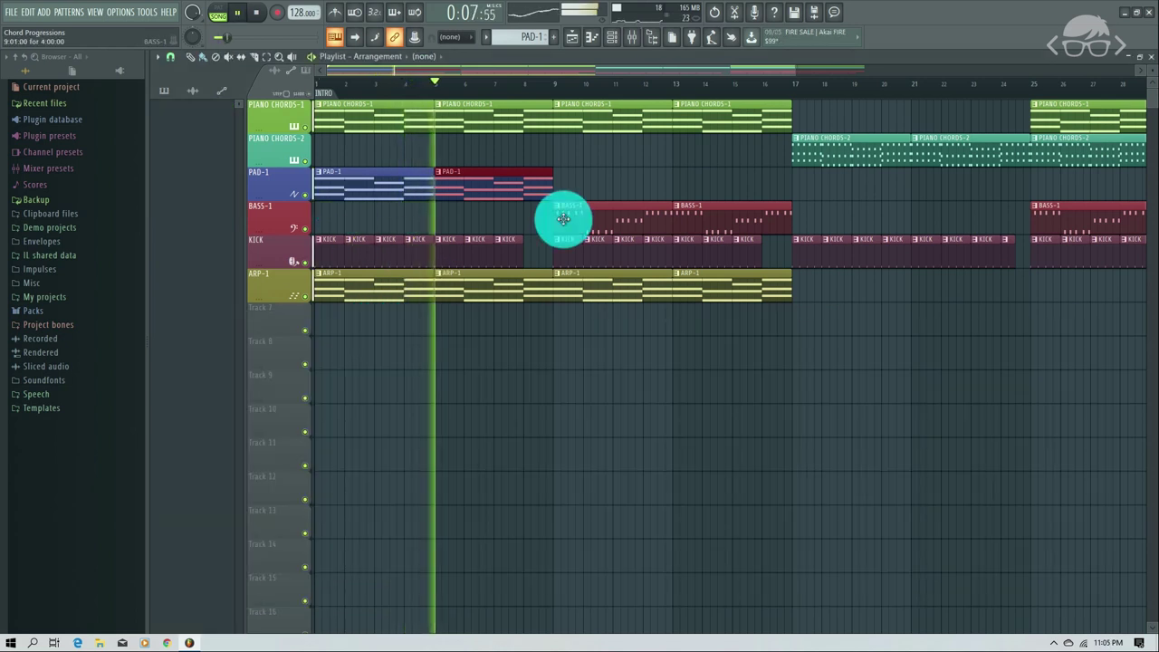
- Stop playback and copy all the chord notes from the PIANO CHORDS-1 pattern's piano roll, then close it
double_click(376, 129)
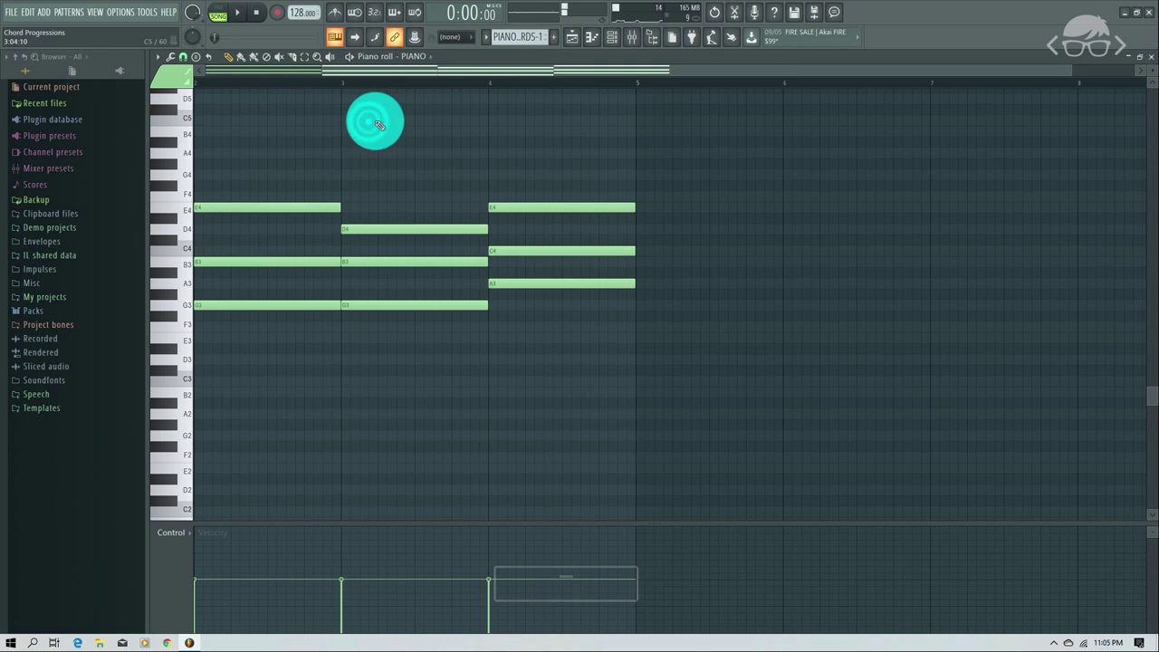
key(space)
drag(597, 72, 363, 71)
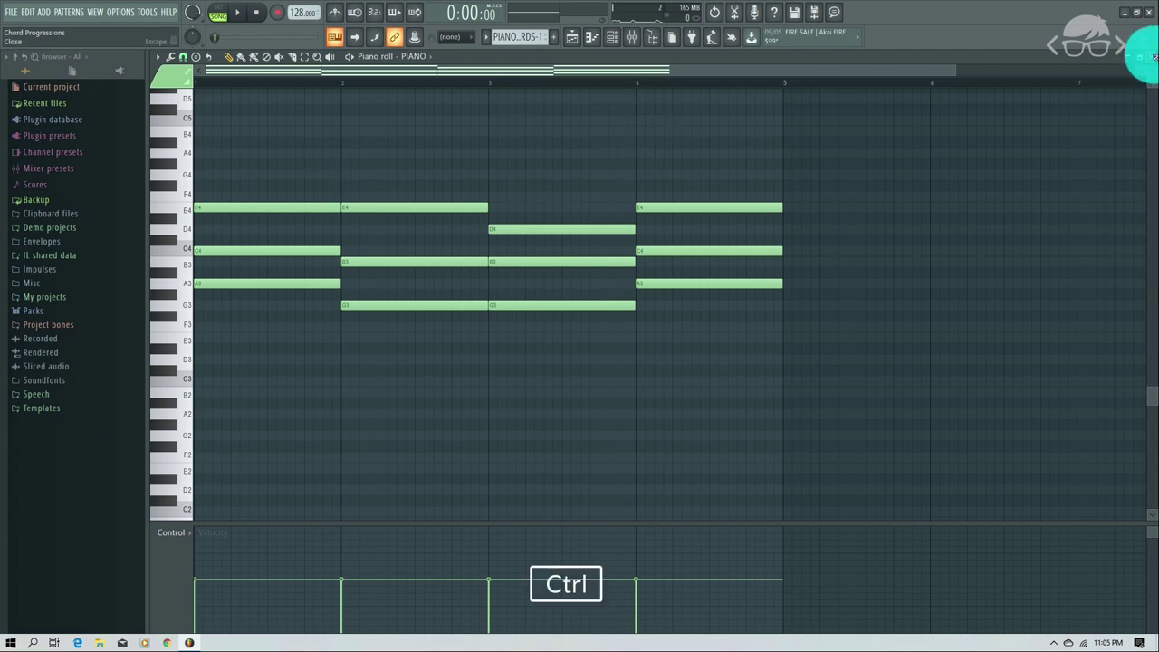
key(ctrl+a)
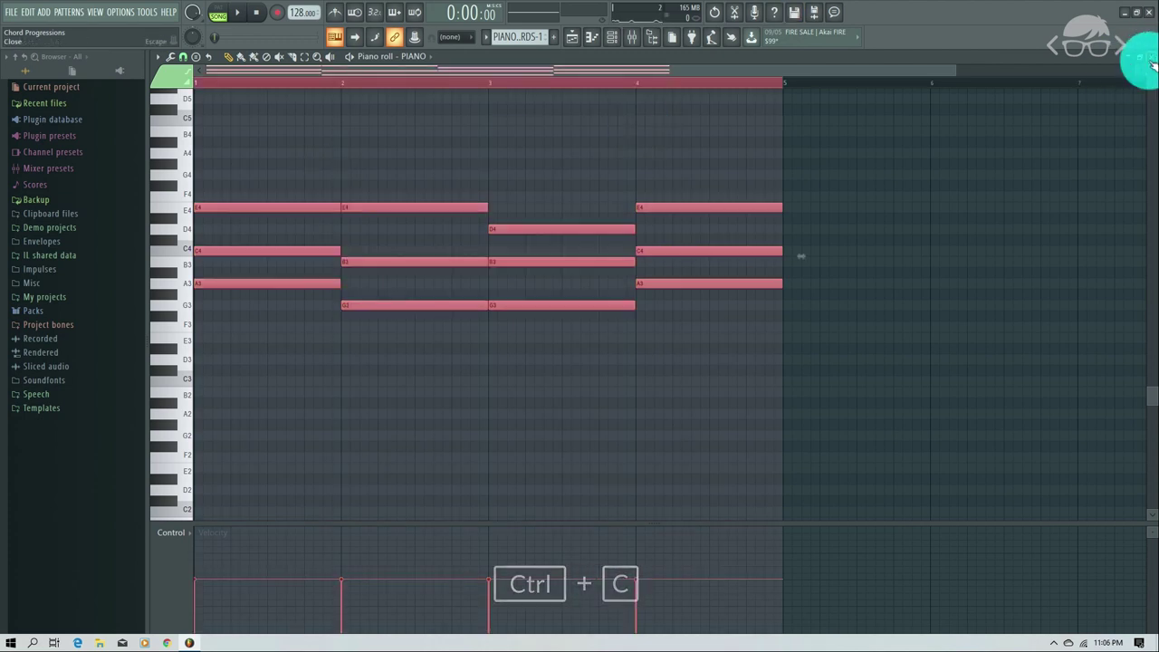
click(1153, 57)
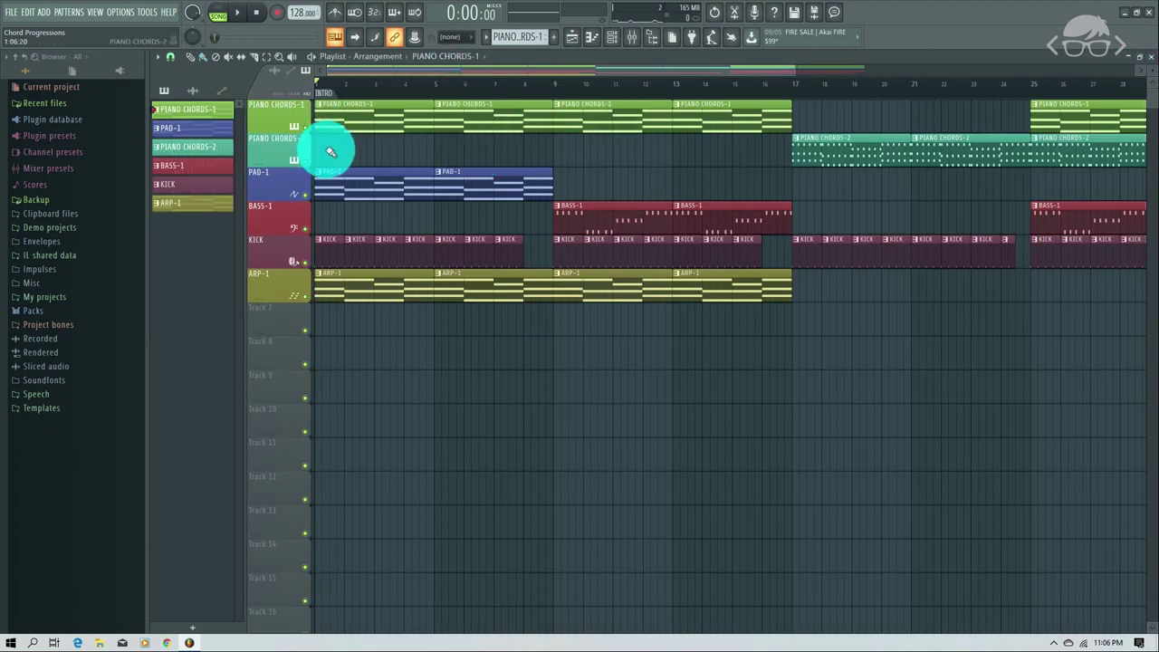
- Create a new pattern named PIANO CHORDS-2 and give it a green colour
drag(194, 147, 308, 147)
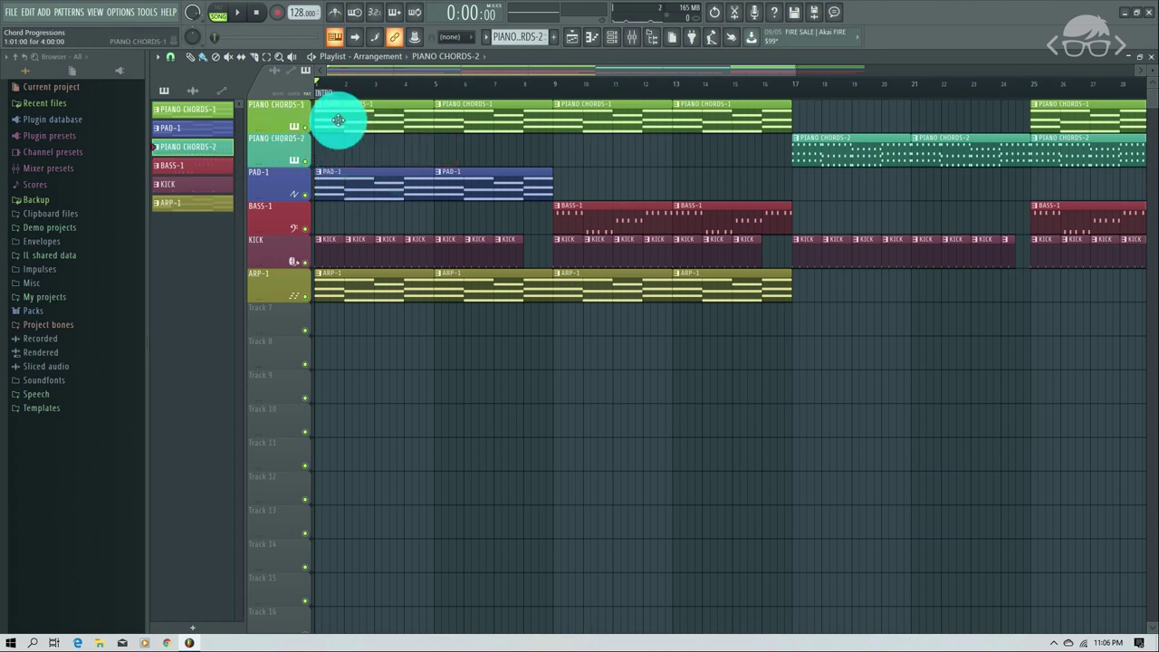
click(561, 42)
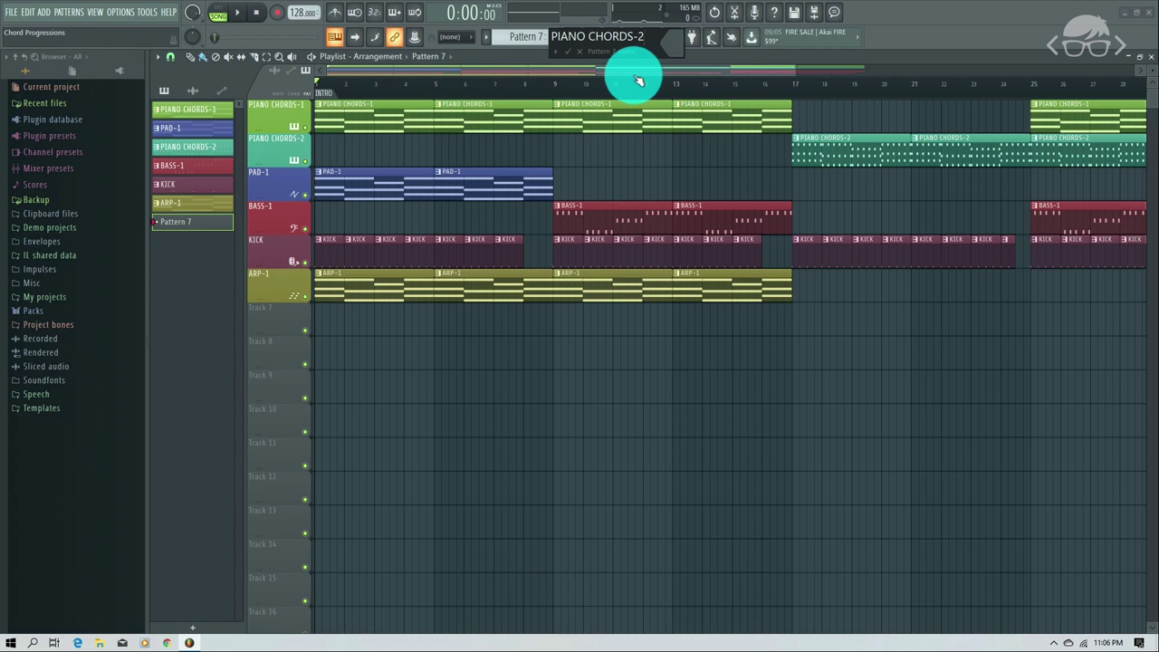
click(685, 43)
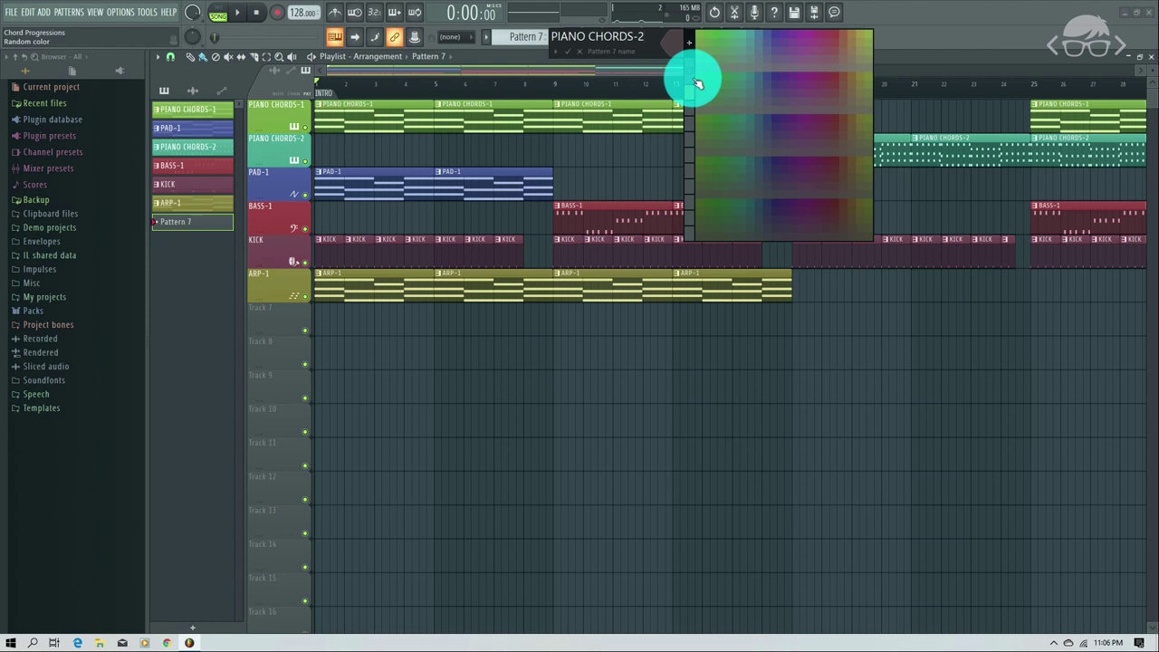
click(715, 180)
key(Return)
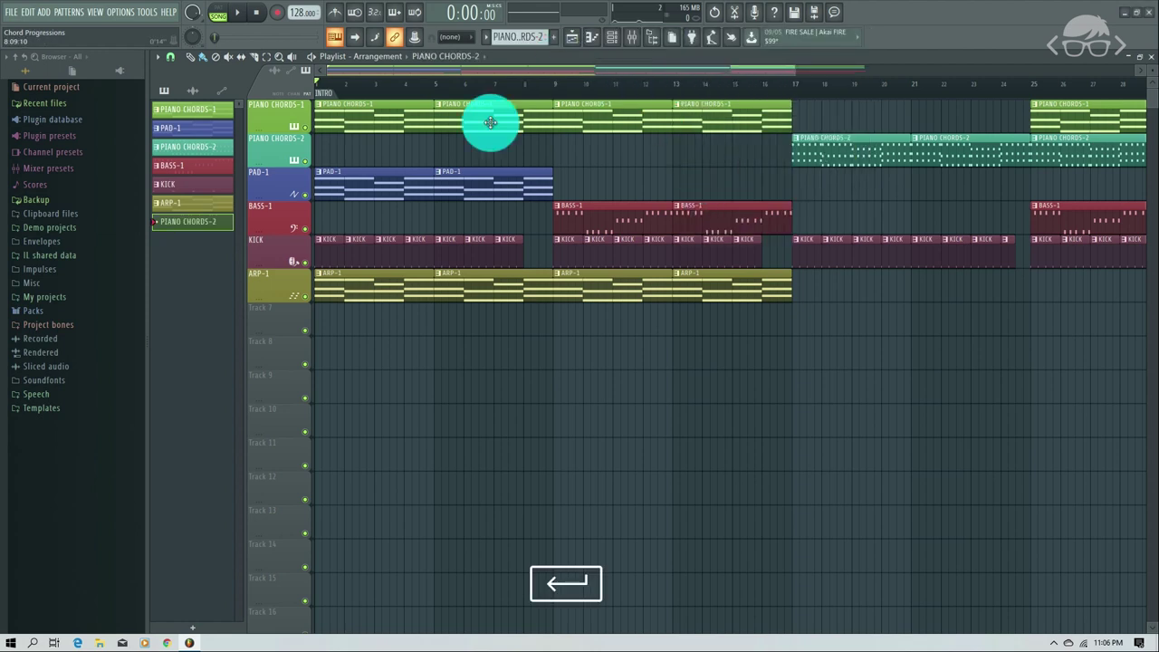
- Paste the copied chord notes into the PIANO channel's piano roll in the new PIANO CHORDS-2 pattern
click(611, 37)
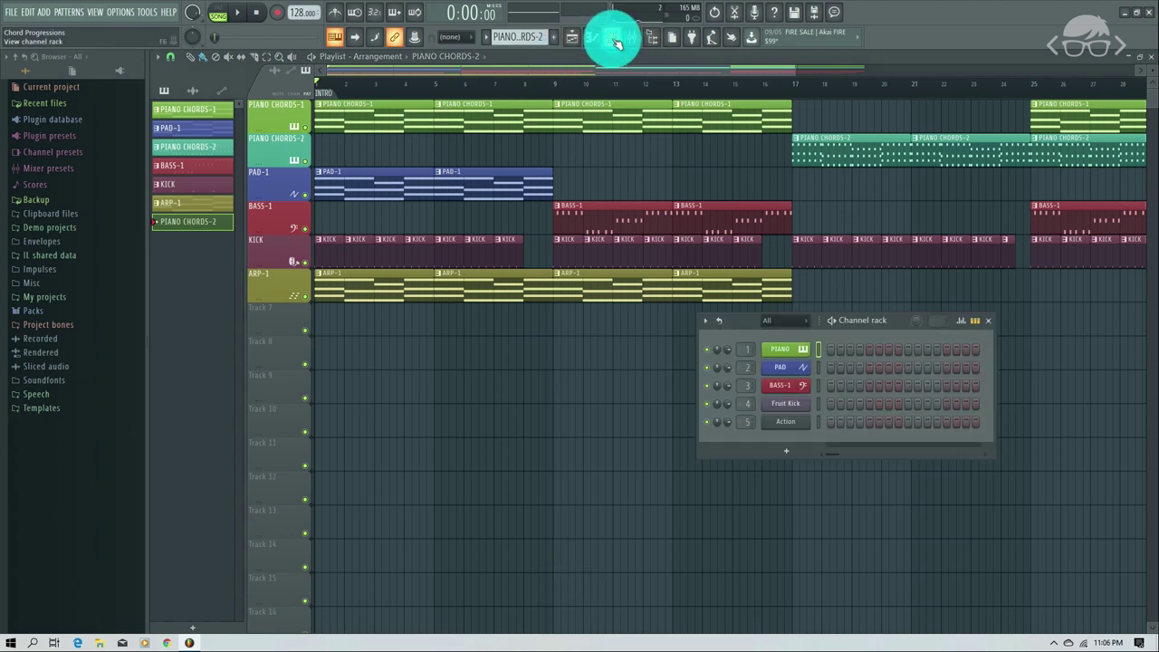
right_click(792, 350)
click(864, 354)
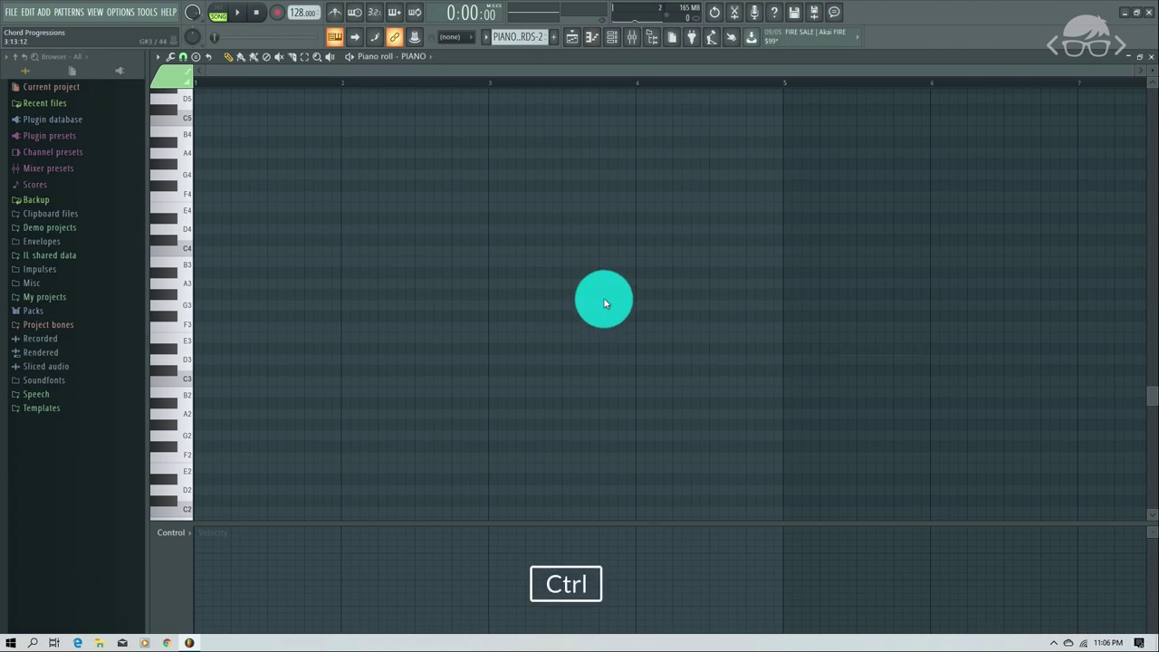
key(ctrl+v)
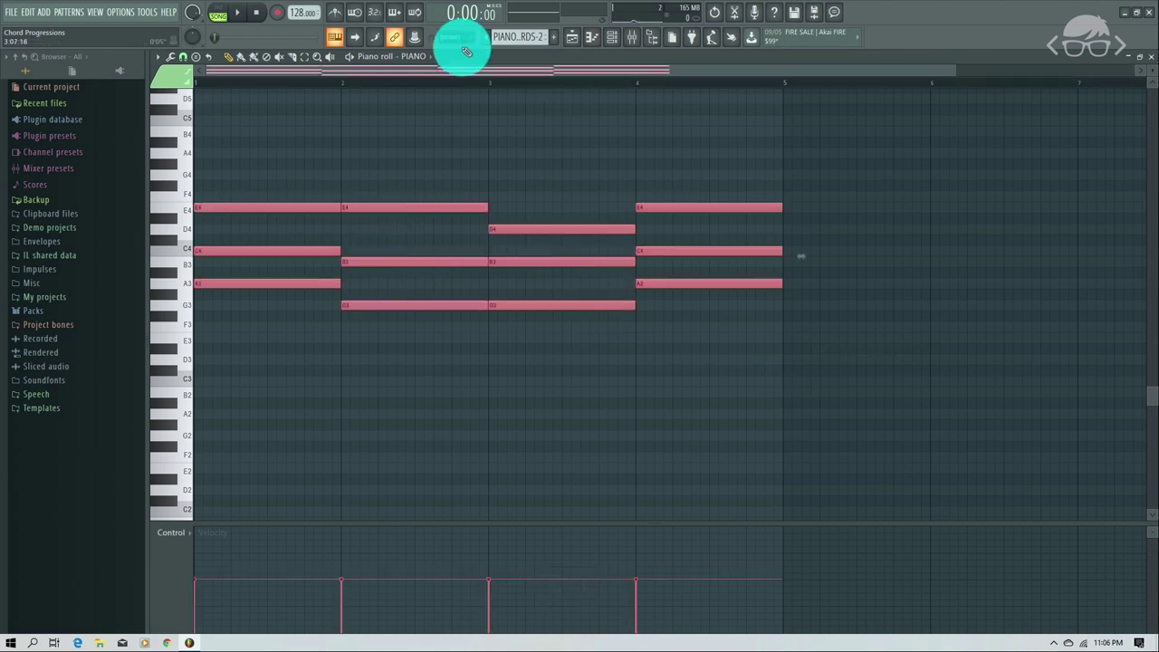
- Play the pasted chords in pattern mode with the metronome on, and shorten all the chord notes to three steps
click(222, 11)
click(335, 13)
key(space)
key(space)
drag(339, 284, 227, 284)
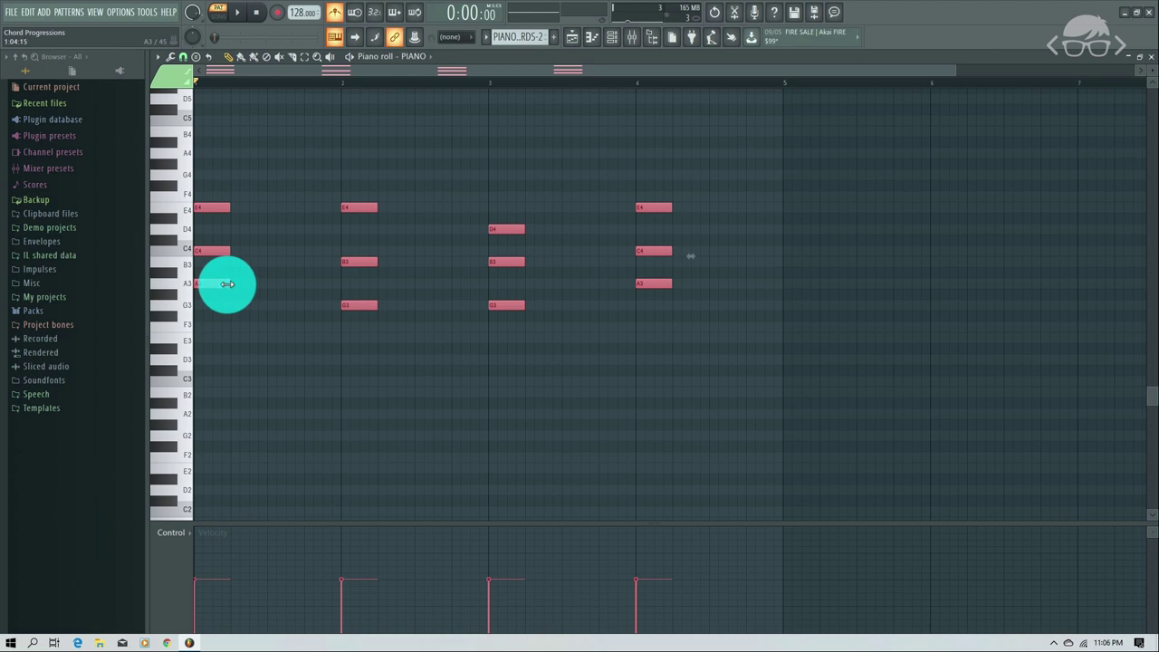
click(225, 284)
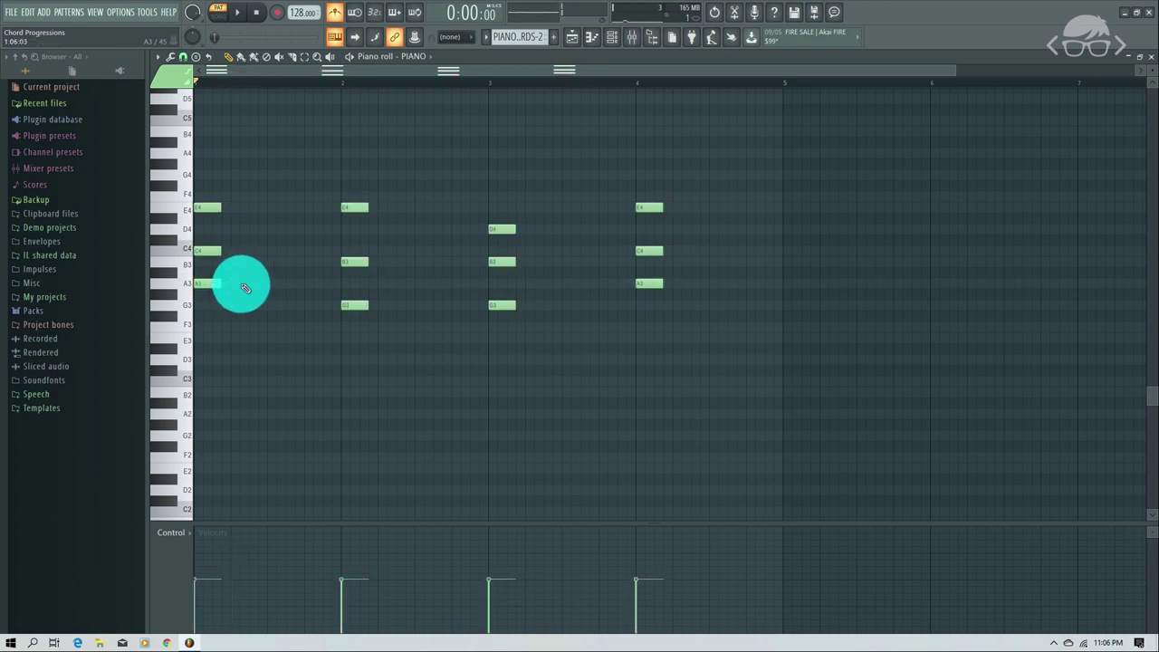
- Undo the latest trial note edits in the piano roll and shorten all the chord notes to two steps
key(ctrl+z)
key(ctrl+z)
key(ctrl+z)
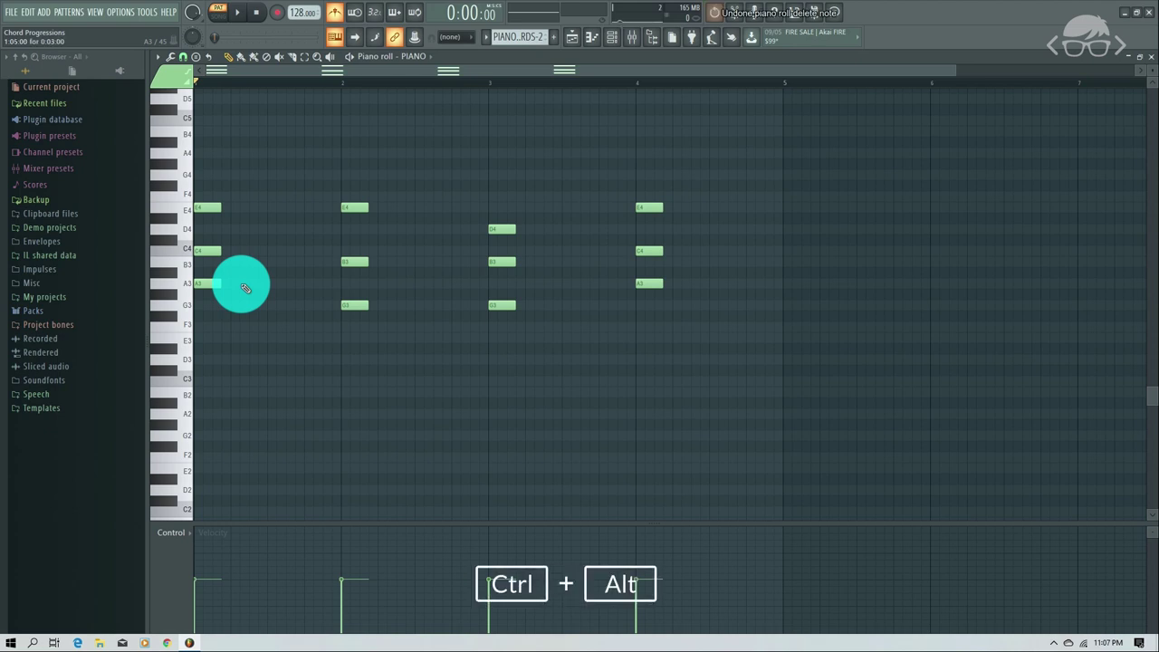
key(ctrl+alt+z)
key(ctrl+alt+z)
key(ctrl+alt+z)
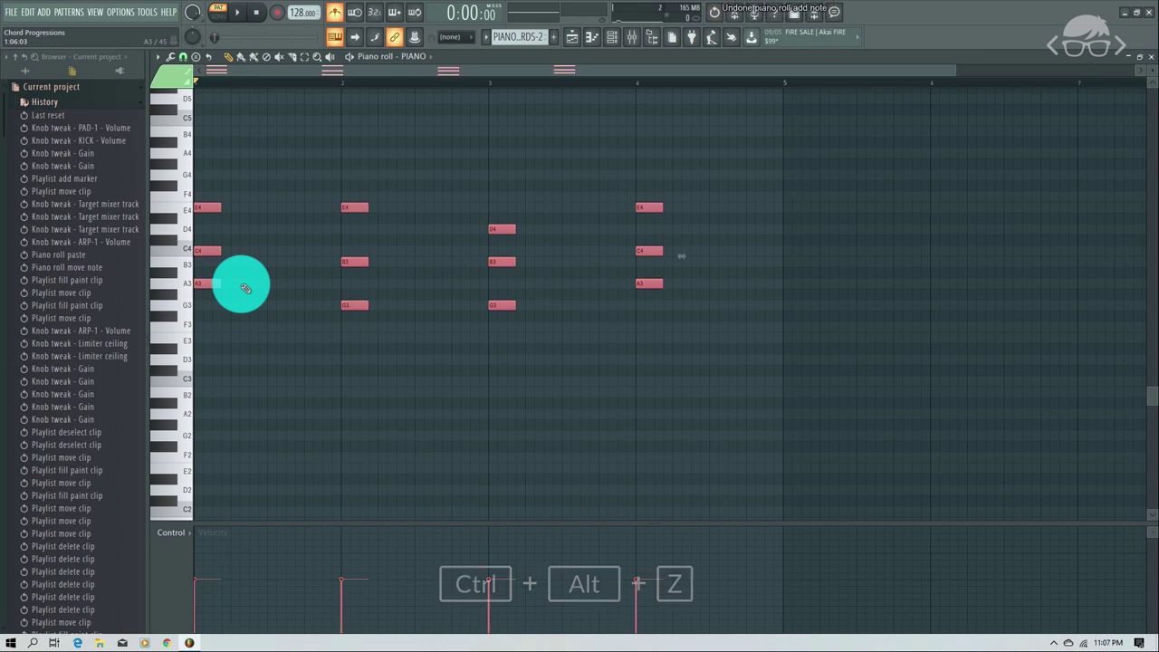
drag(245, 288, 209, 286)
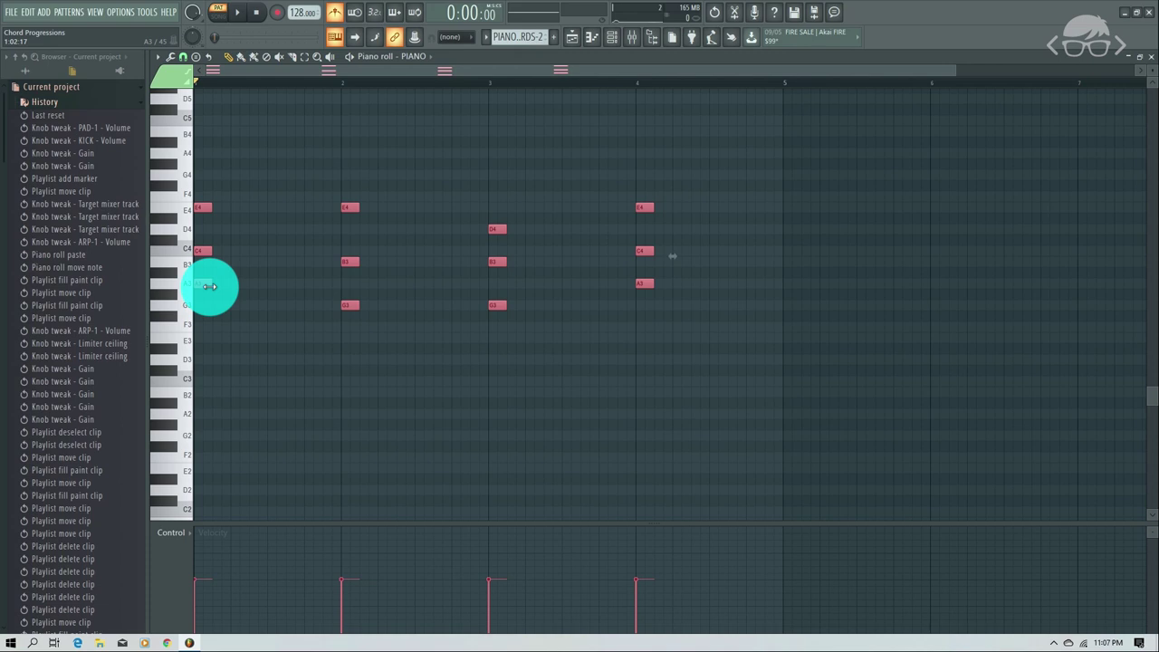
- Repeat the chords within each bar at steps 7, 11 and 14, and lengthen the last repeats to the bar's end
click(206, 206)
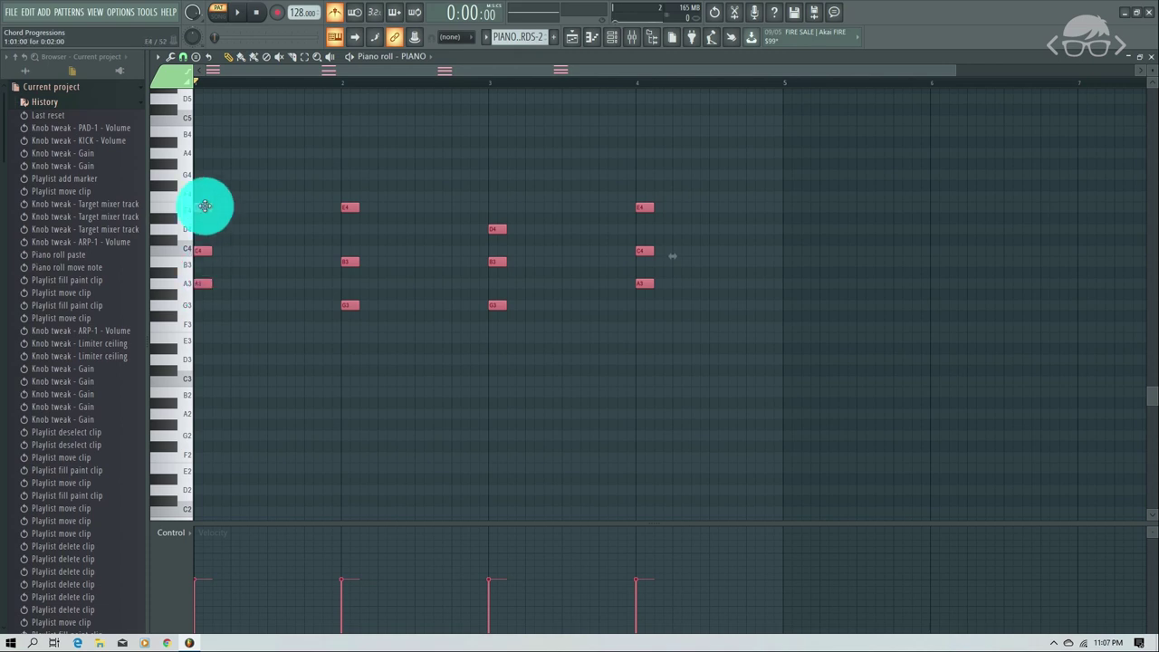
drag(204, 206, 255, 206)
key(space)
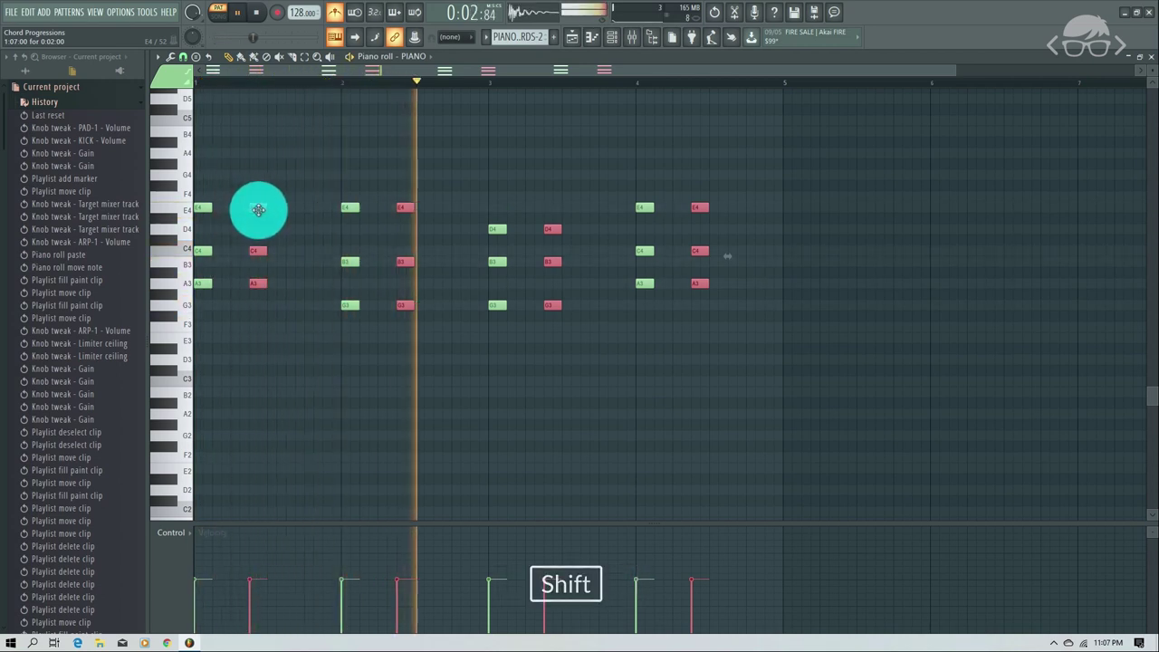
drag(260, 207, 329, 206)
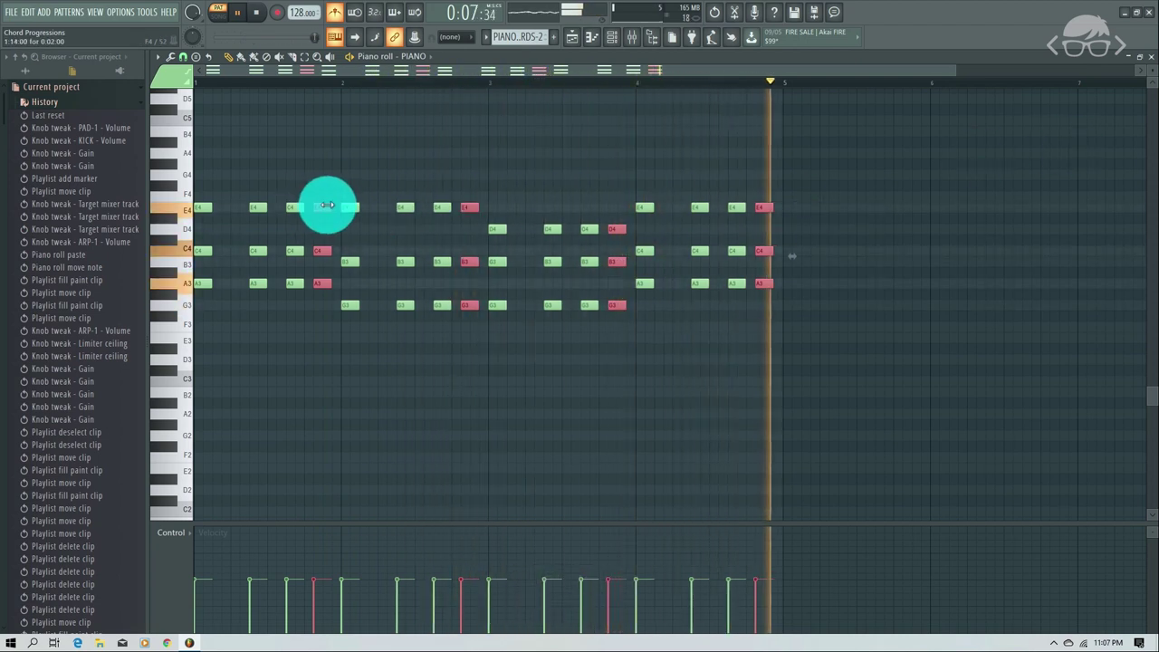
drag(332, 206, 336, 208)
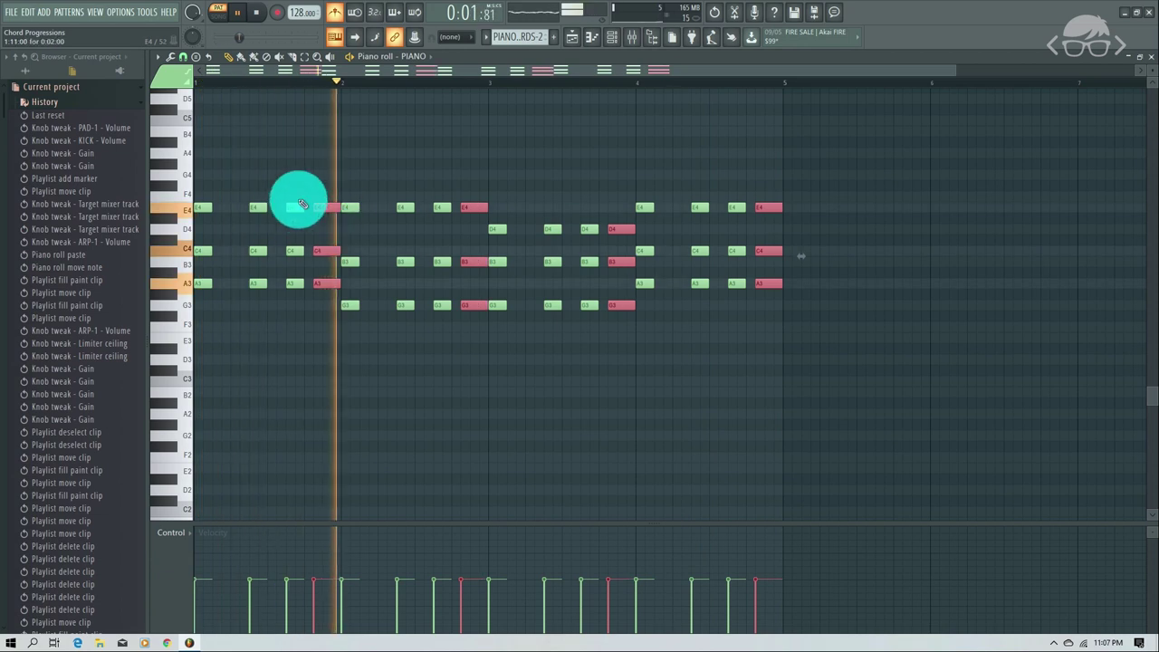
key(space)
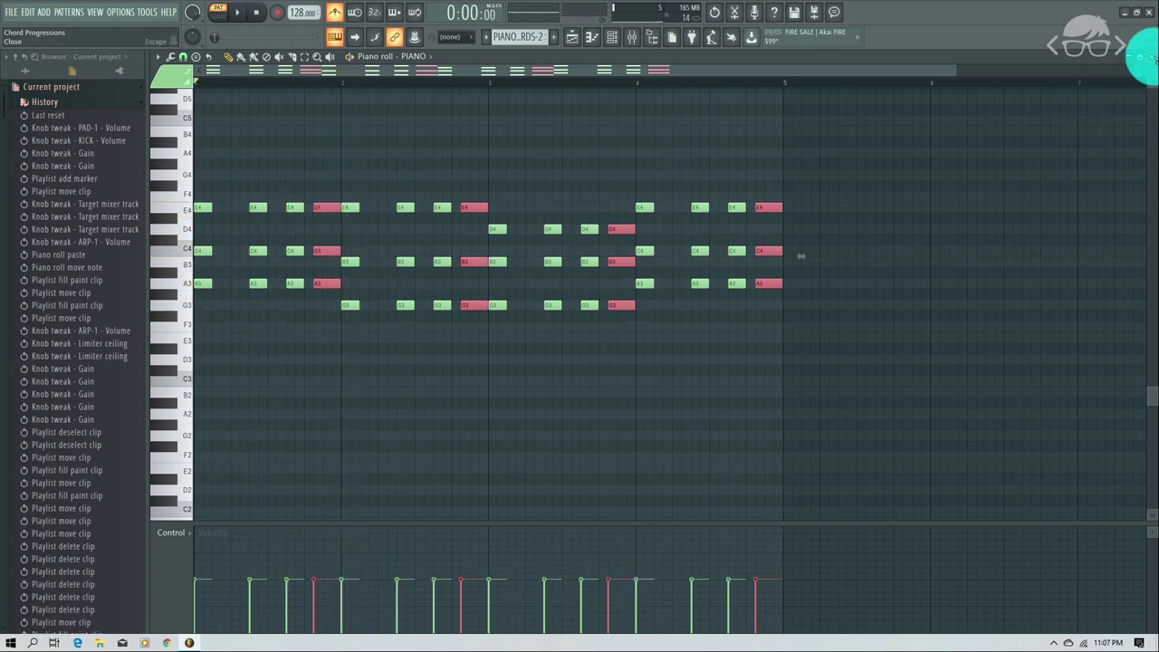
- Return to the playlist and rename the new rhythmic chord pattern PIANO CHORDS-3
click(1150, 56)
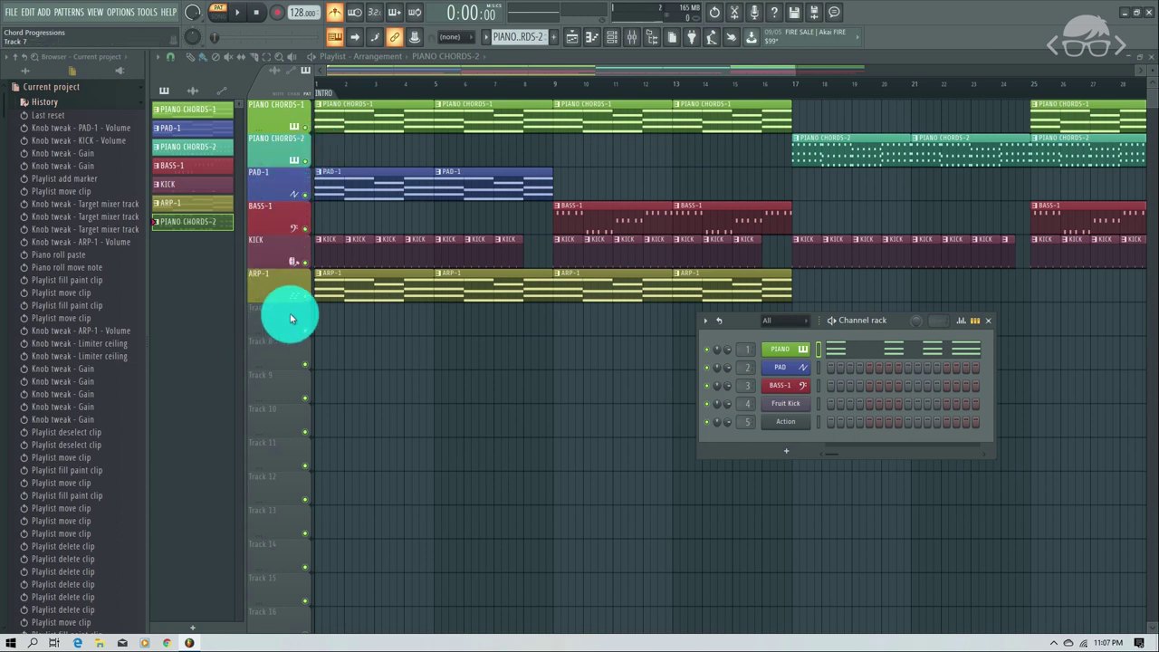
click(319, 315)
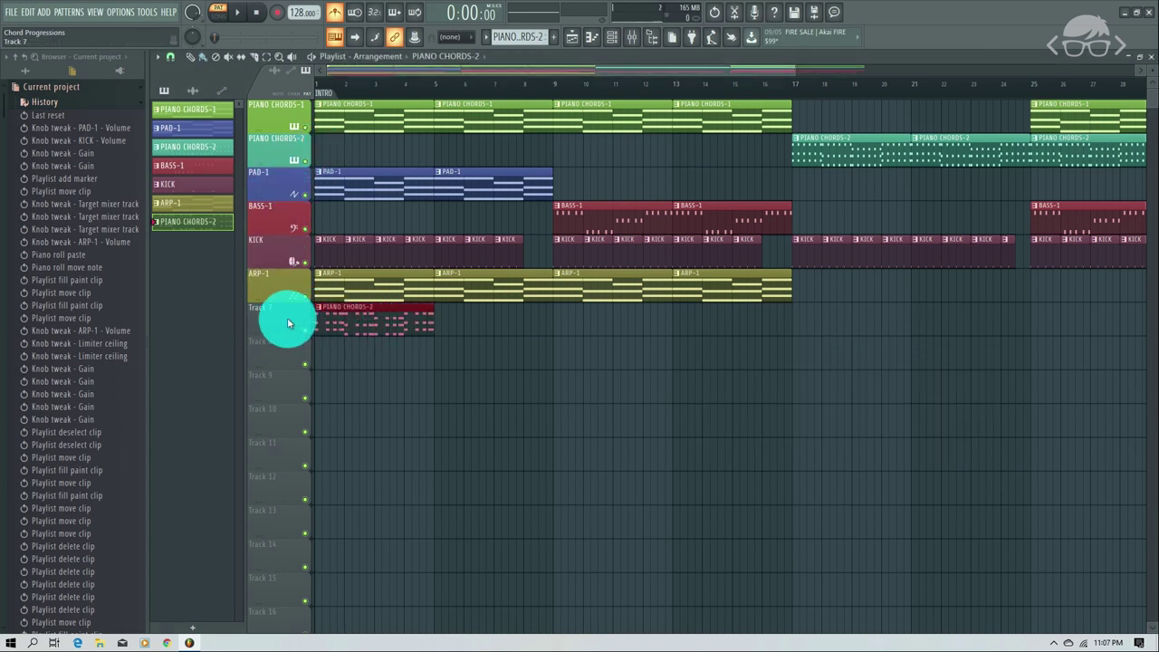
right_click(342, 317)
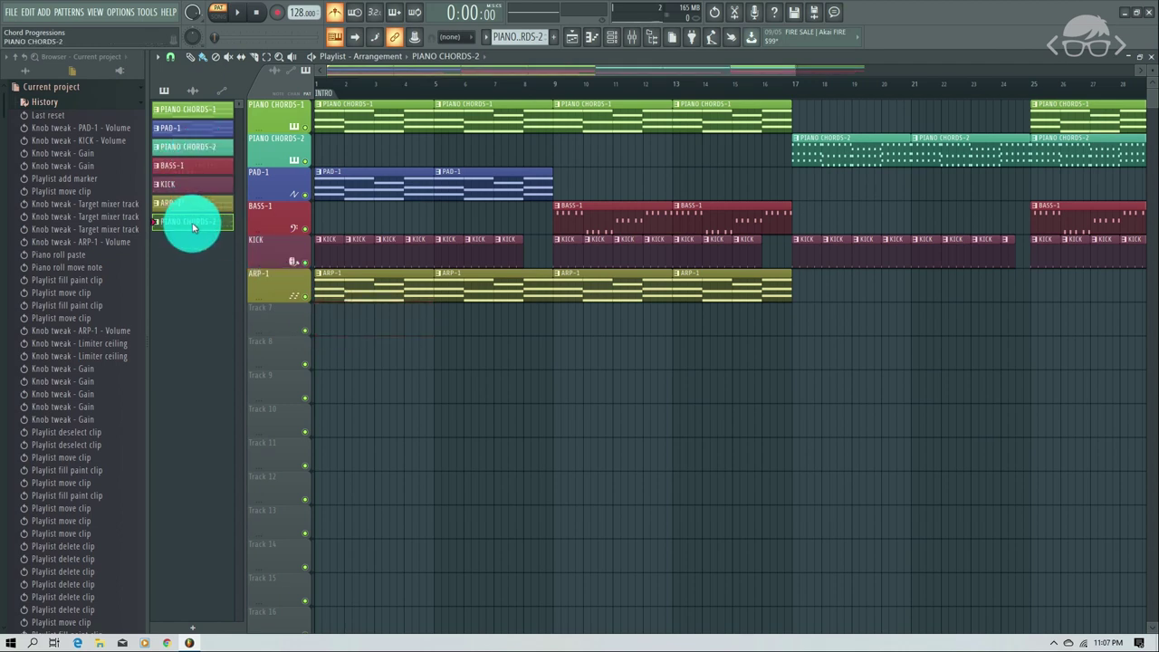
click(514, 37)
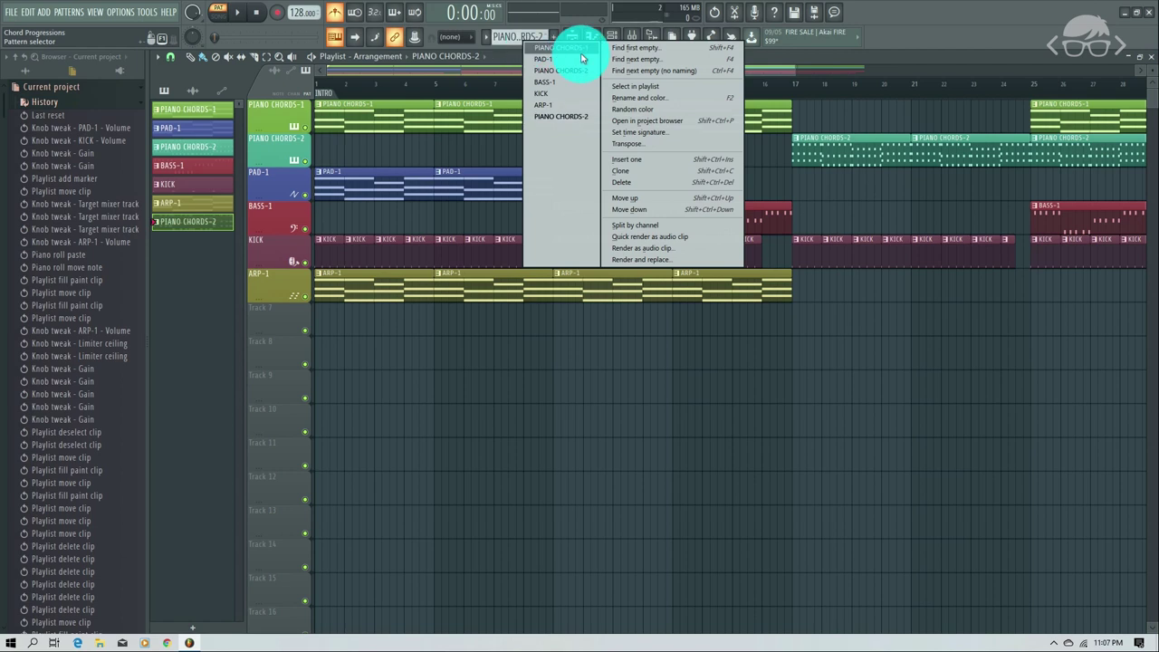
click(661, 99)
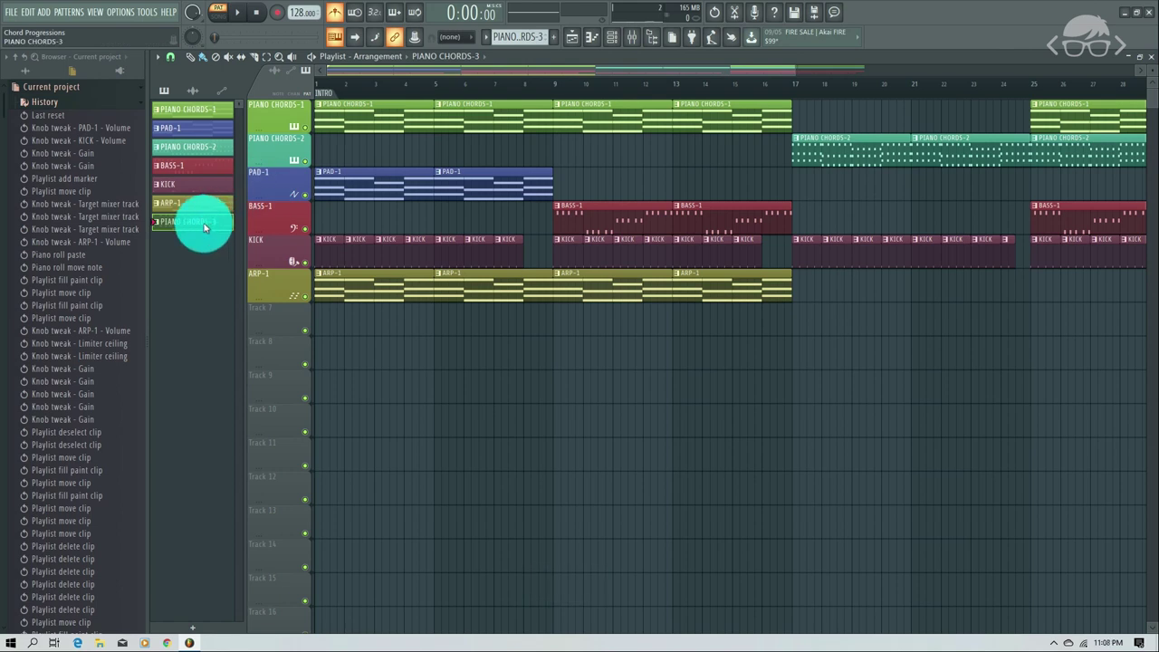
- Place the PIANO CHORDS-3 pattern at the start of Track 7 and enter PIANO CHORDS-3 as the track's name
drag(210, 235, 277, 316)
right_click(277, 308)
click(321, 317)
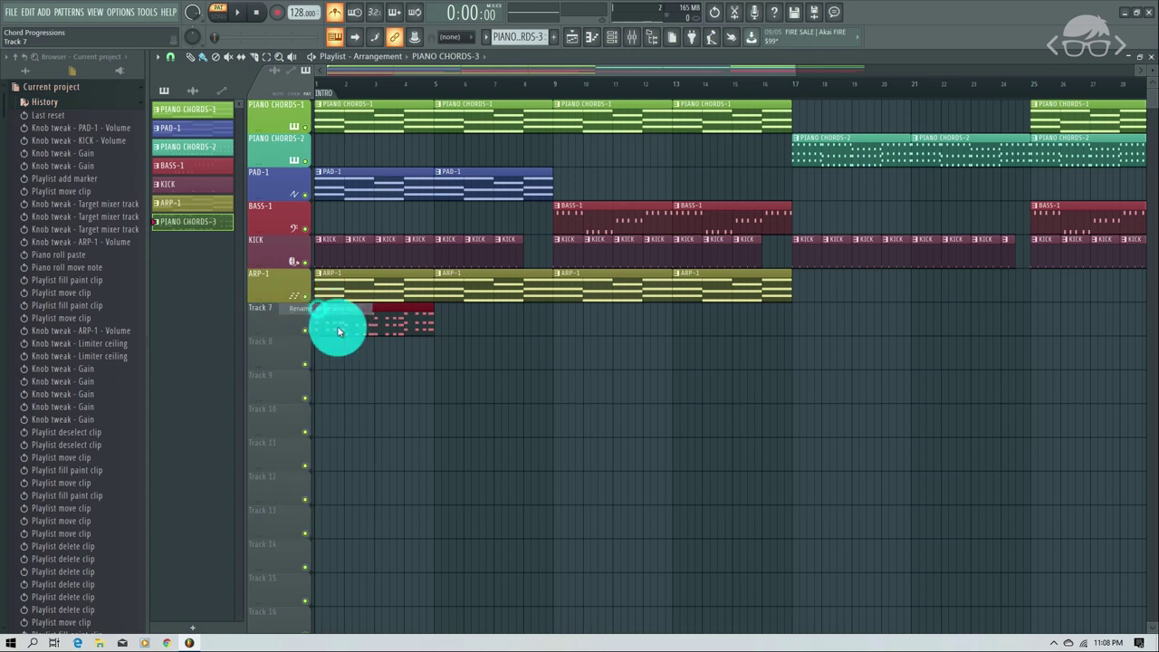
key(Caps_Lock)
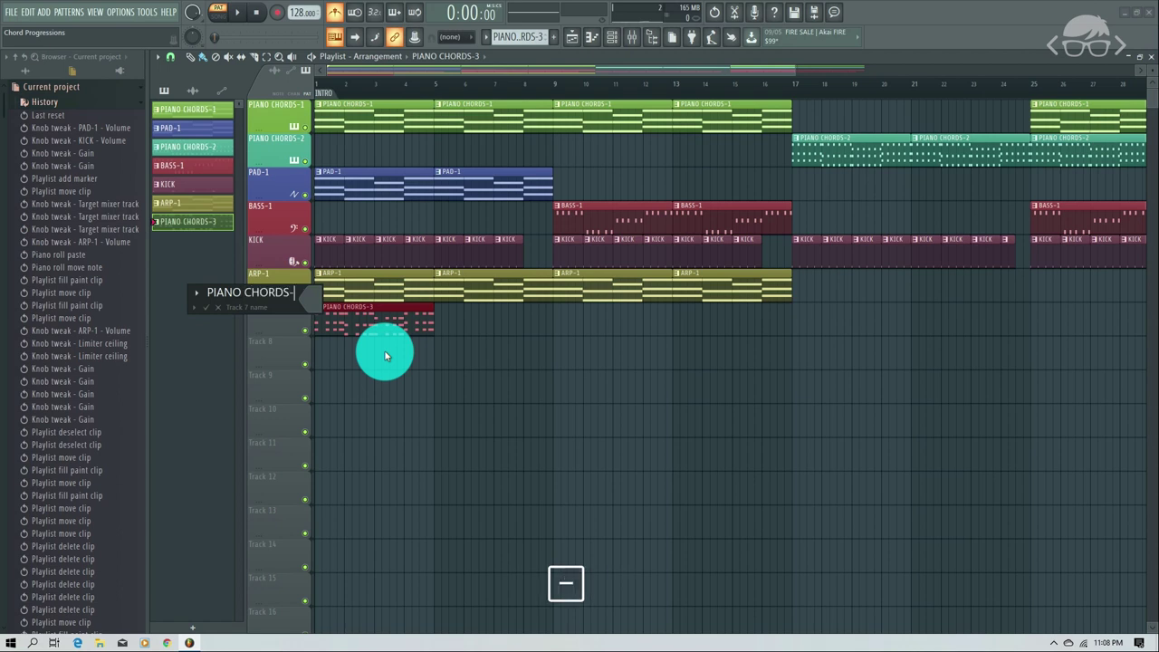
text(PIANO CHORDS-3)
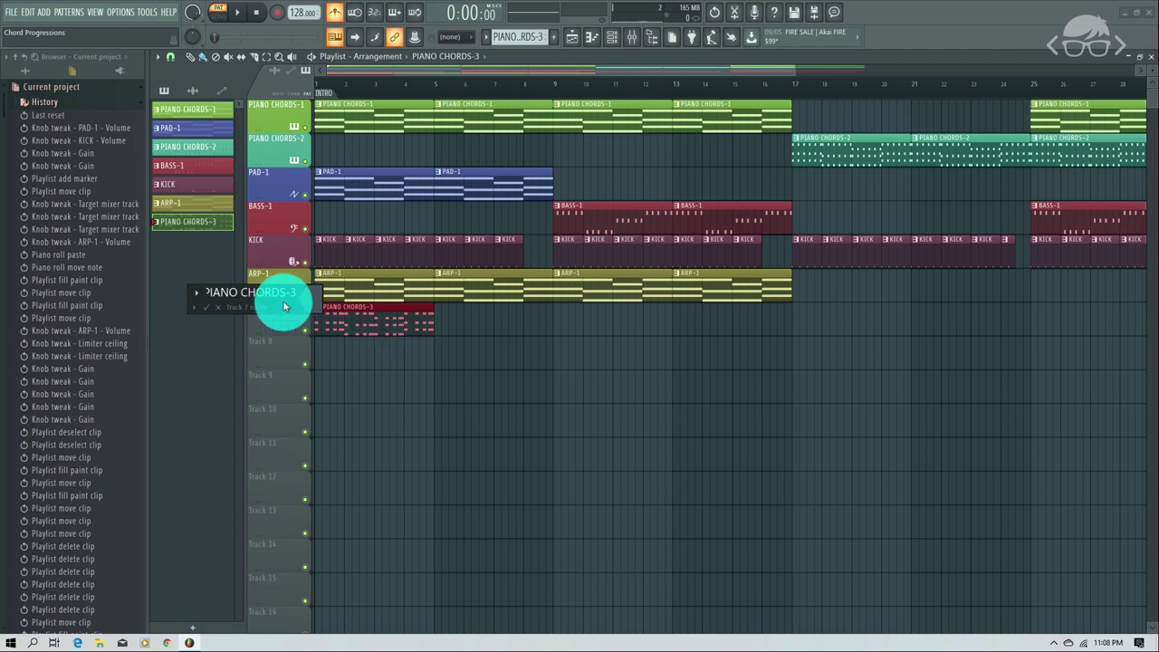
- Give the PIANO CHORDS-3 track the piano keyboard icon and a dark green colour
click(196, 292)
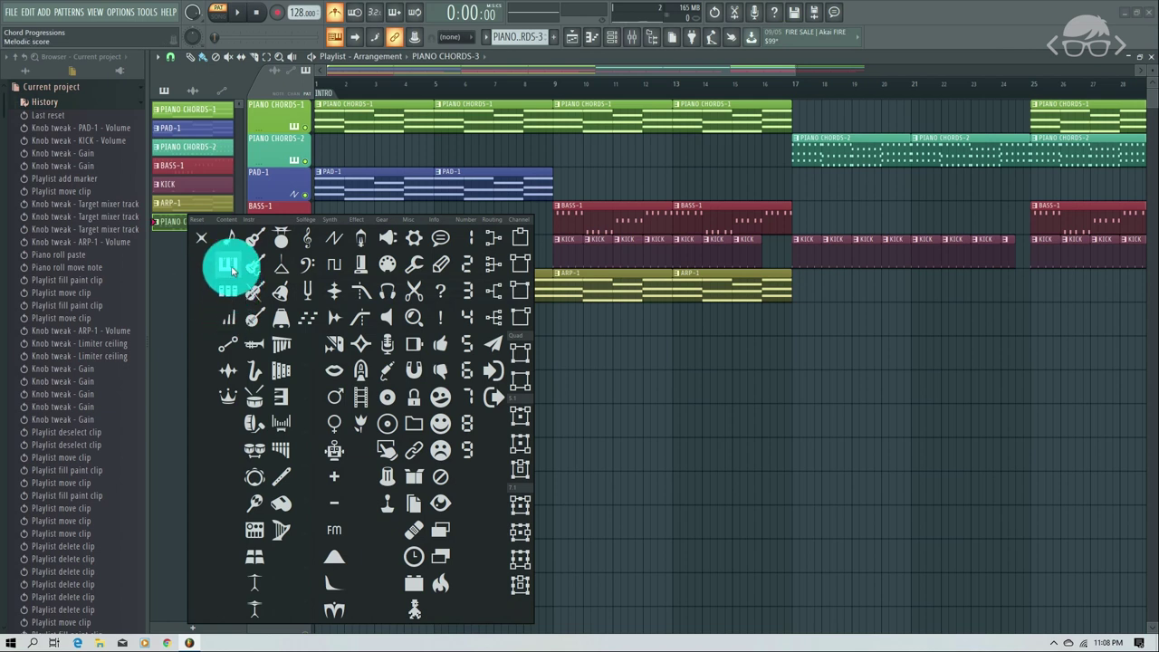
click(228, 263)
click(310, 307)
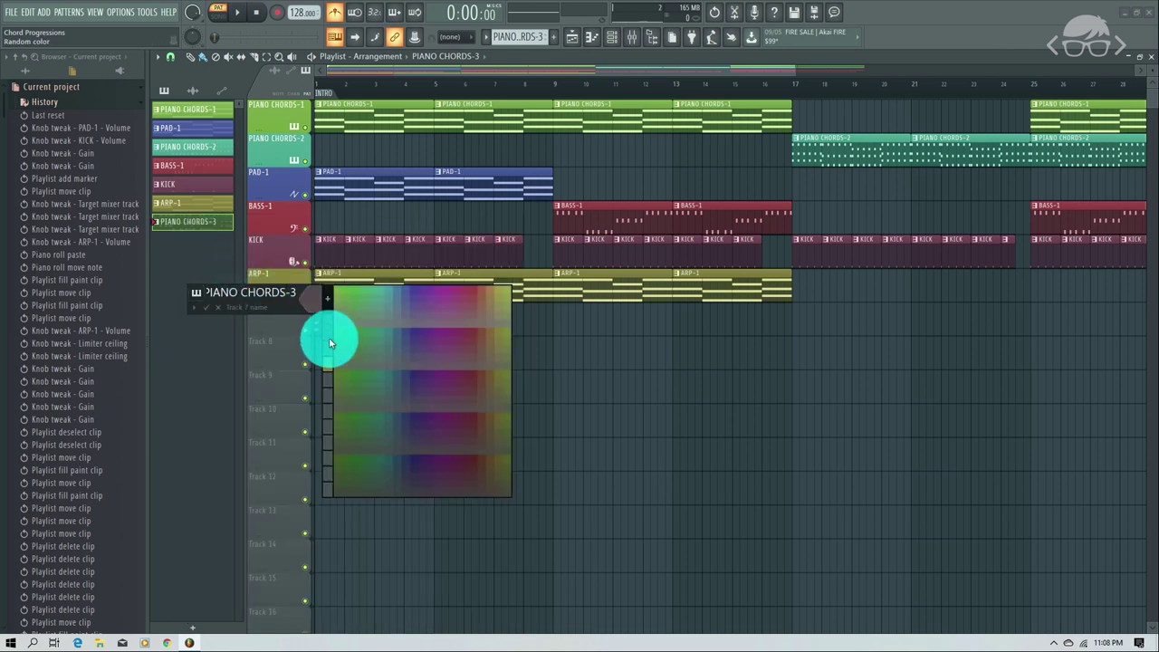
click(329, 353)
key(Return)
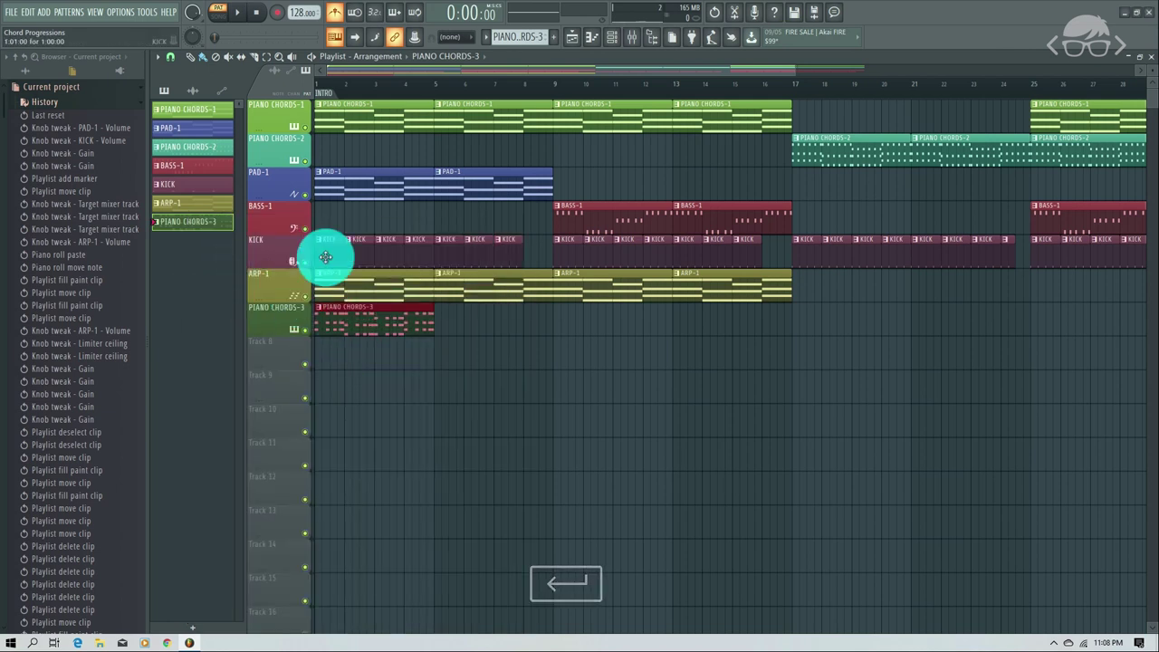
- Delete the first two PIANO CHORDS-1 clips and add a second PIANO CHORDS-3 clip at bar 5
right_click(413, 116)
right_click(460, 116)
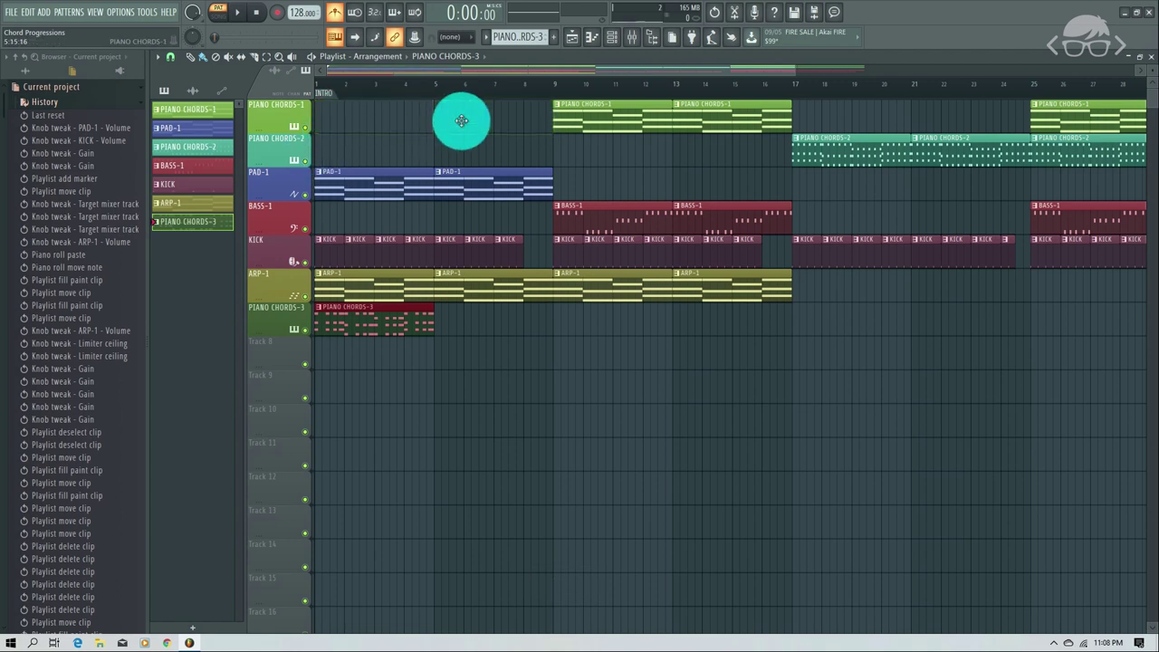
click(405, 332)
mouse_move(444, 326)
mouse_down()
mouse_move(435, 324)
mouse_move(517, 319)
mouse_up()
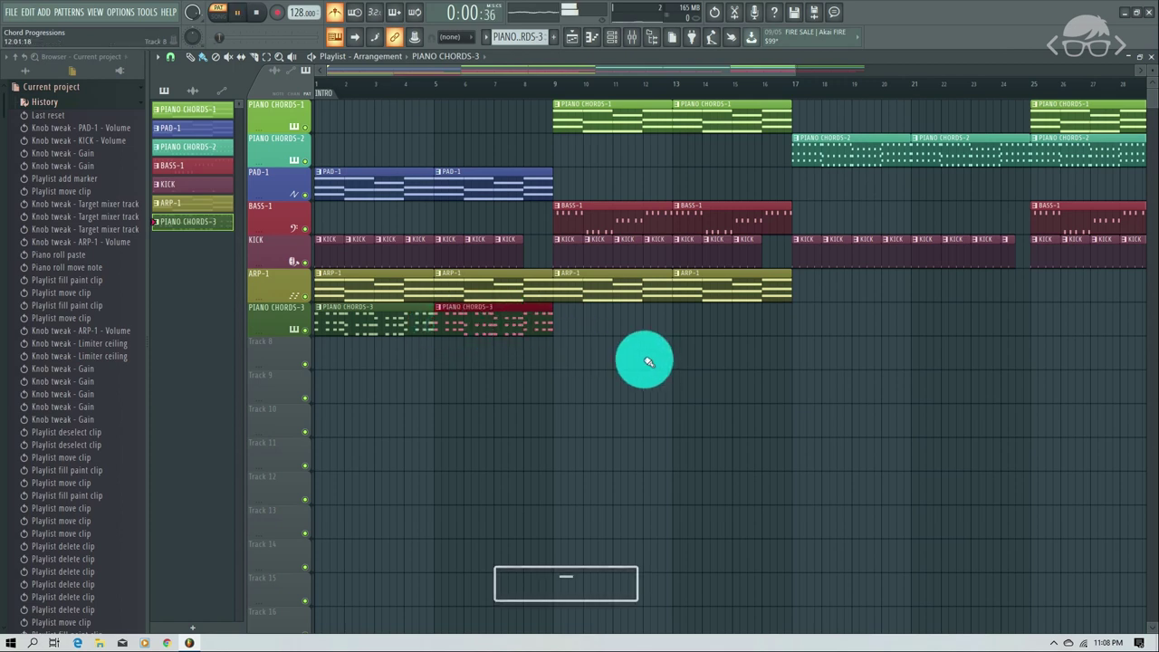
- Switch playback to song mode, turn off the metronome, and play the arrangement from the intro
key(space)
click(220, 17)
click(334, 12)
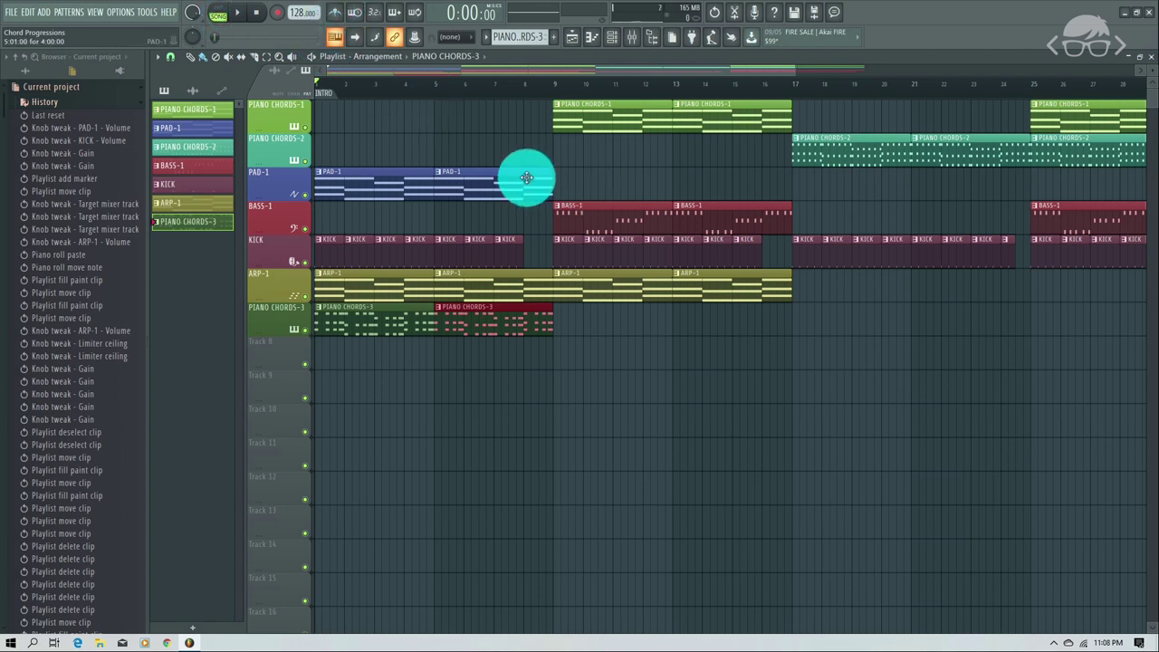
key(space)
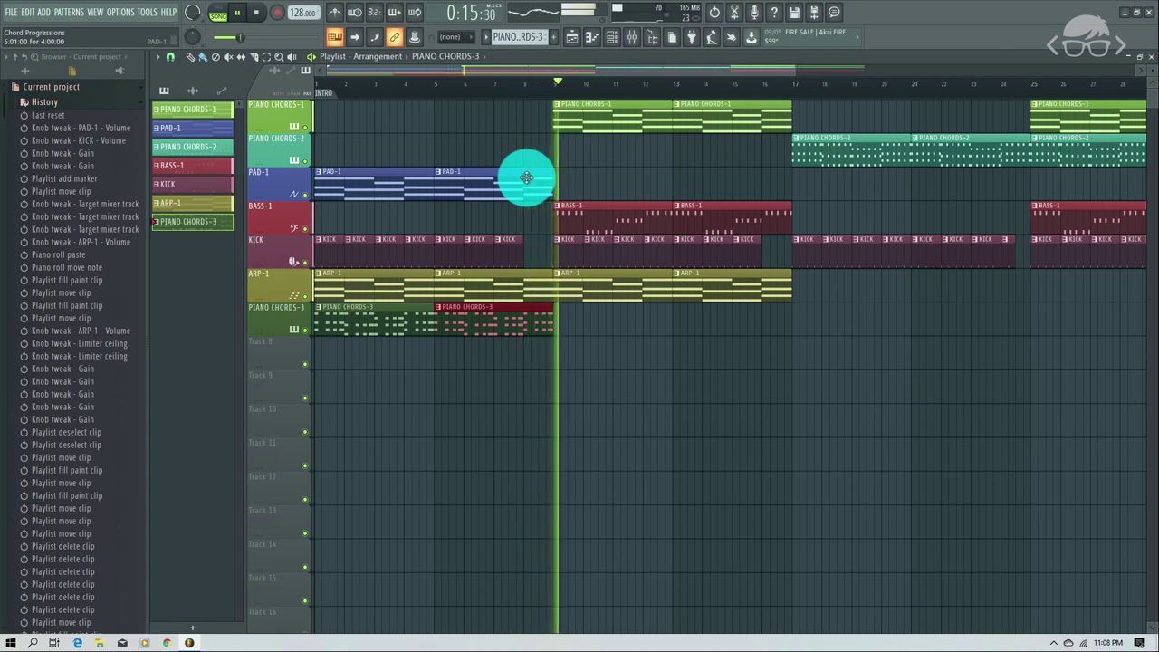
key(space)
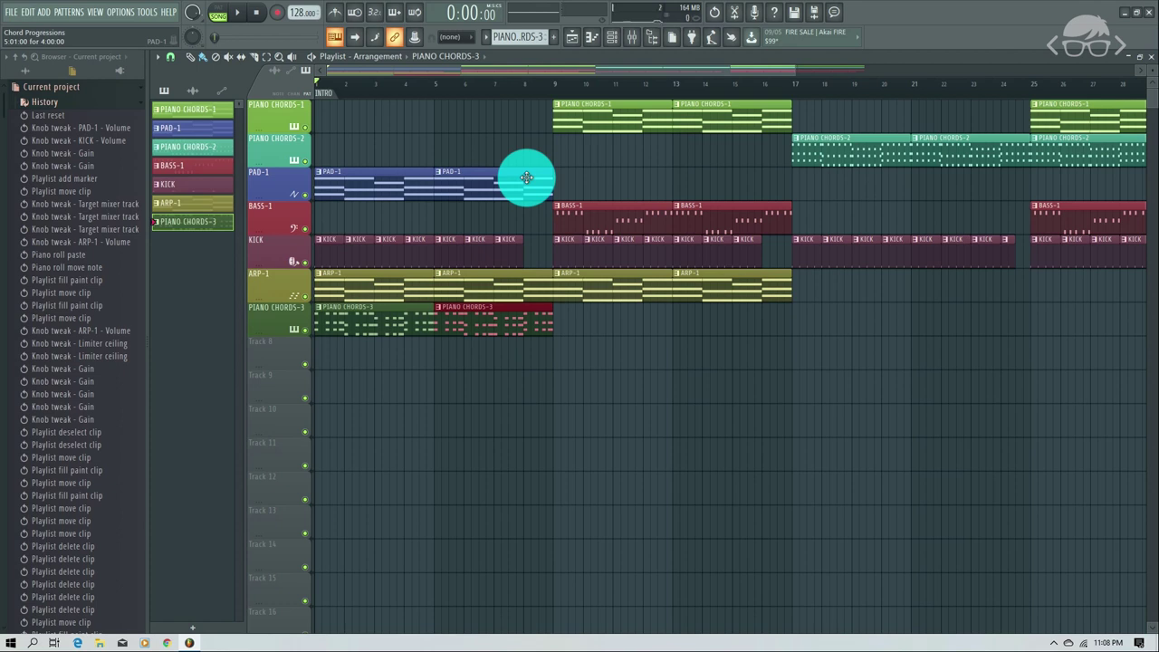
- Duplicate all the PIANO CHORDS-3 notes one octave higher in the piano roll and play the layered chords
double_click(355, 329)
drag(584, 70, 355, 97)
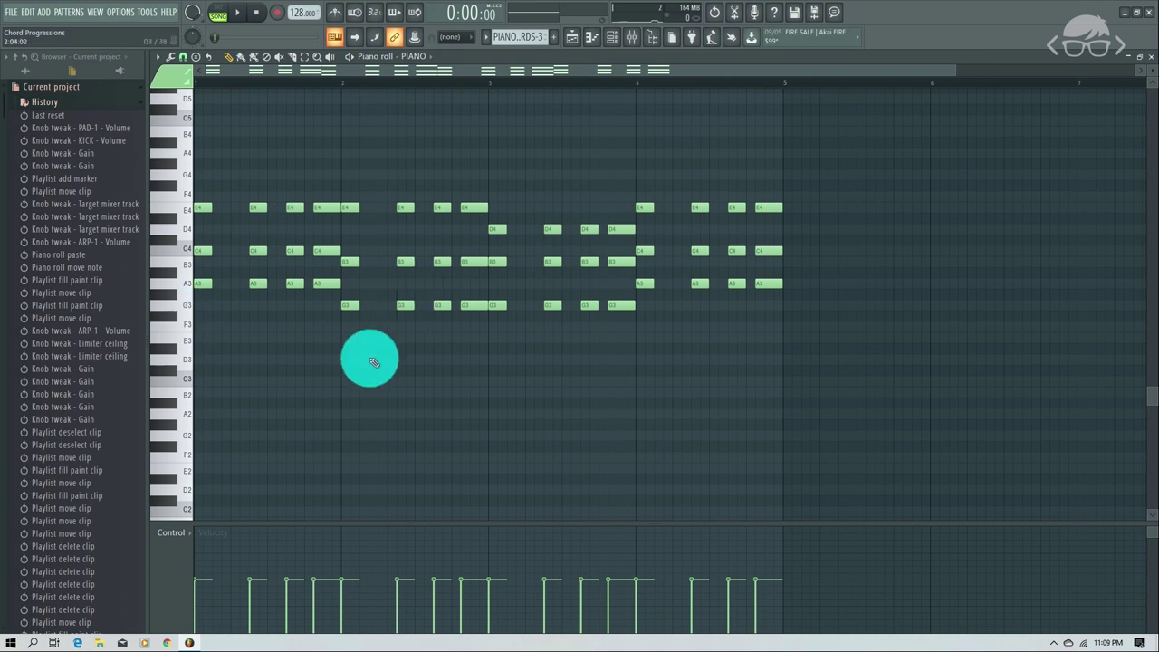
key(ctrl+a)
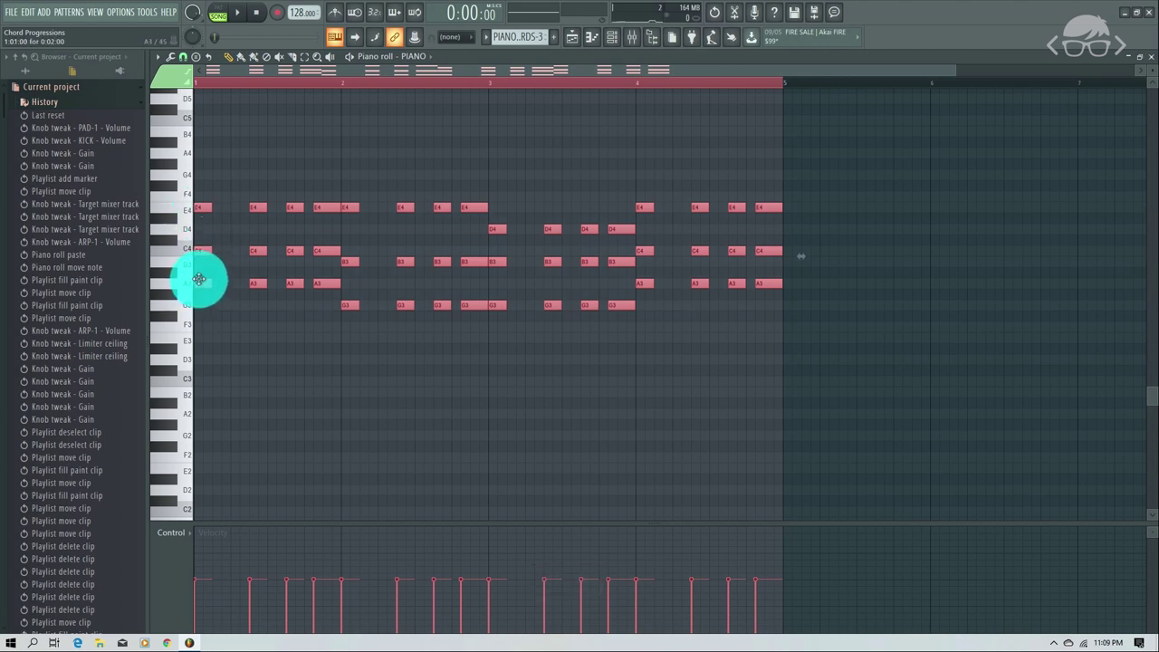
key(ctrl+z)
mouse_move(199, 279)
mouse_down()
mouse_move(222, 281)
mouse_move(226, 148)
mouse_move(194, 142)
mouse_up()
key(space)
scroll(434, 353, up, 3)
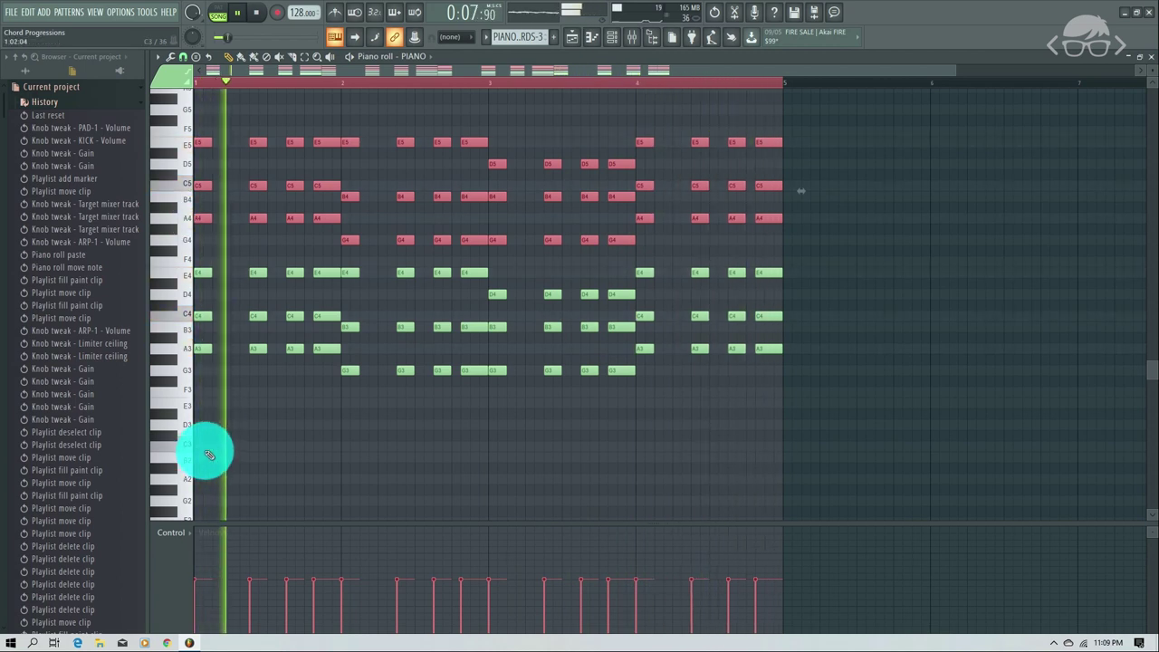
key(space)
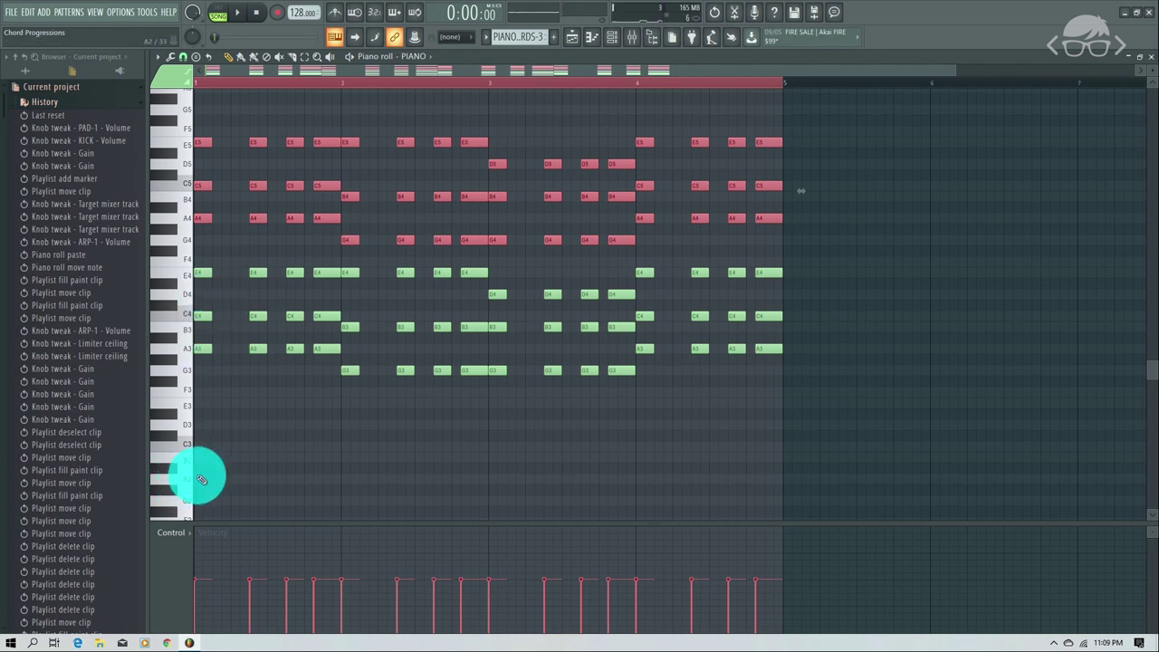
- Add a two-step A2 bass note under the first chord of bar 1 and play it
click(200, 481)
mouse_move(219, 481)
mouse_down()
mouse_move(323, 481)
mouse_move(237, 478)
mouse_up()
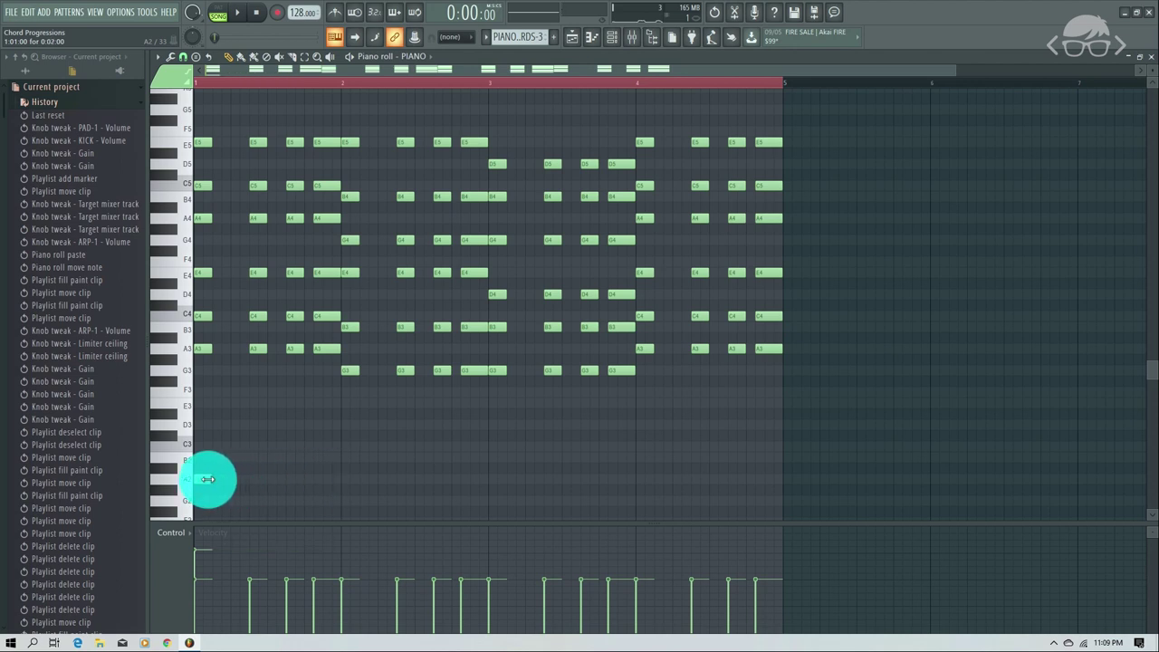
key(space)
key(space)
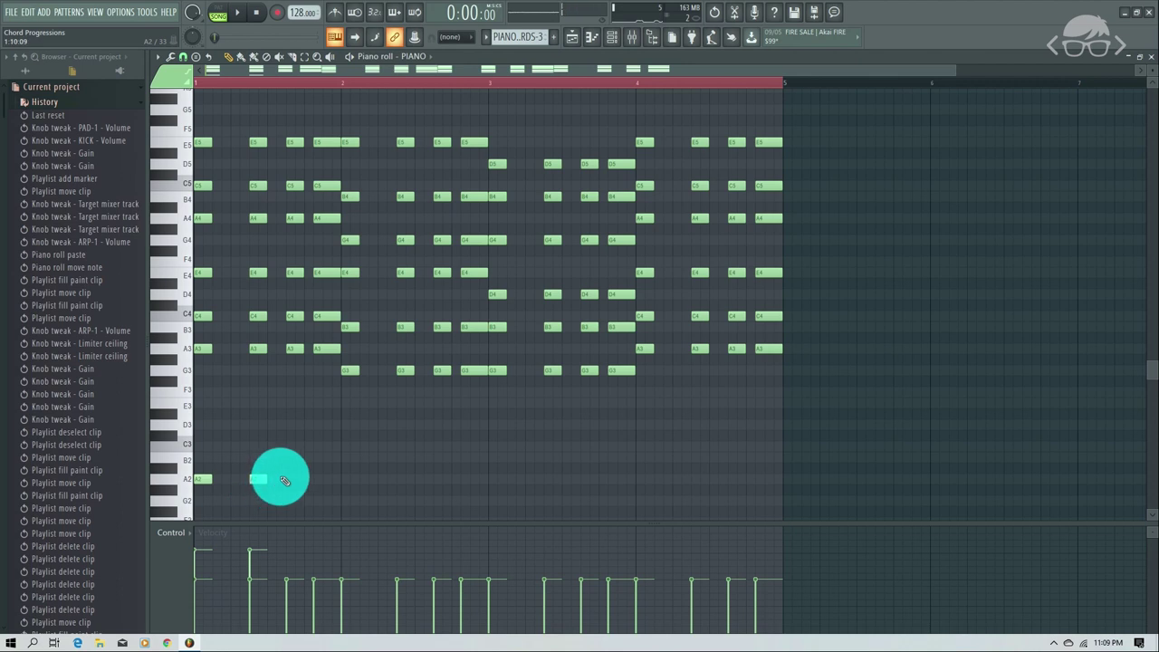
- Try repeating the A2 bass note under the other three chord hits of bar 1, and remove those repeats
click(327, 483)
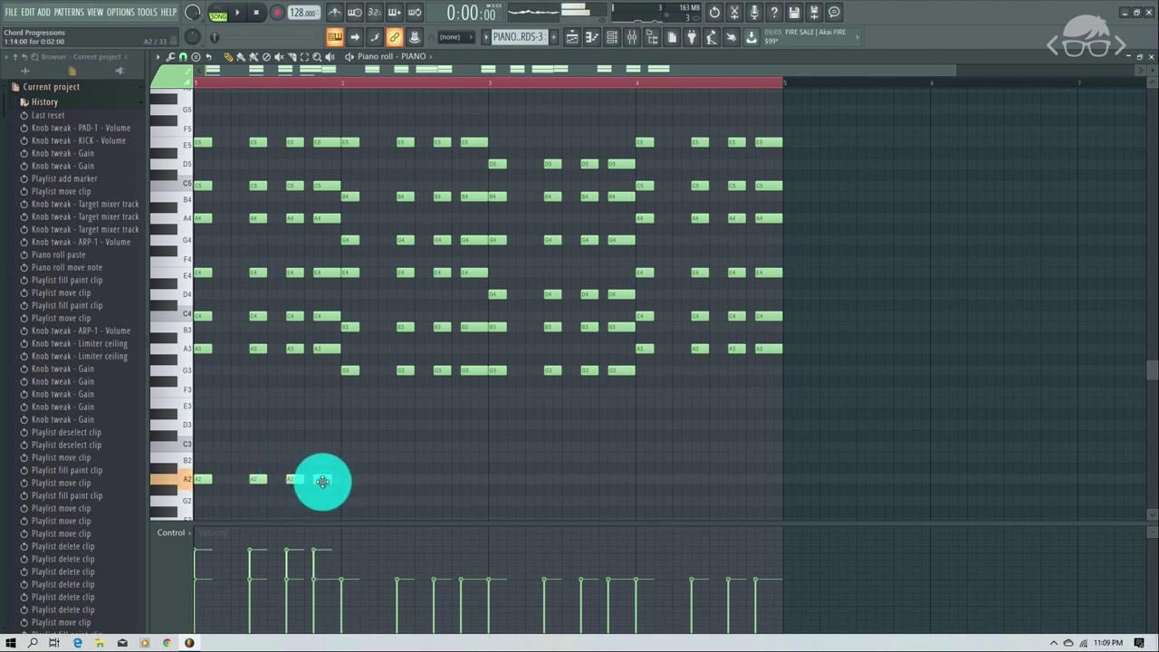
key(space)
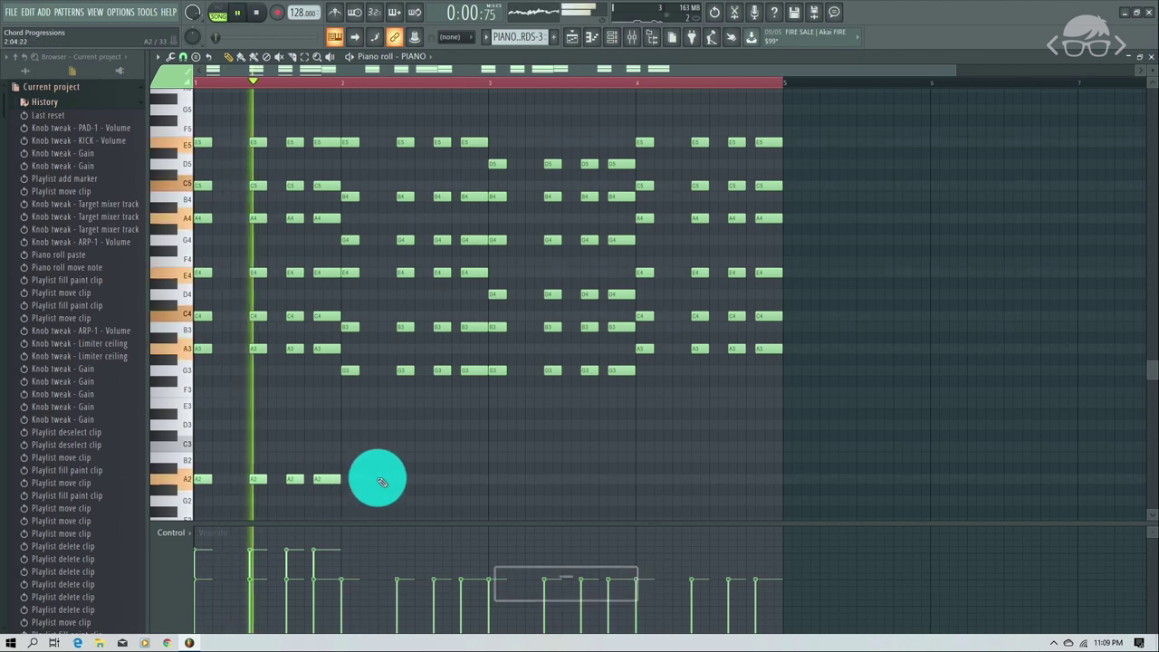
key(space)
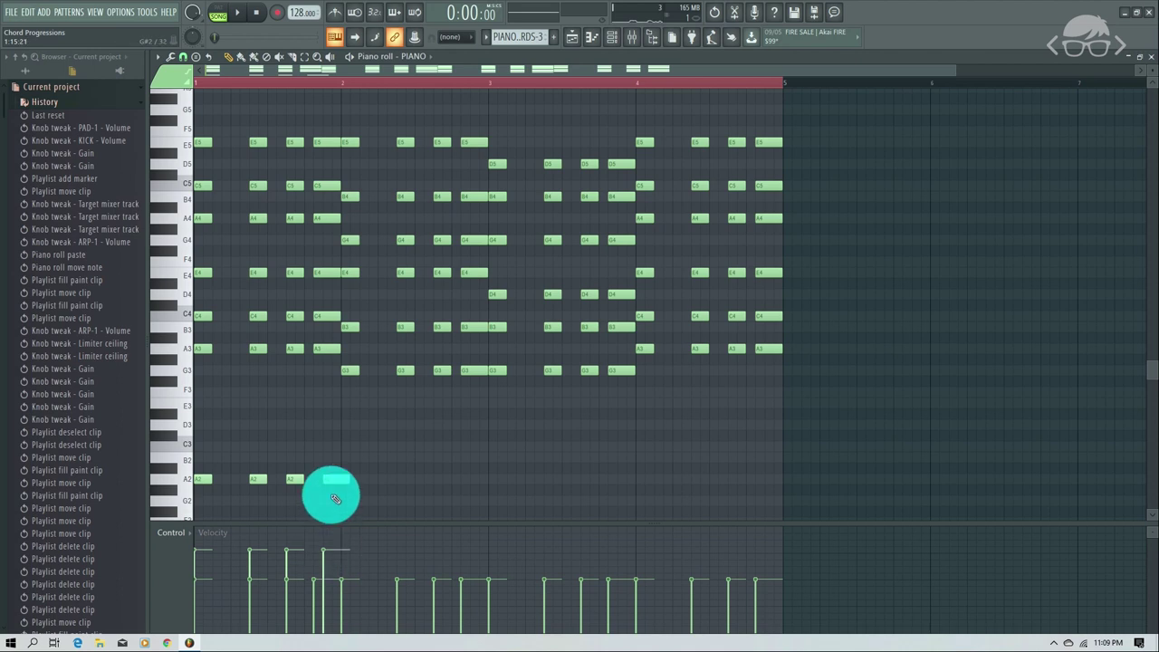
click(298, 479)
right_click(260, 482)
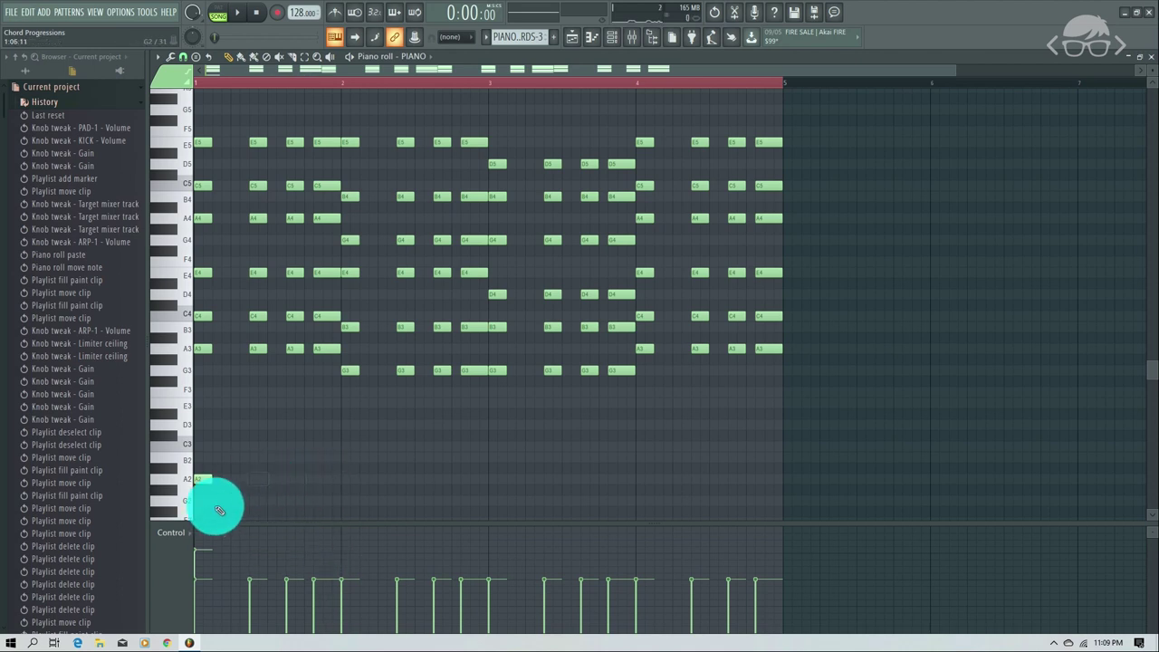
- Lower the velocity of the A2 bass note to about 74%, playing the first chord between adjustments
key(space)
key(space)
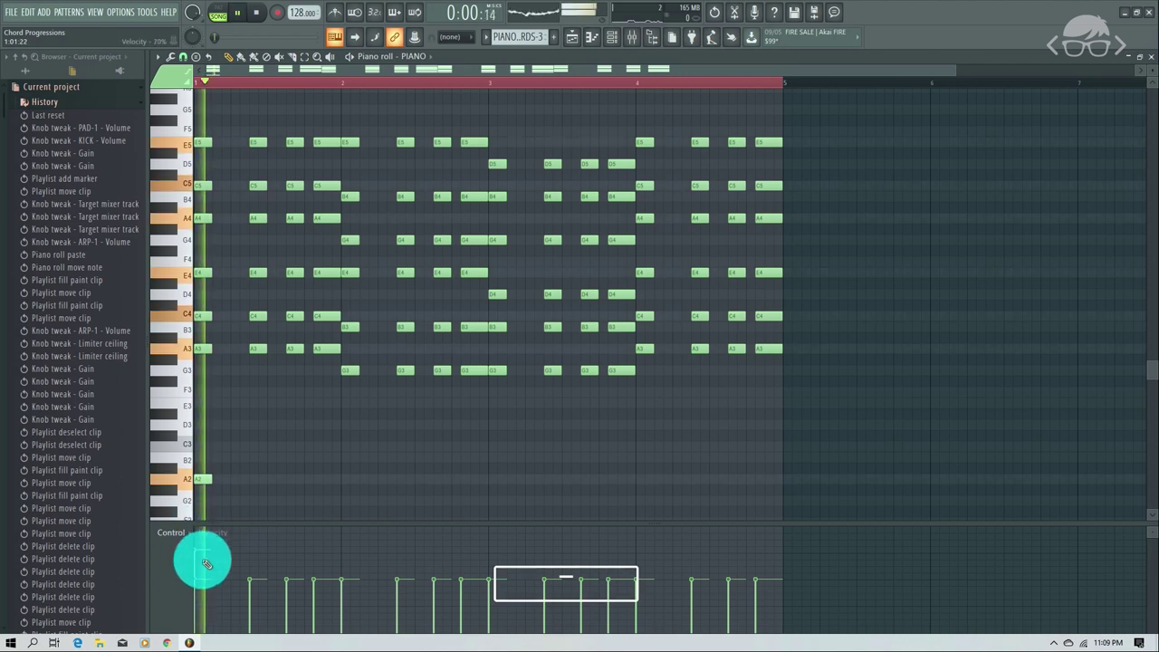
drag(196, 550, 195, 584)
key(space)
key(space)
key(space)
key(space)
key(space)
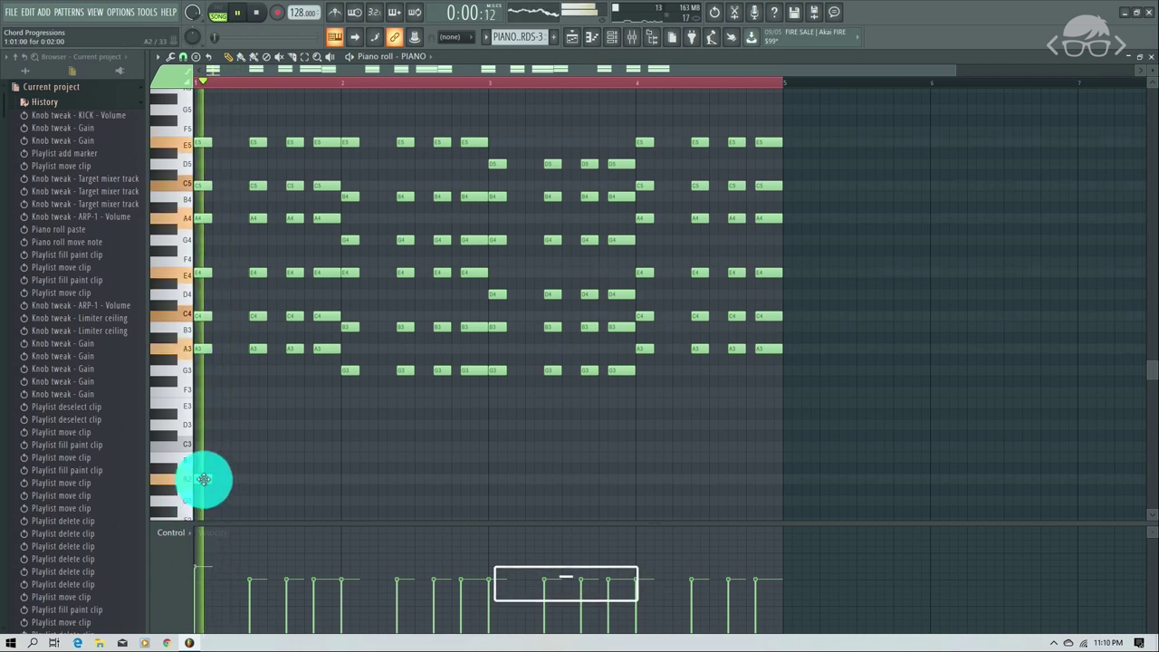
key(space)
drag(200, 572, 202, 556)
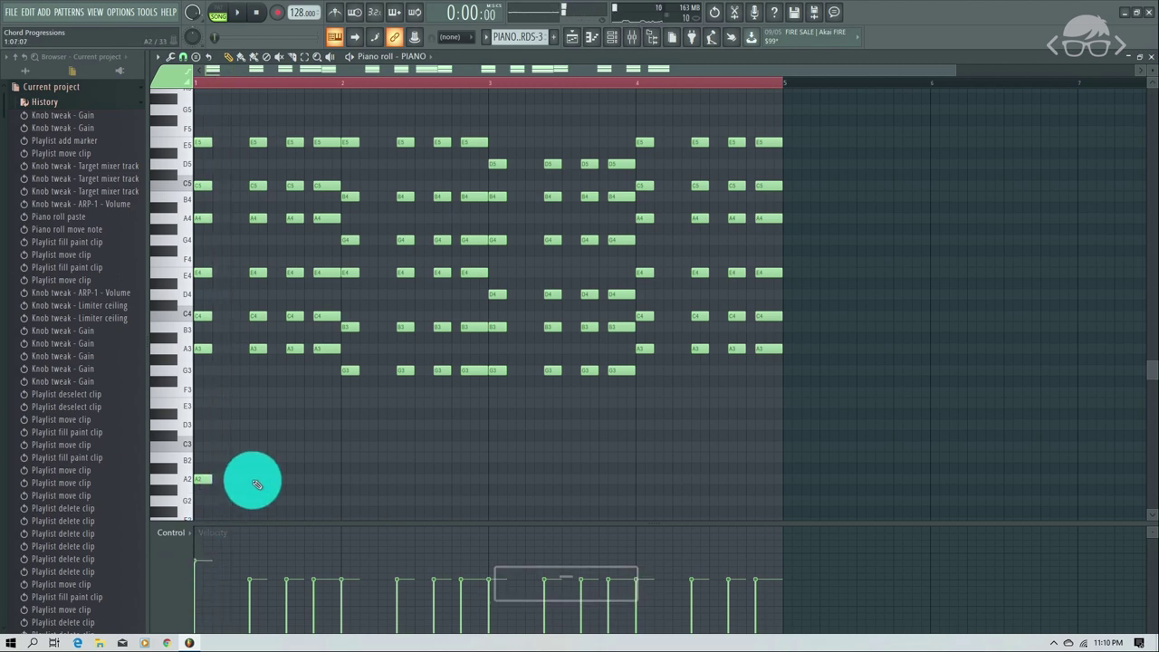
key(space)
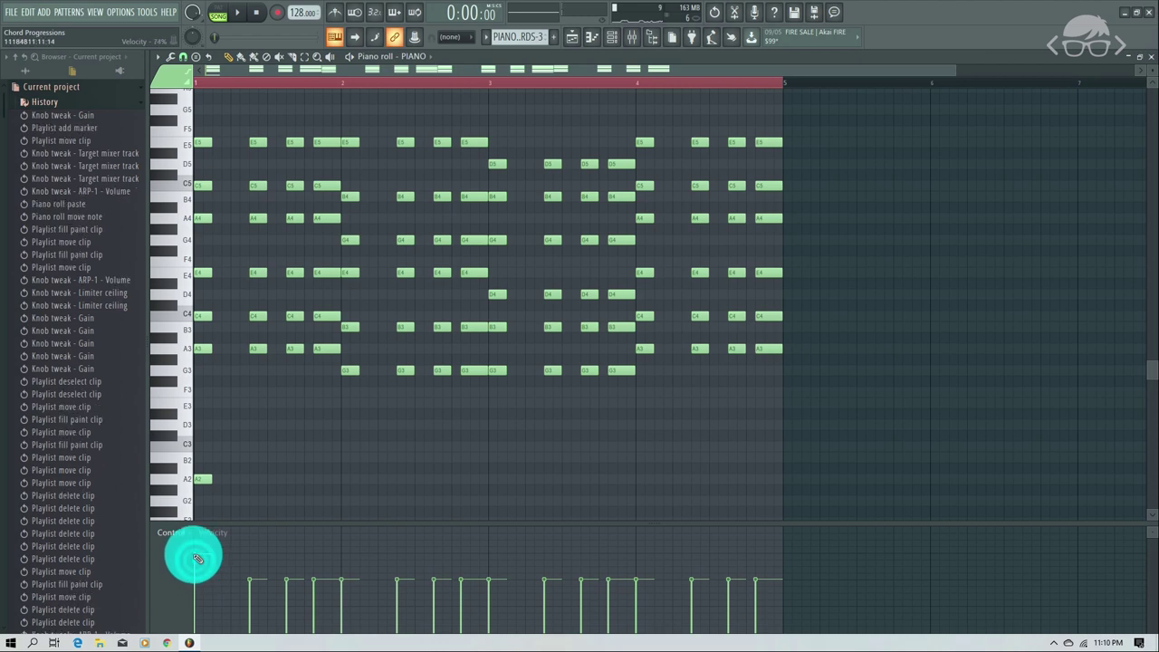
- Lower the velocity of the A2 bass note further, playing the first chord between adjustments
key(space)
key(space)
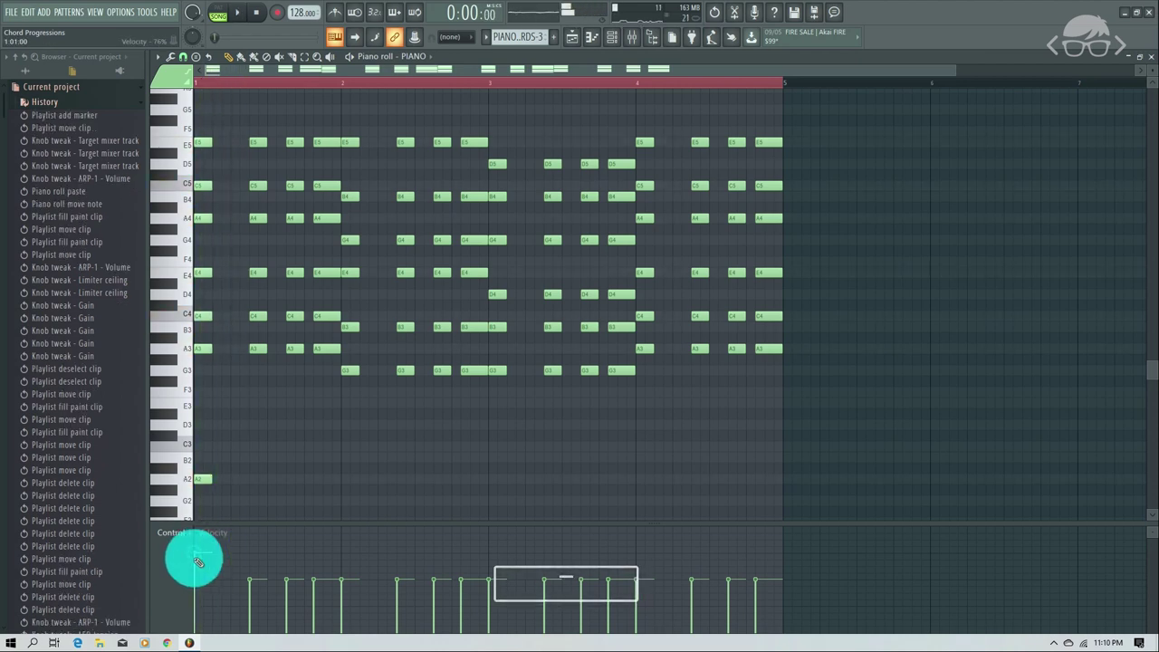
key(space)
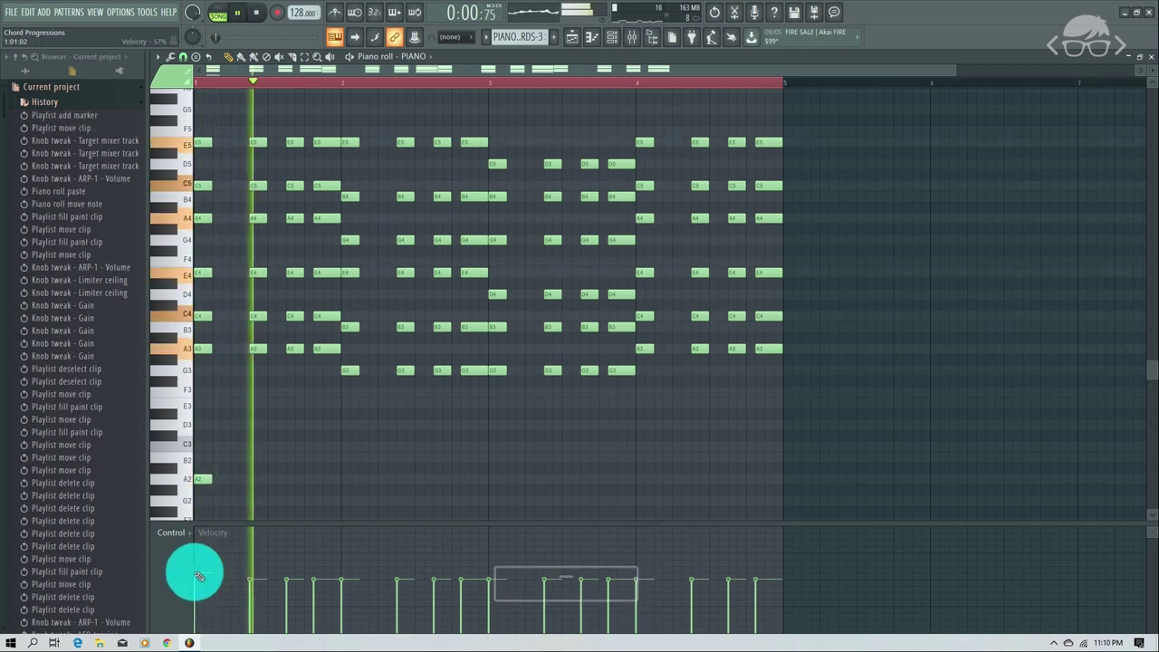
key(space)
key(space)
key(space)
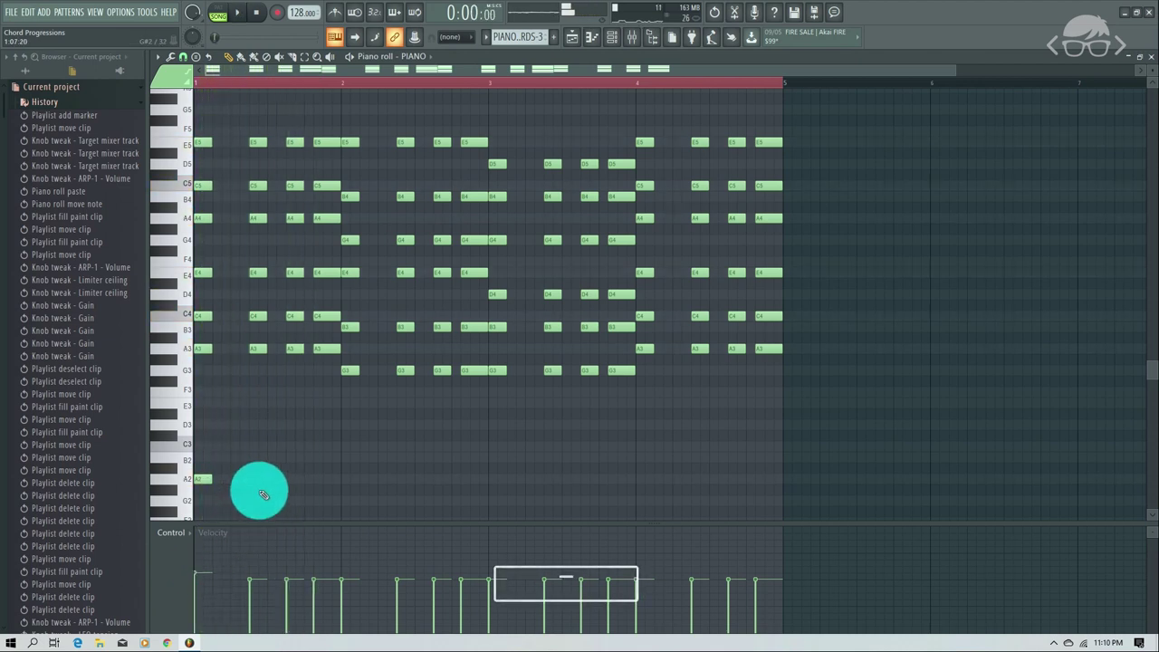
- Repeat the A2 bass note under the other three chord hits of bar 1, matching each chord's length
click(255, 479)
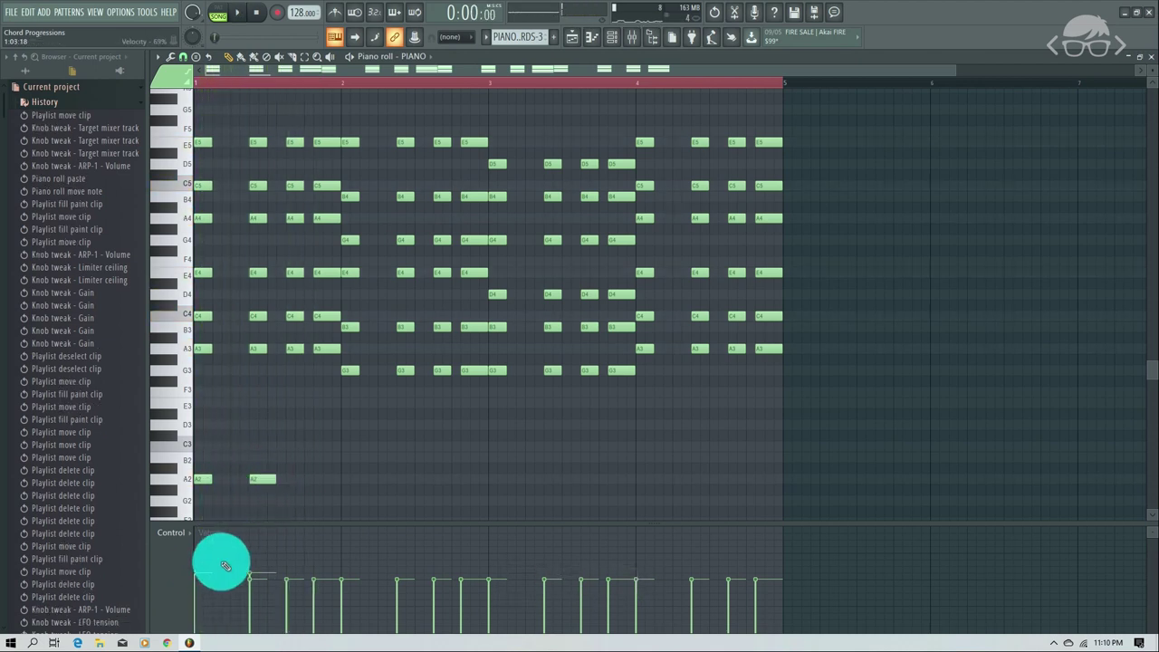
drag(273, 480, 265, 482)
click(288, 479)
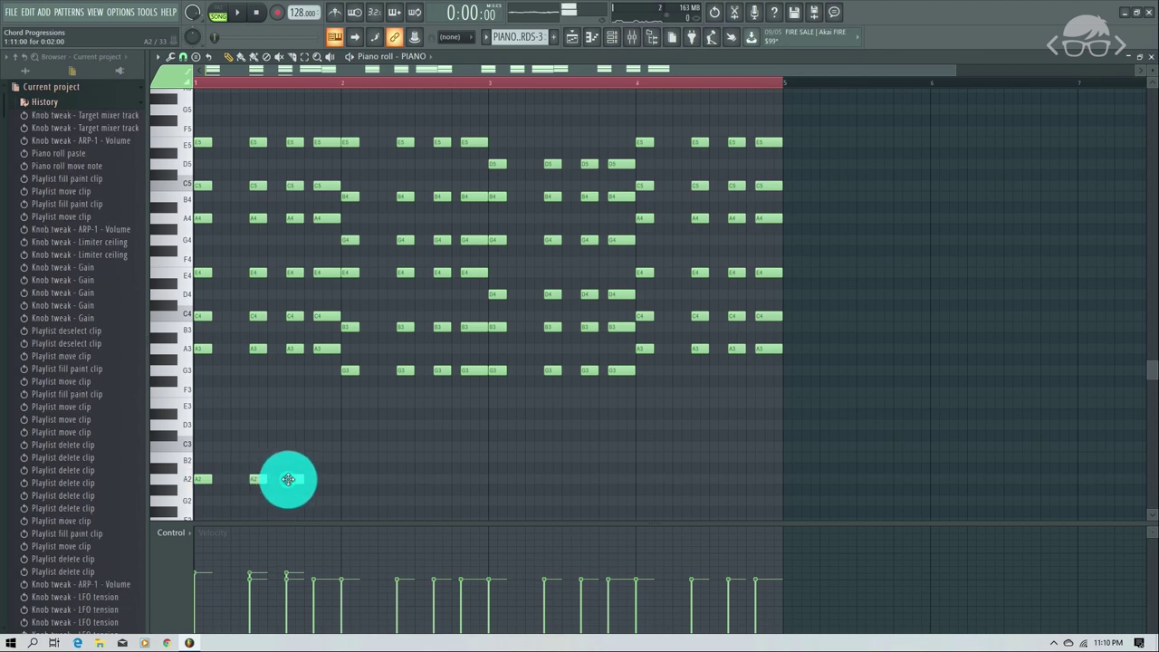
click(323, 480)
drag(328, 479, 336, 481)
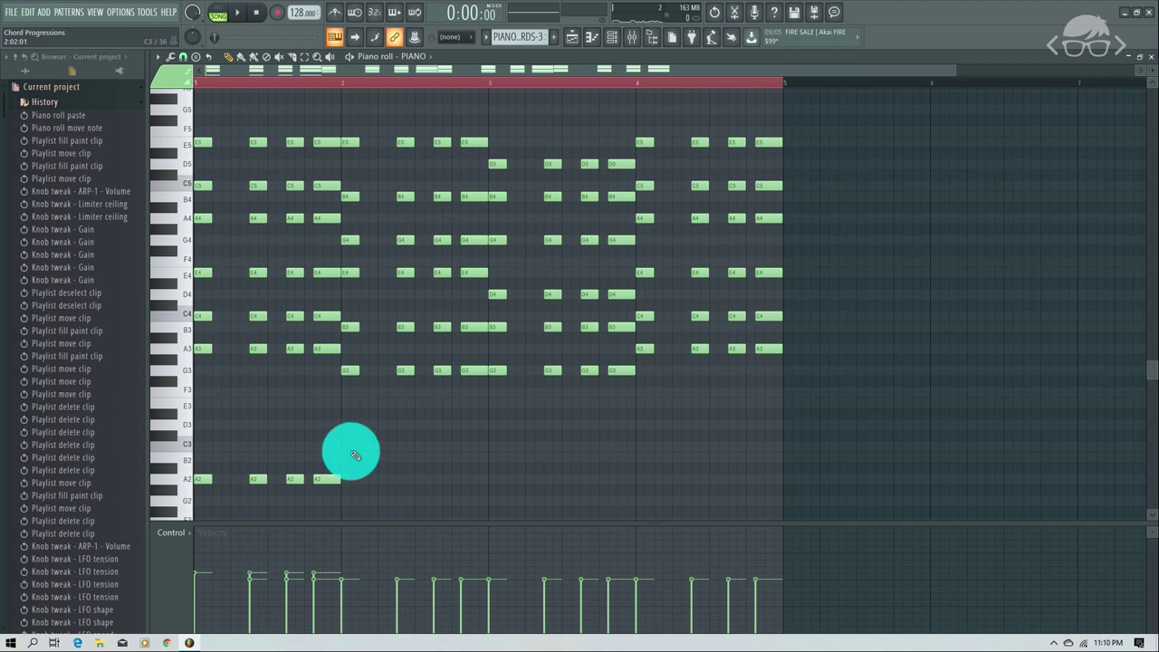
- Add E3 bass notes under the four chord hits of bar 2, two steps long for the first three and three steps for the last
click(345, 406)
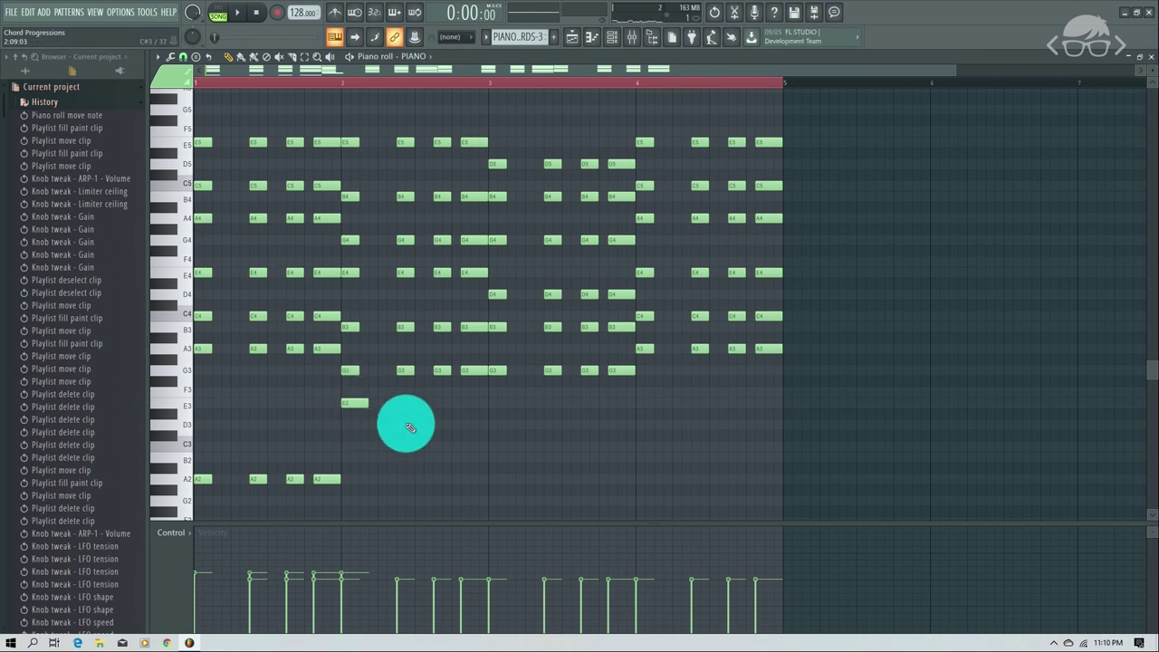
drag(369, 406, 354, 407)
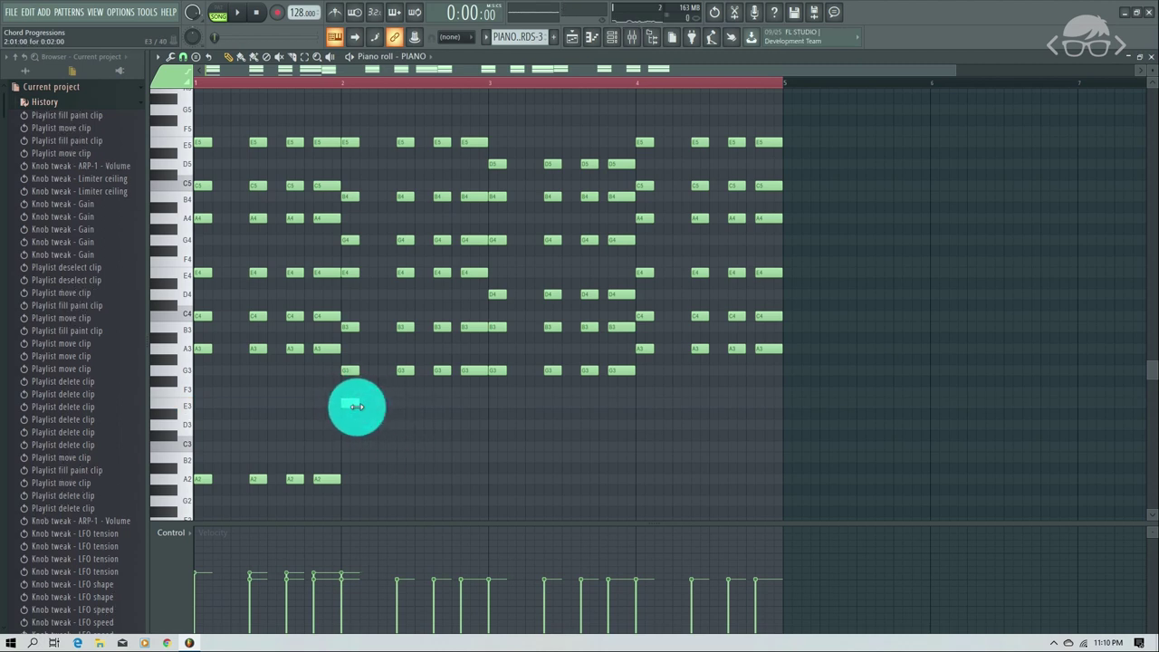
click(400, 405)
click(437, 407)
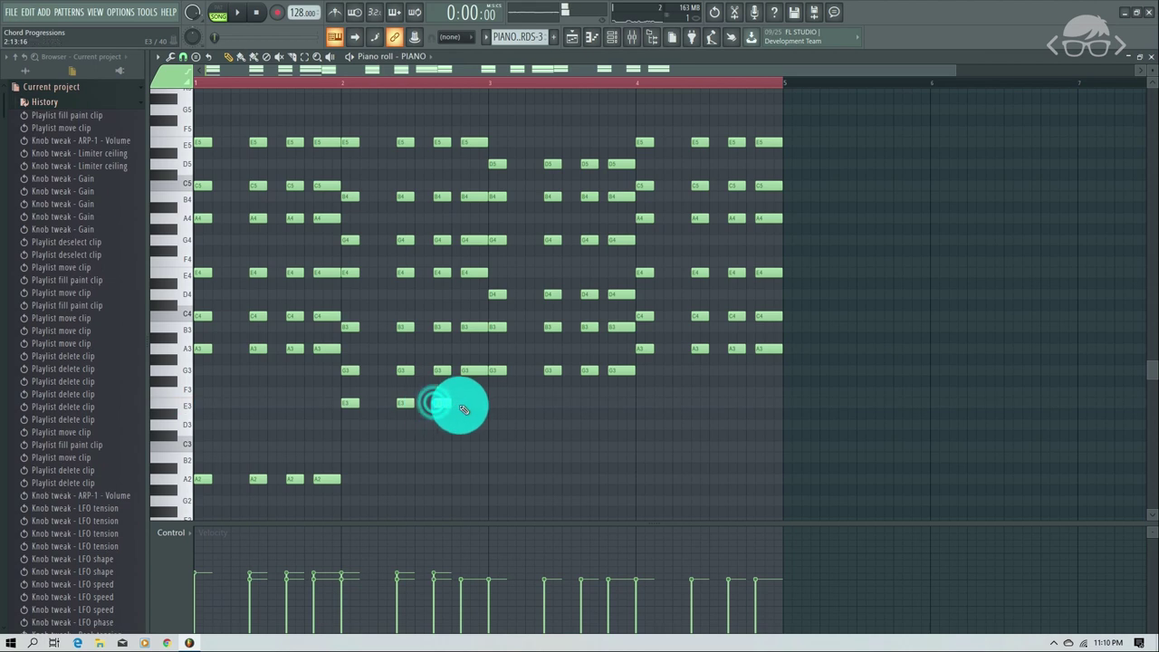
click(467, 406)
drag(478, 404, 487, 404)
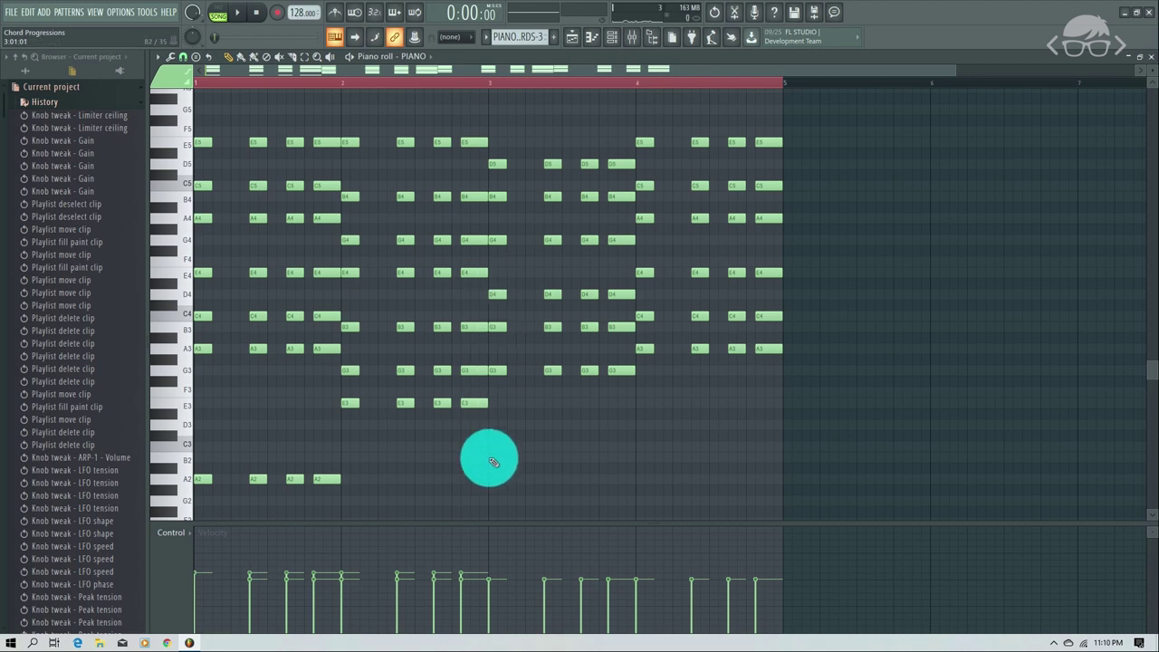
- Add G2 bass notes under the four chord hits of bar 3, matching each chord's length
scroll(494, 463, down, 1)
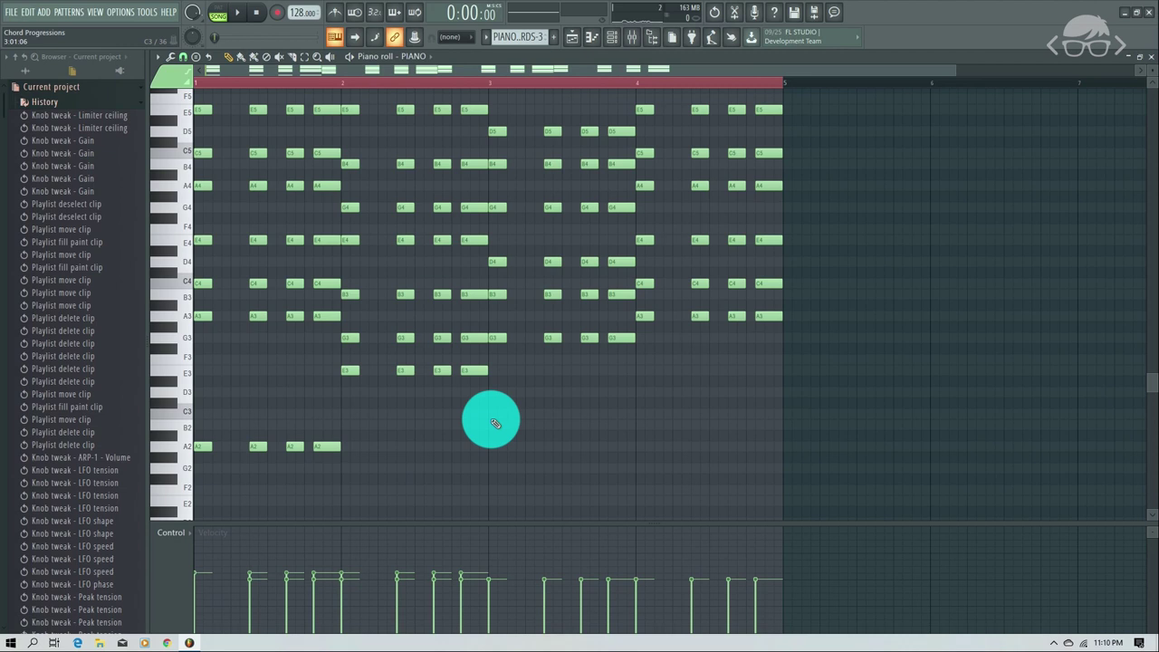
click(494, 469)
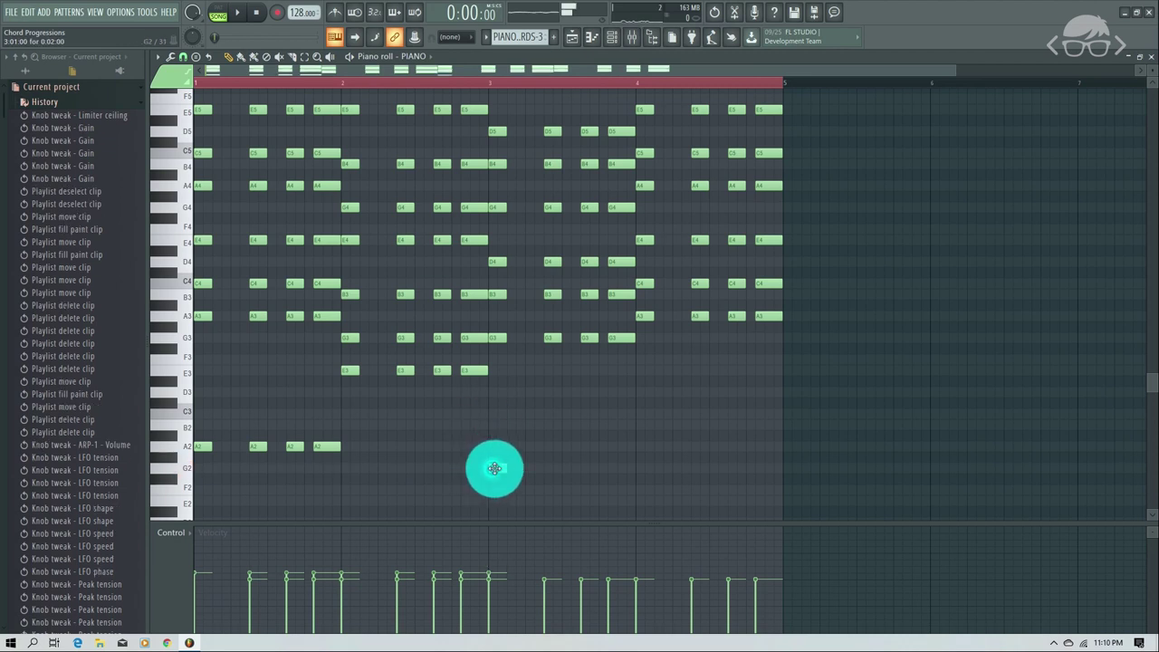
click(547, 470)
click(591, 470)
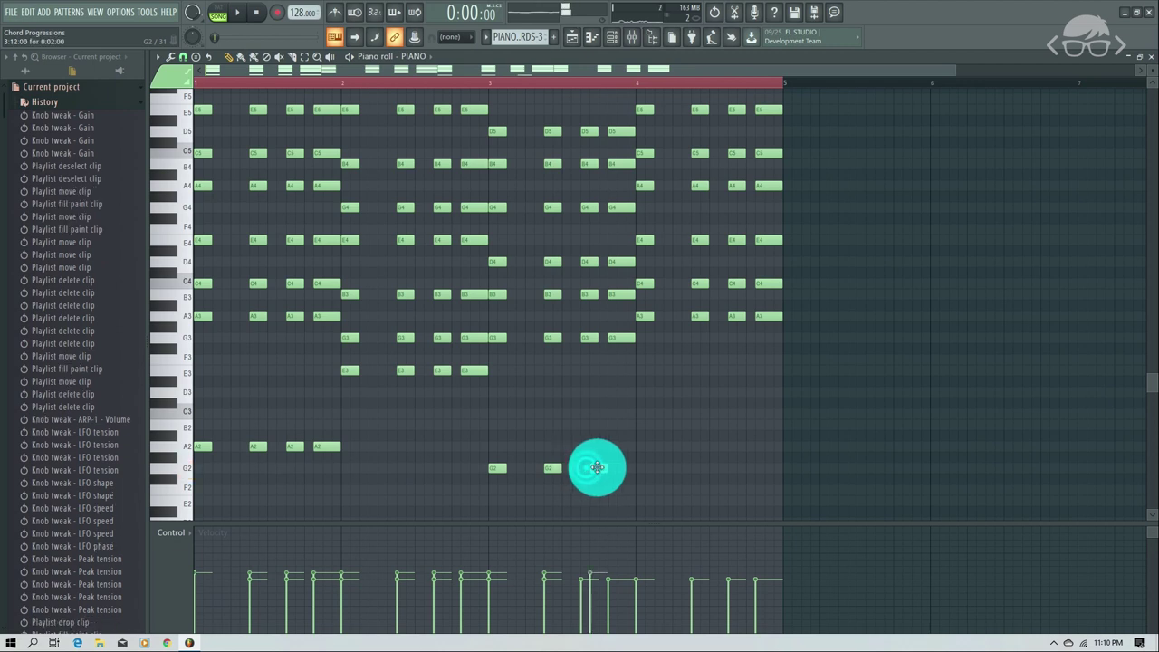
drag(598, 469, 628, 468)
click(614, 469)
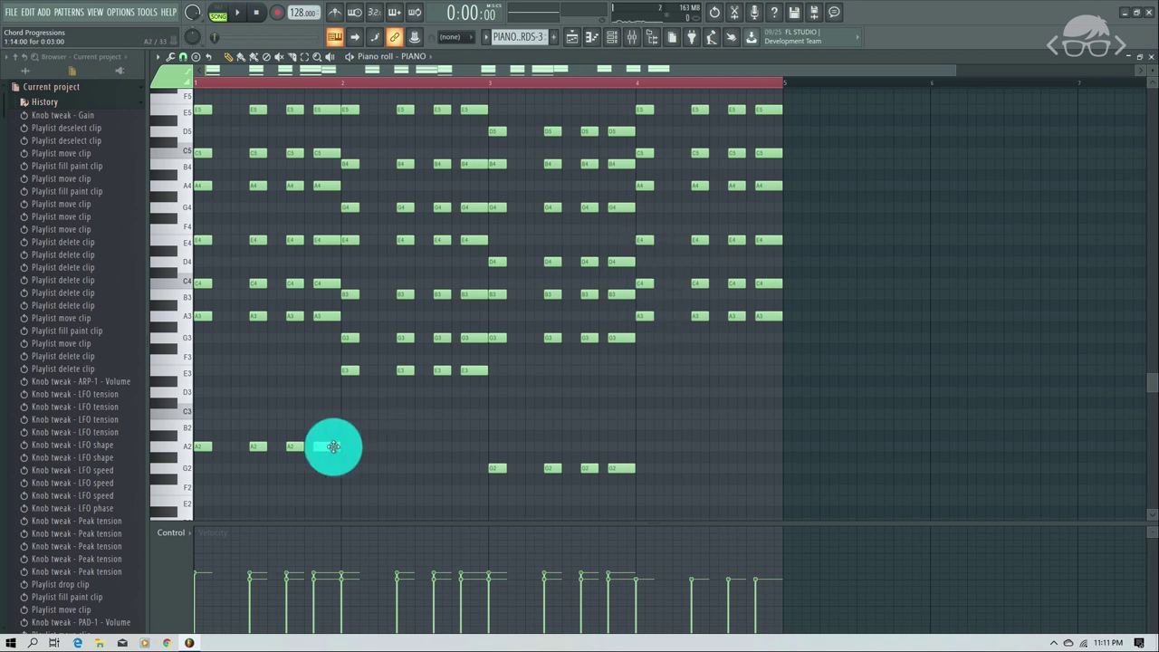
- Add A2 bass notes under the four chord hits of bar 4, reusing the two-step length and extending the last to three steps
click(291, 448)
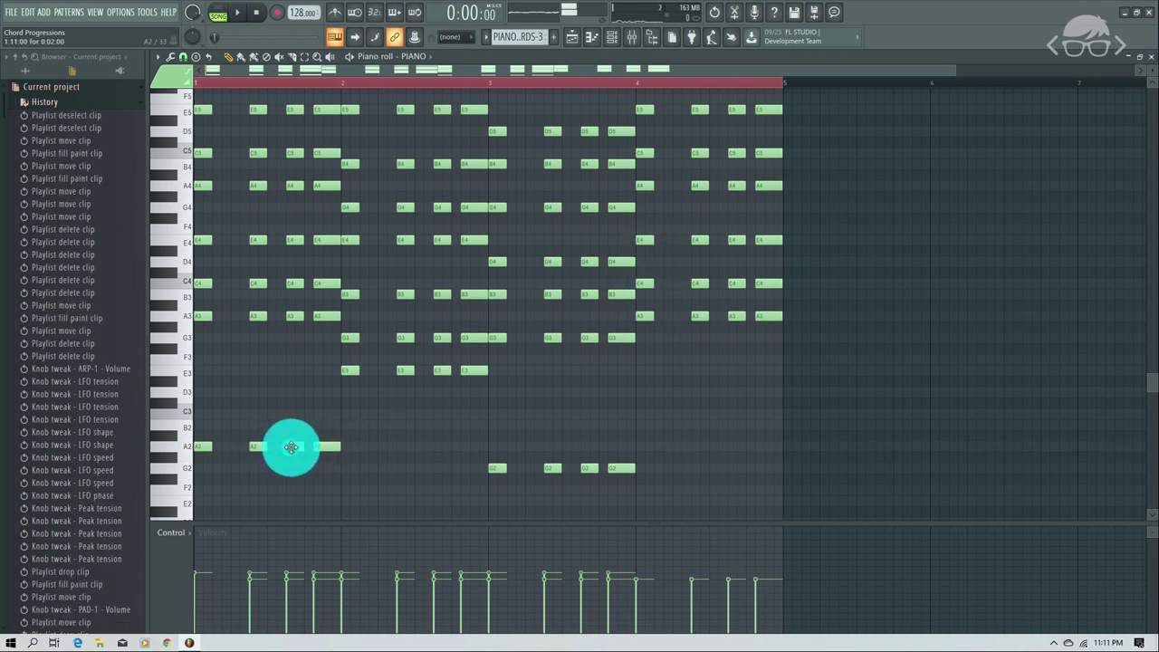
click(641, 447)
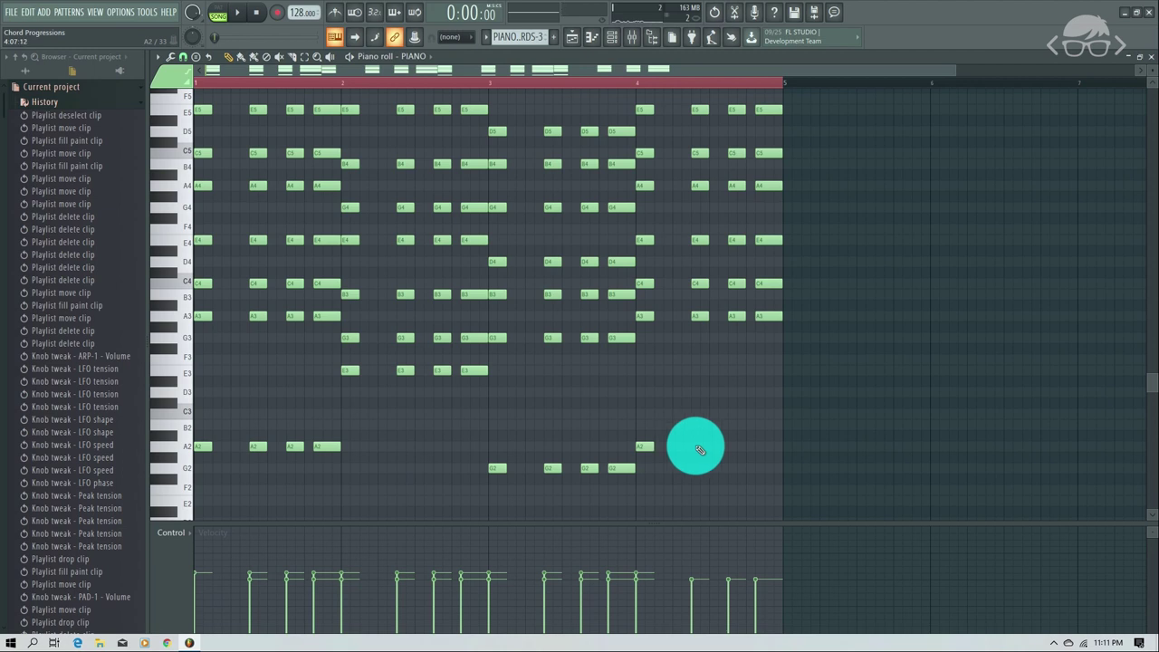
click(698, 447)
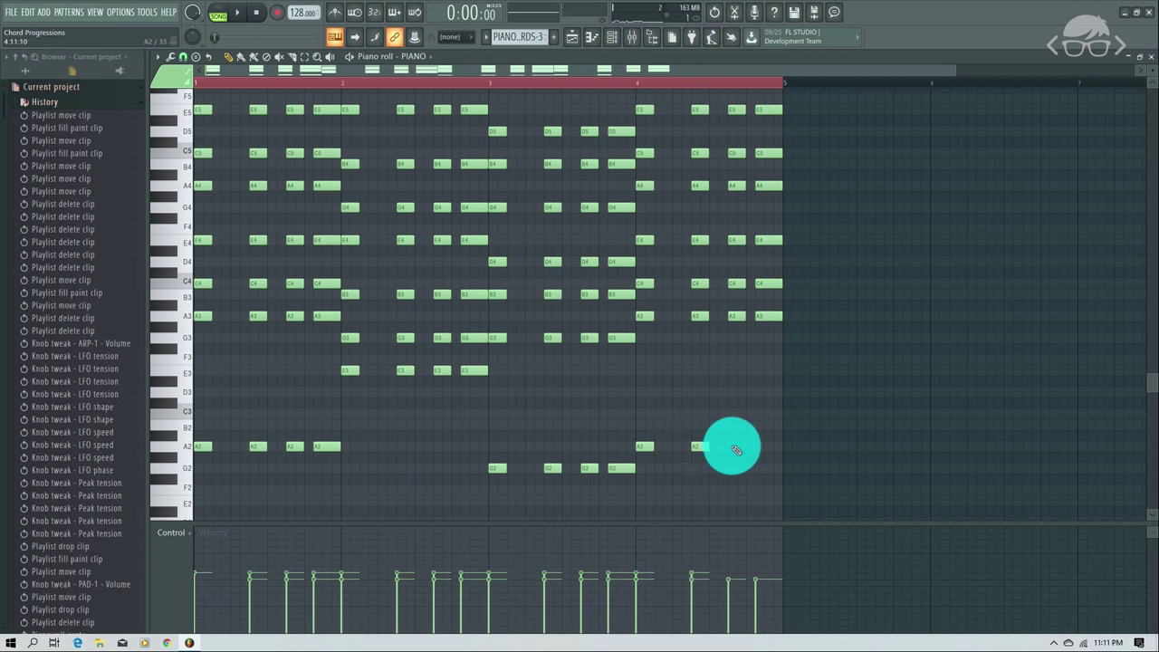
click(735, 449)
drag(762, 450, 783, 446)
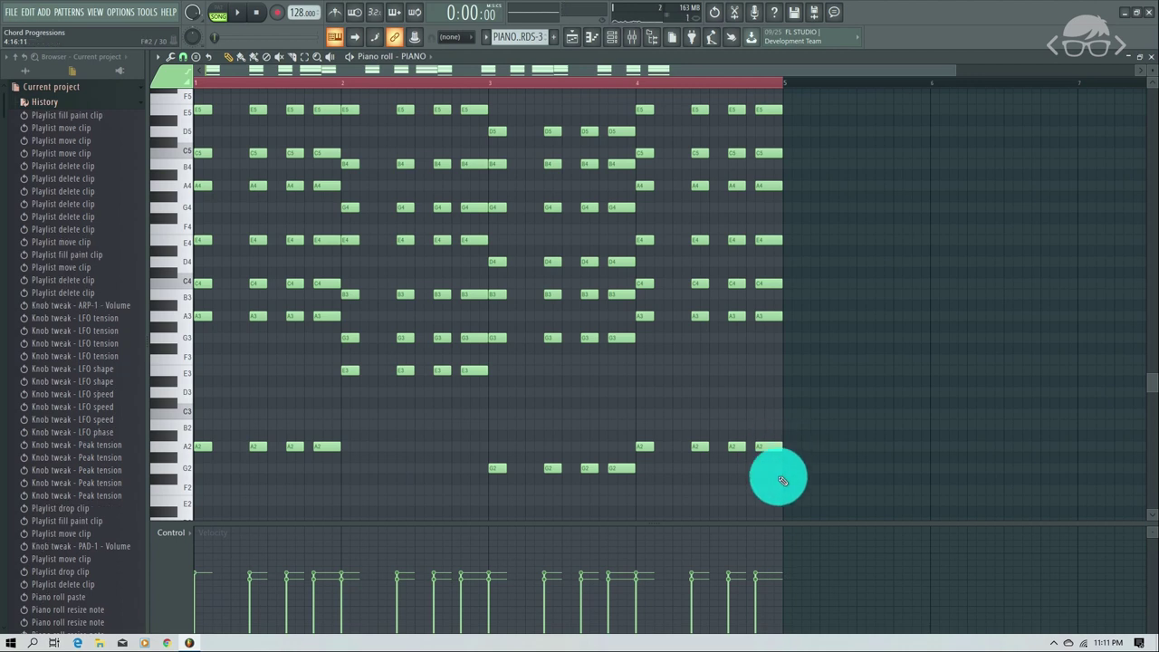
- Play the song, return to the playlist, hide the channel rack and add PIANO CHORDS-3 clips at bars 9 and 13
key(space)
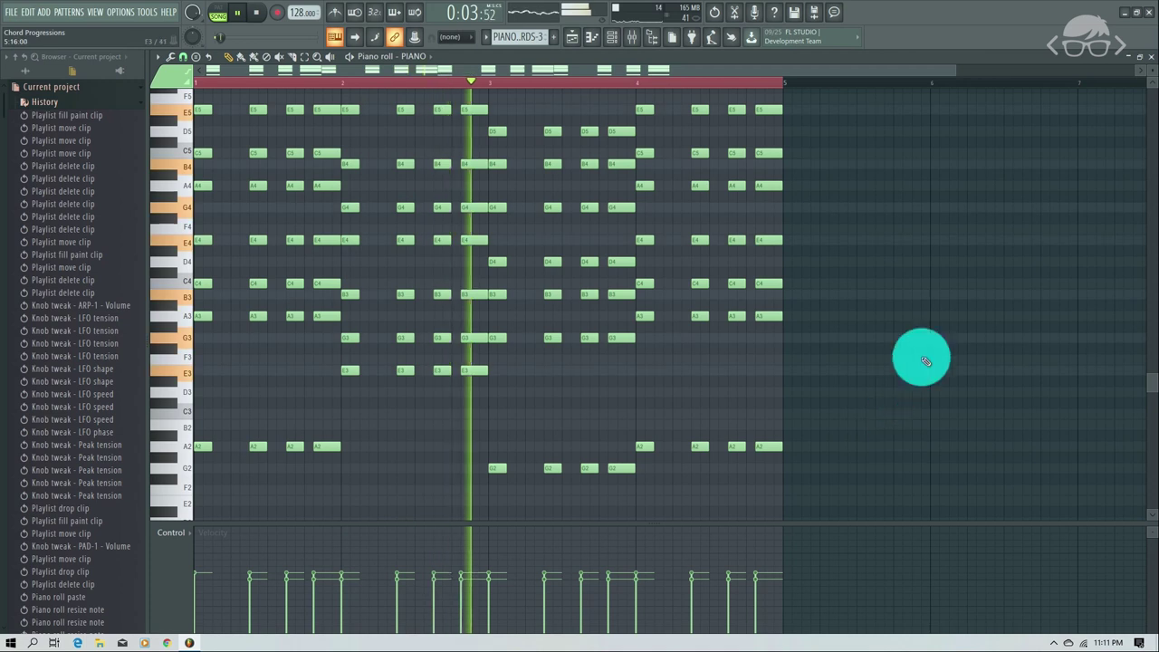
click(1151, 56)
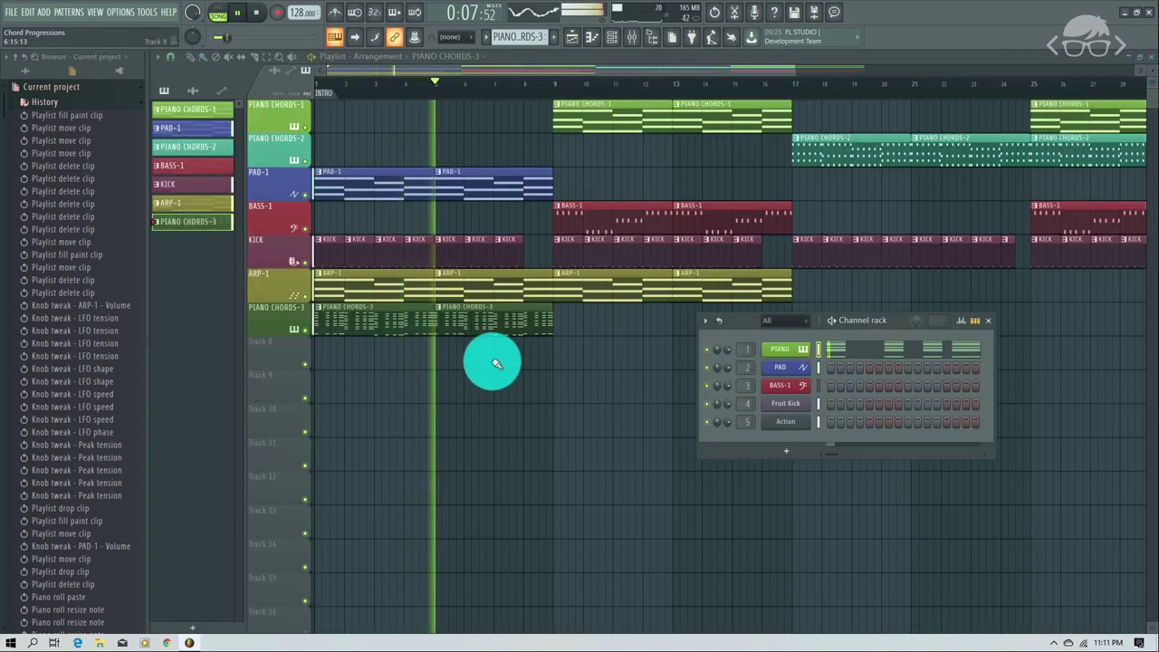
drag(738, 321, 777, 323)
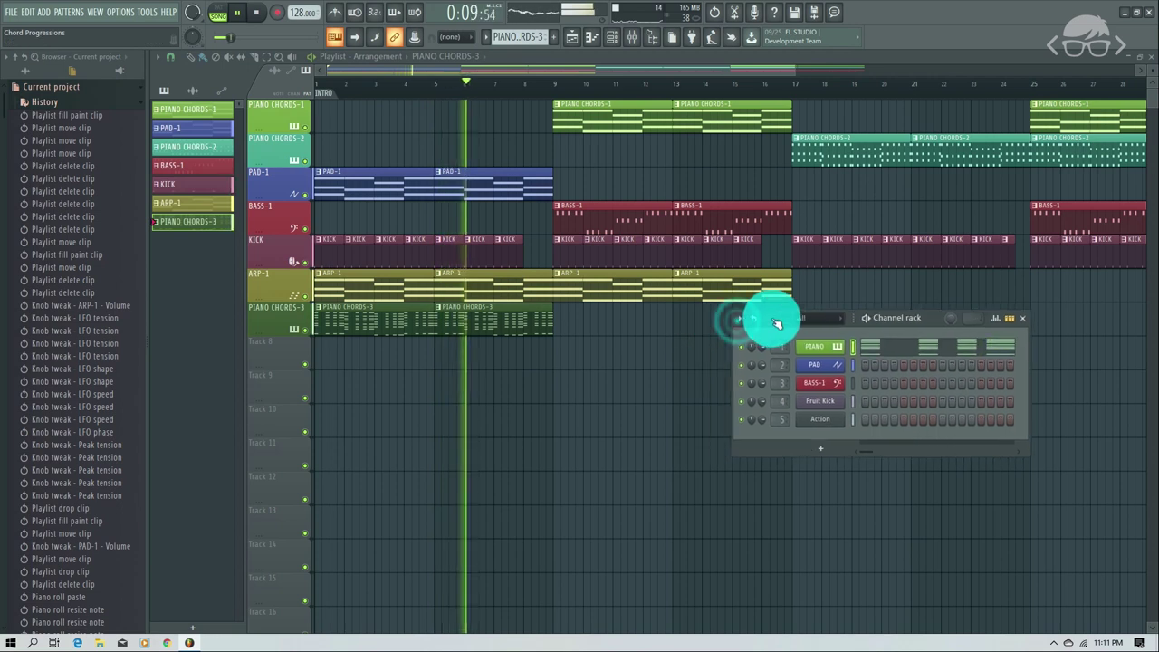
key(F6)
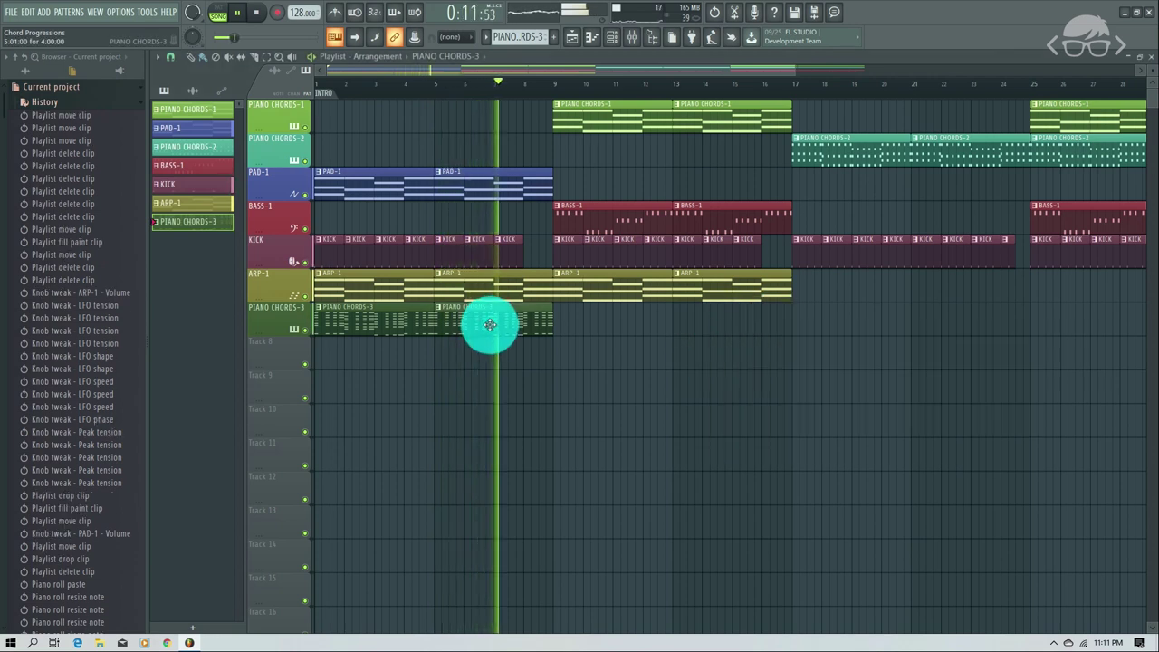
click(558, 323)
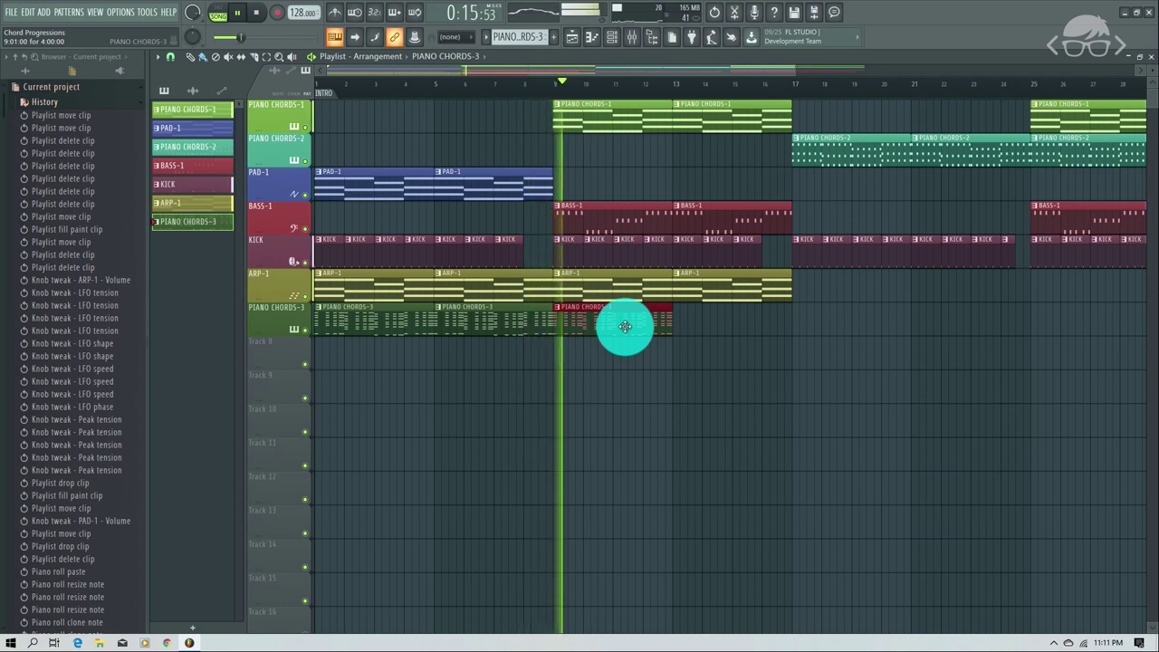
click(691, 326)
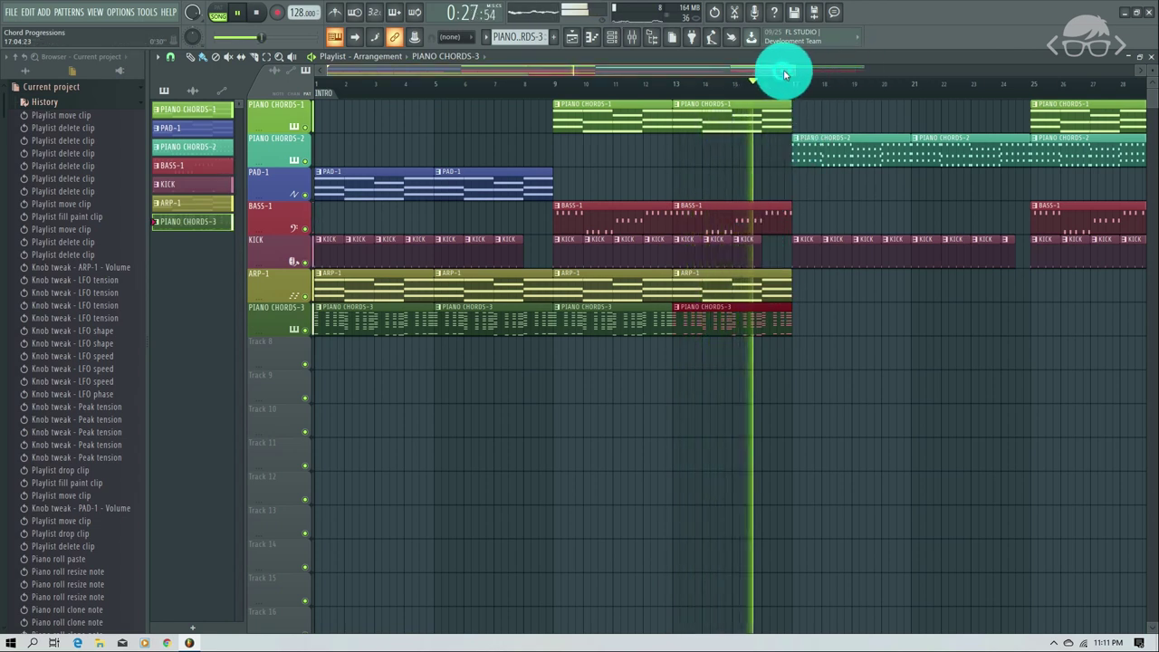
- Add BASS-1 clips at bars 17 and 21, and delete the BASS-1 clip at bar 25
drag(785, 72, 812, 71)
click(704, 212)
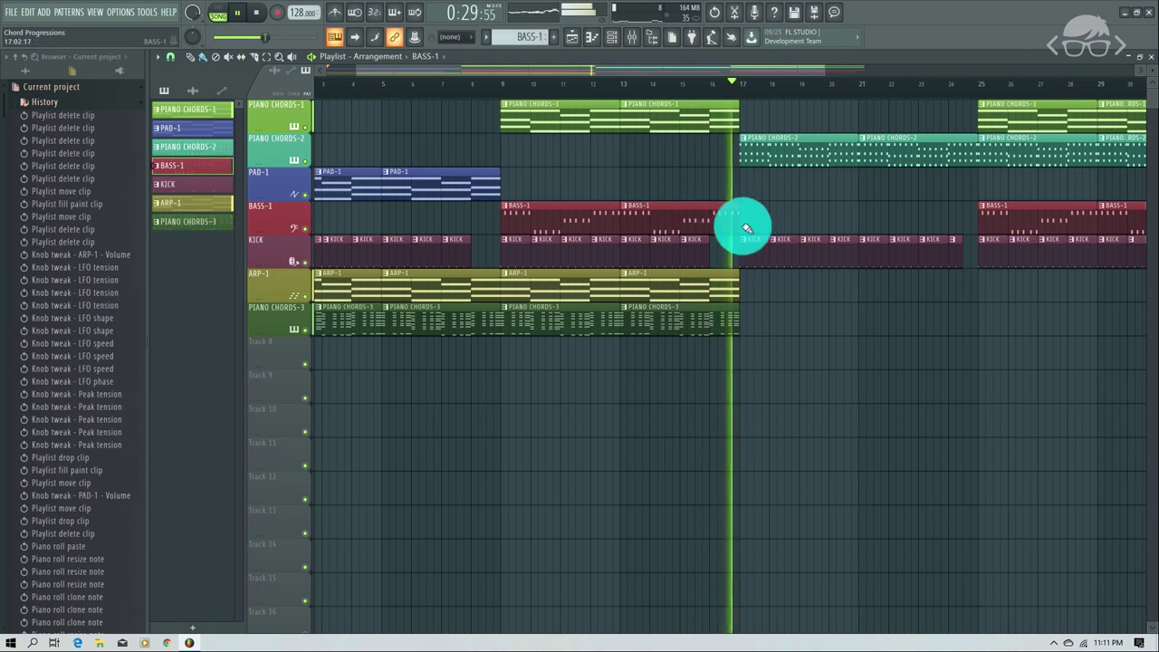
click(747, 227)
click(862, 219)
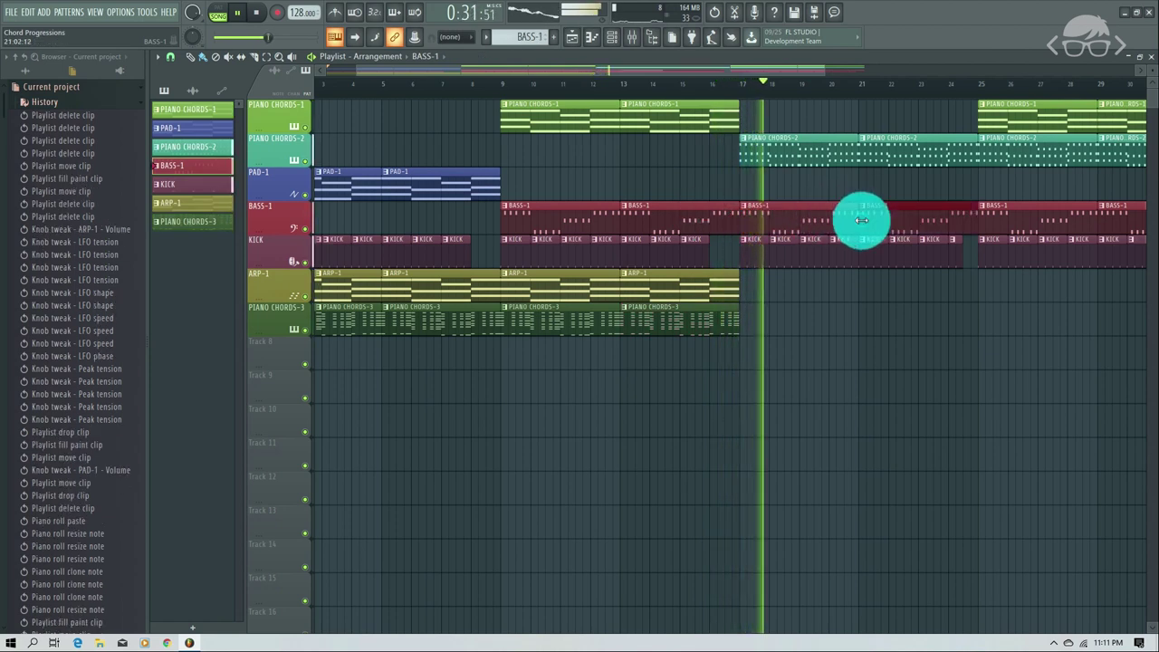
right_click(1017, 218)
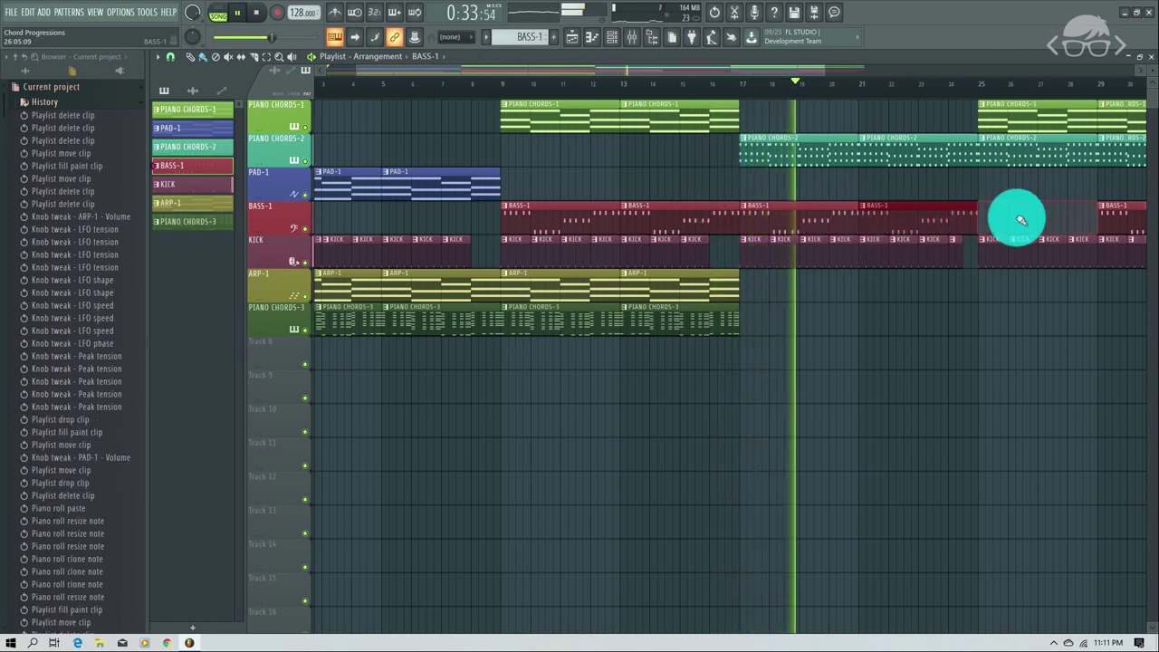
- During playback from bar 13, shorten the last ARP-1 and PIANO CHORDS-3 clips to bar 16, and extend ARP-1 back to bar 17
drag(823, 70, 1030, 78)
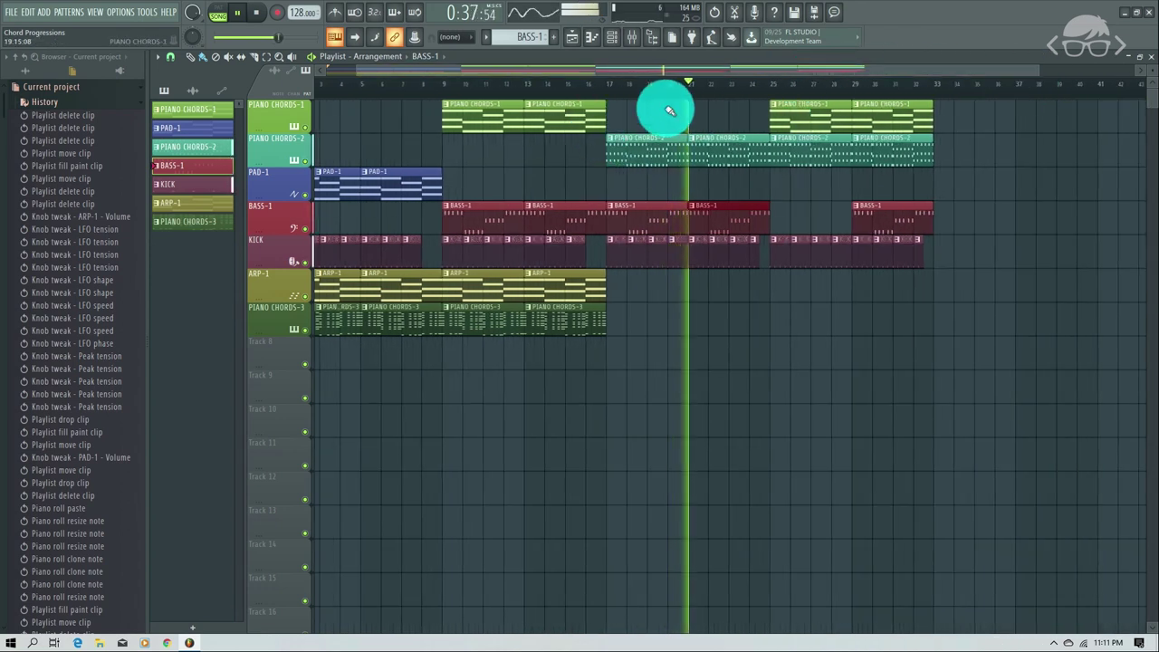
click(532, 86)
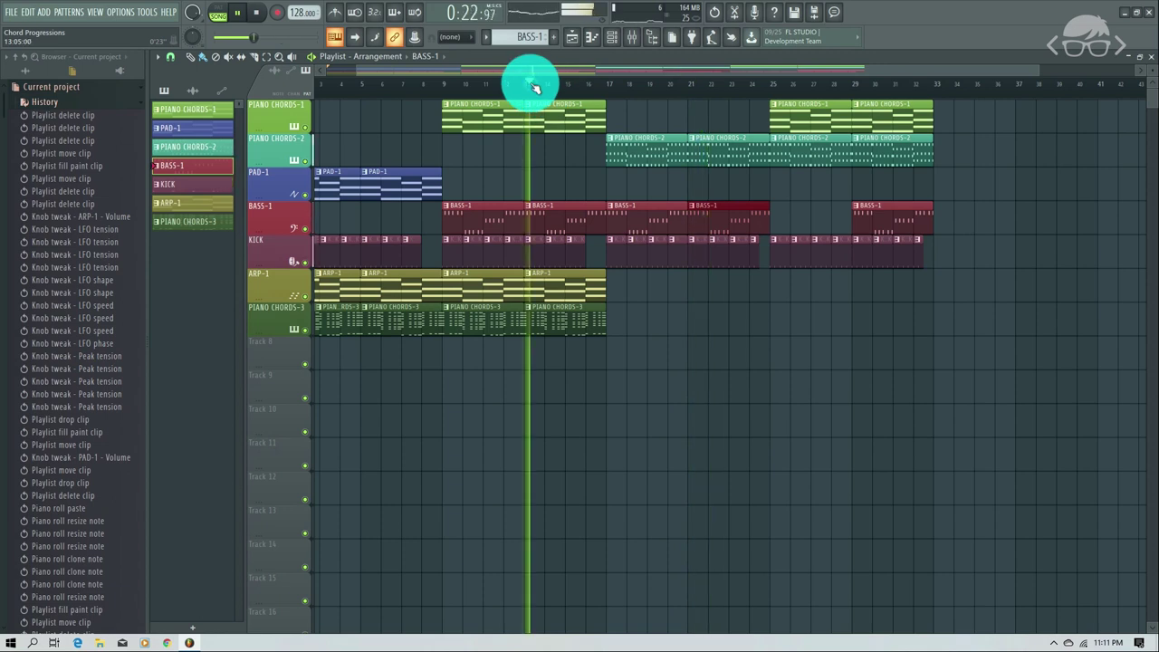
drag(596, 295, 585, 330)
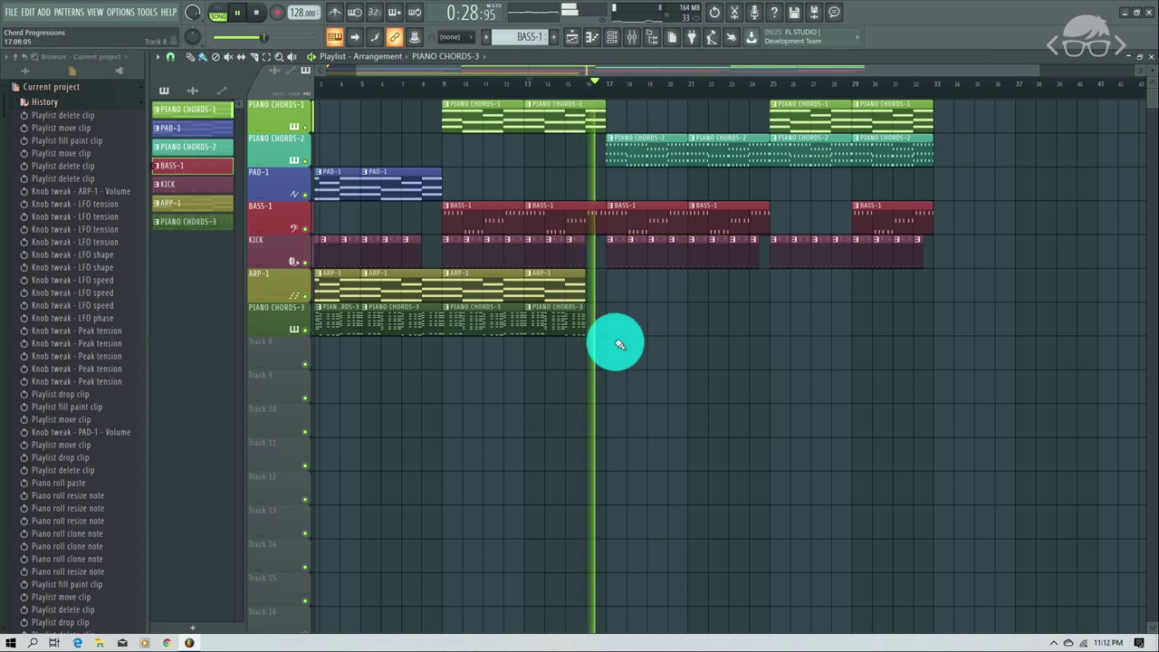
drag(578, 287, 606, 285)
- Replay the arrangement from about bar 14 through the transition at bar 17, stop playback and delete the BASS-1 clip at bar 17
click(578, 83)
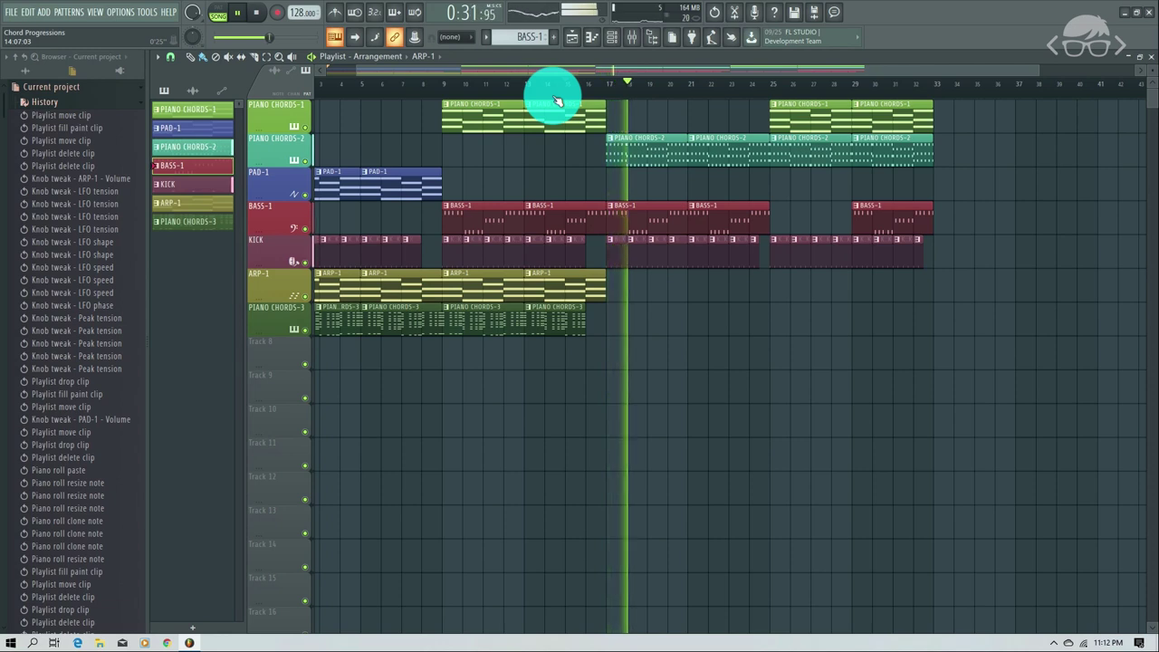
click(562, 88)
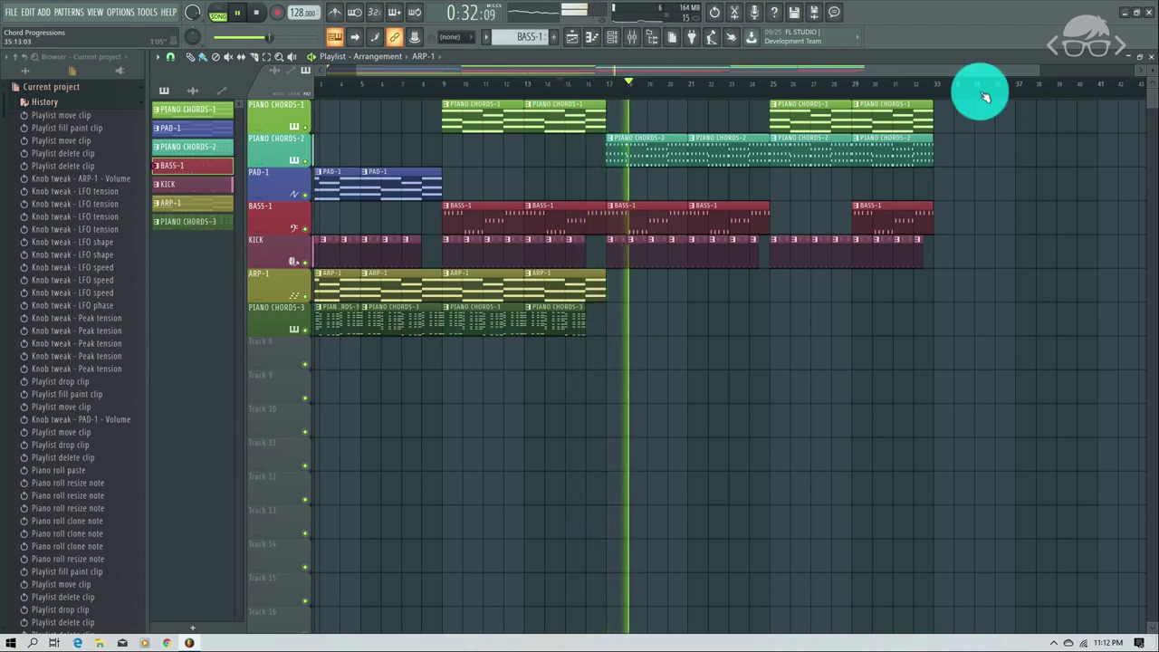
scroll(1038, 70, down, 3)
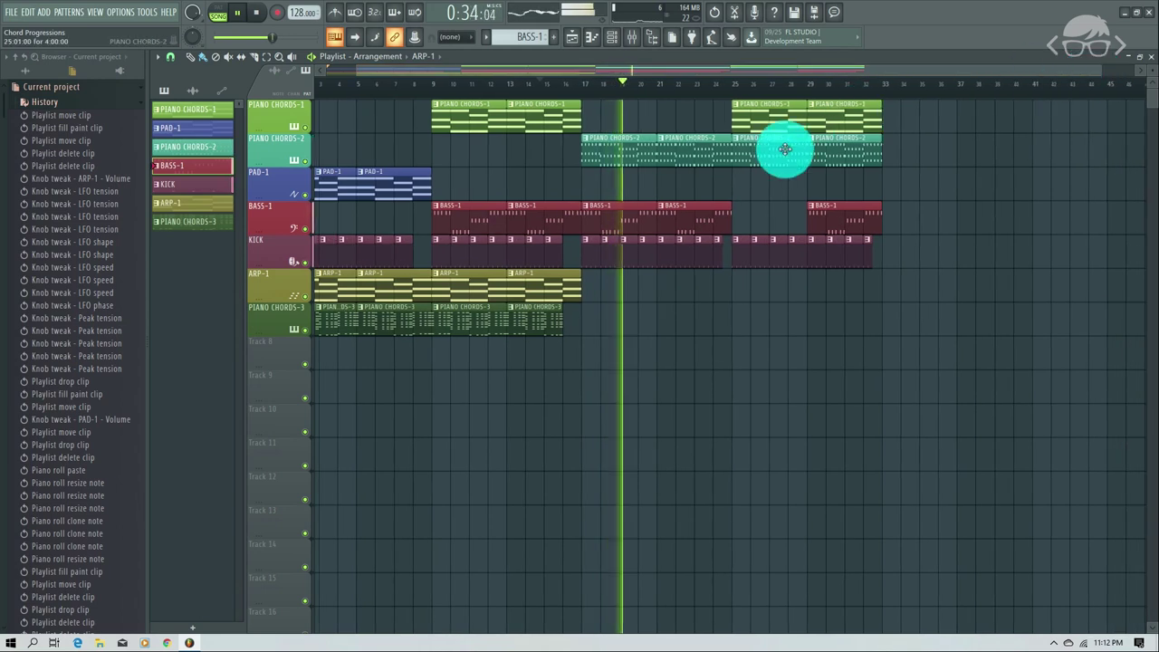
drag(593, 74, 554, 71)
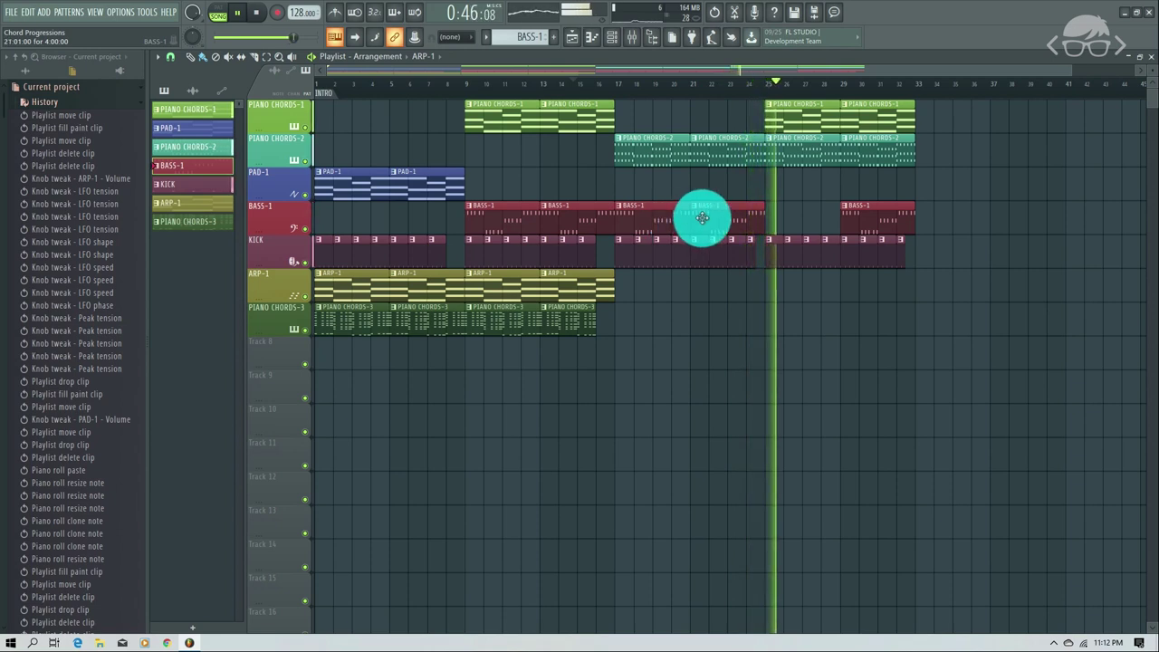
key(space)
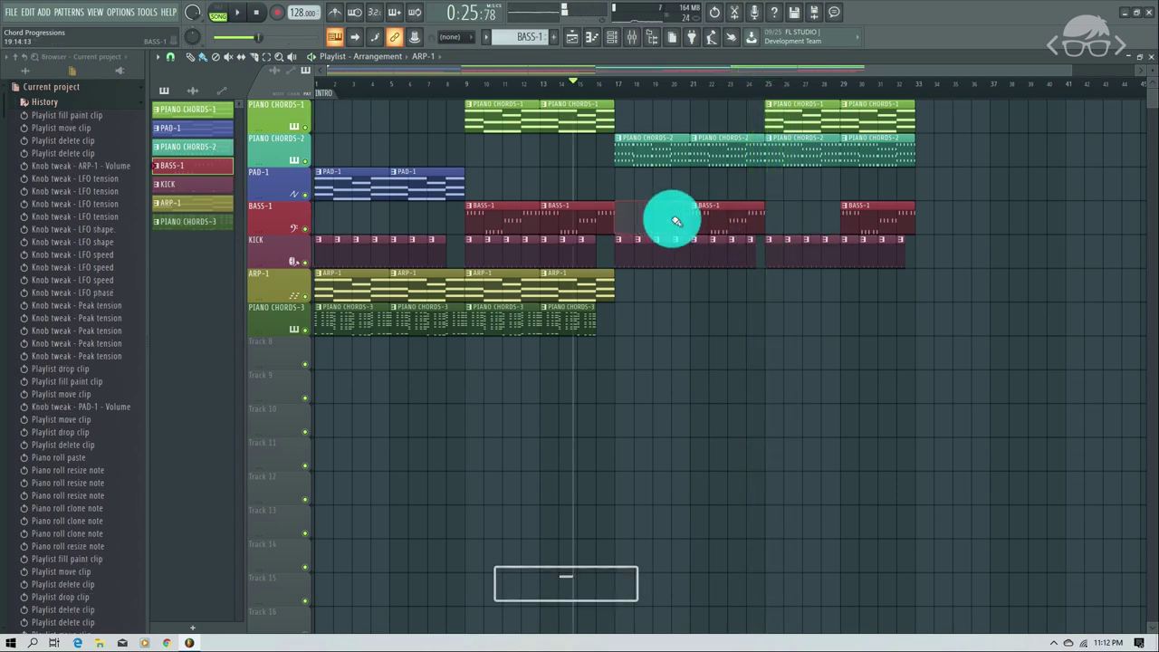
- Delete the remaining BASS-1 clips from bar 17 onward, including those at bars 21 and 29
right_click(670, 220)
right_click(737, 226)
right_click(880, 220)
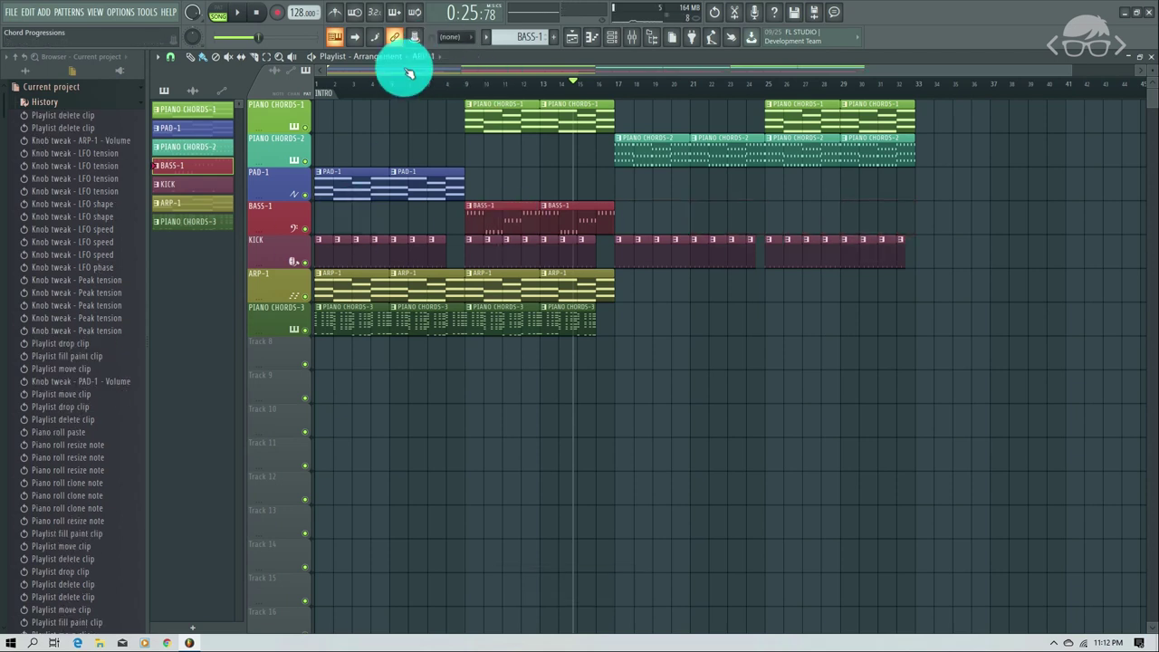
- Play the arrangement from bar 1 and delete the PIANO CHORDS-3 clips at bars 1 and 5
click(345, 86)
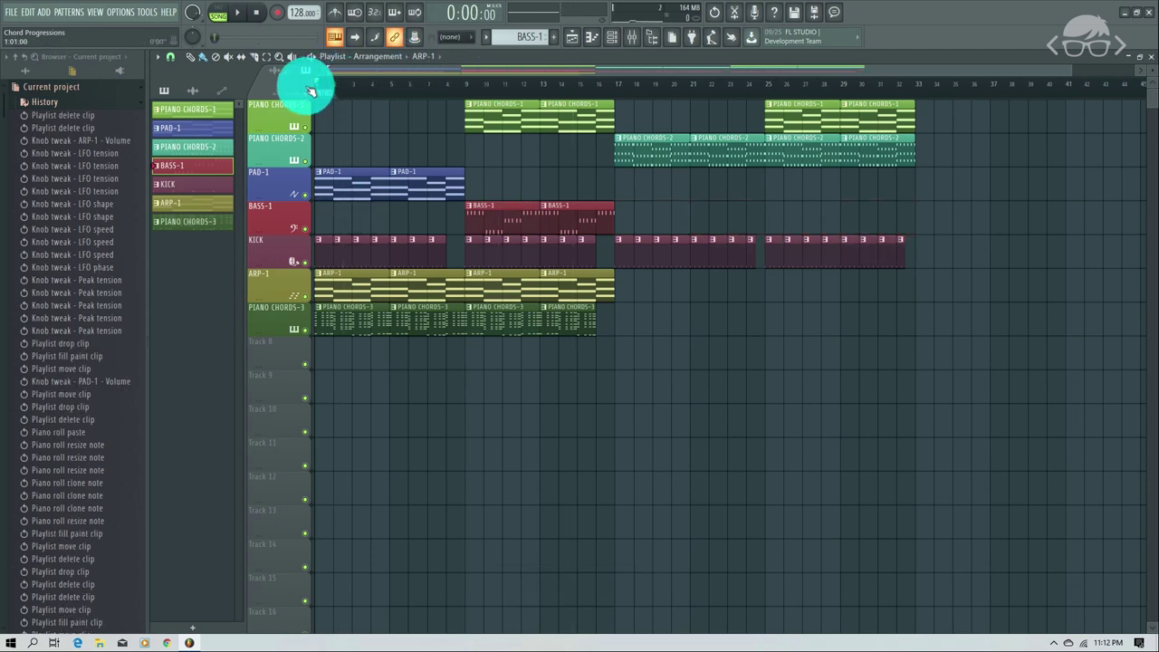
drag(1070, 70, 792, 73)
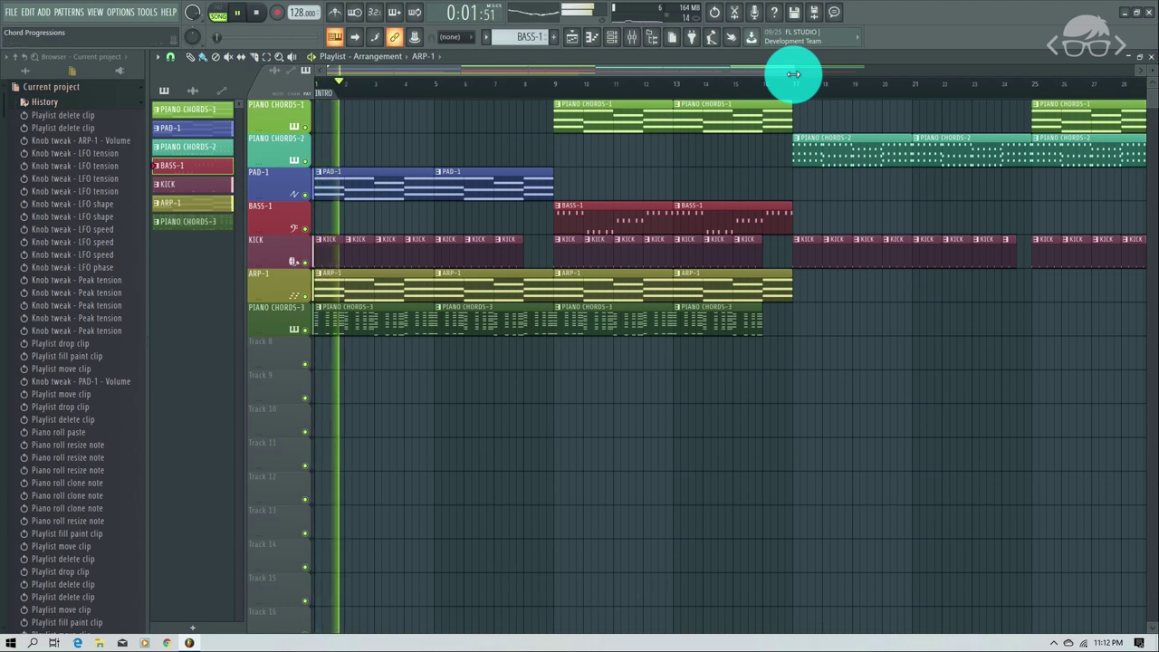
key(space)
right_click(354, 324)
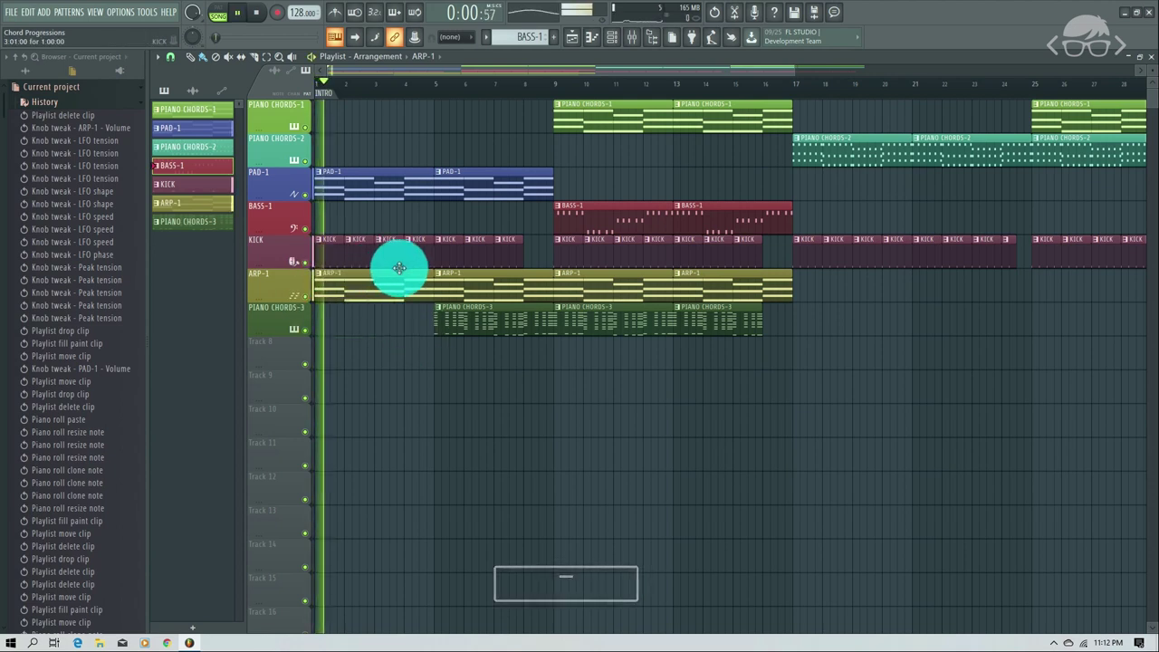
right_click(458, 326)
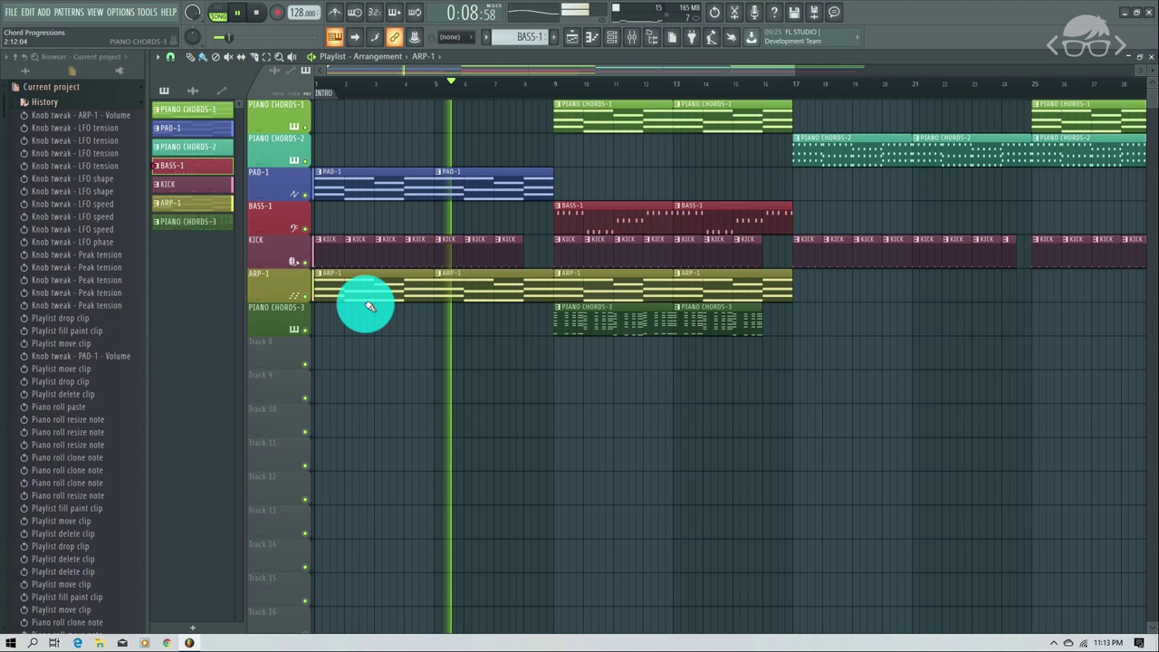
- Check the mixer levels while the arrangement plays, stop playback, close the mixer and show the full arrangement through bar 33
click(645, 41)
drag(447, 396, 444, 357)
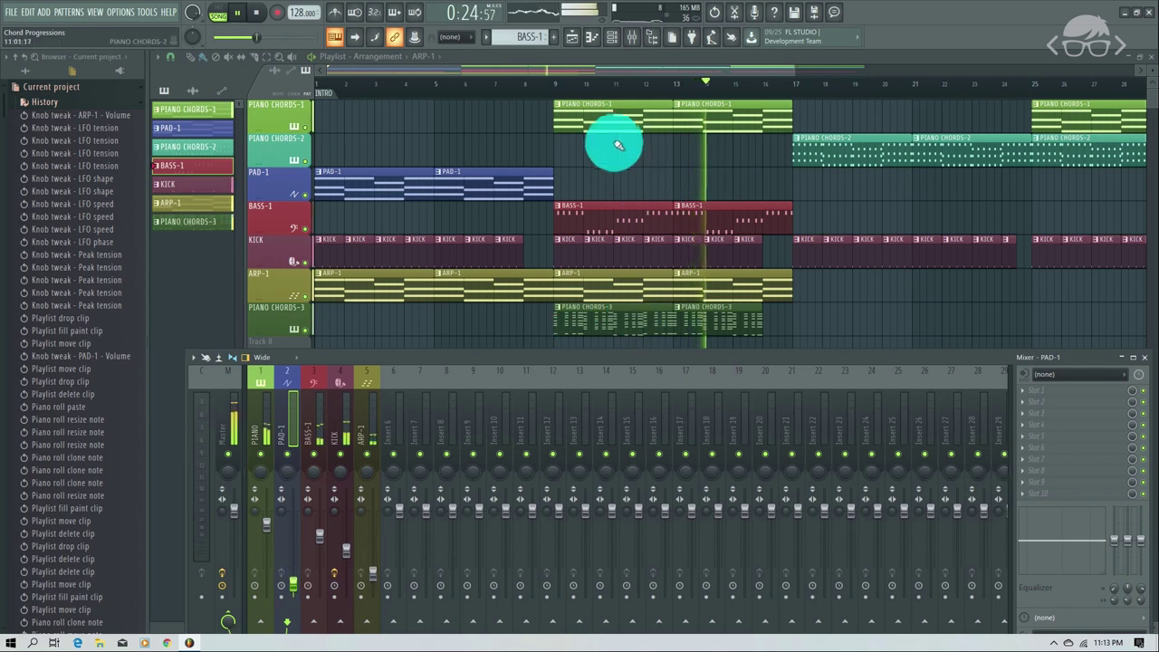
drag(569, 360, 568, 288)
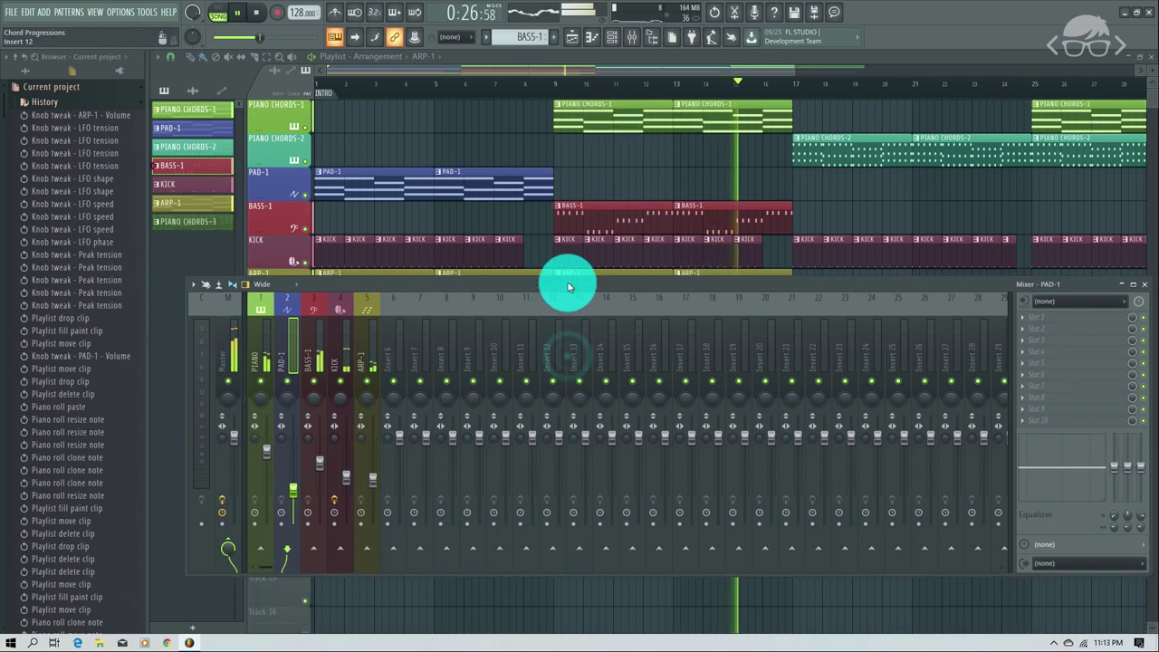
key(space)
click(1144, 283)
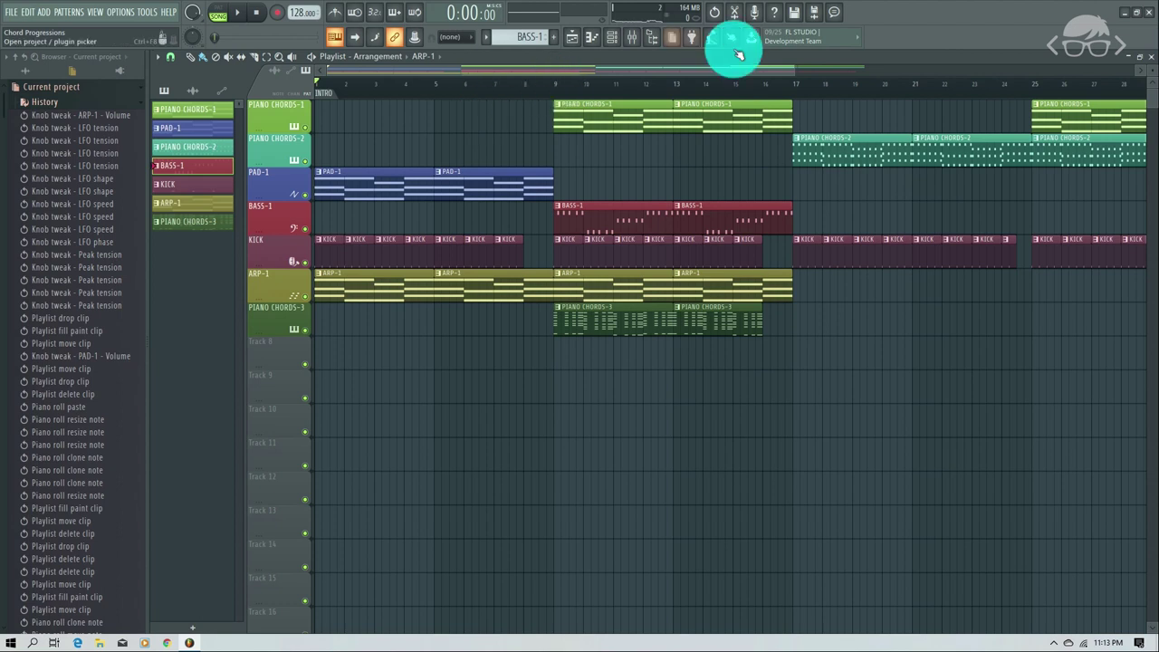
drag(799, 75, 875, 71)
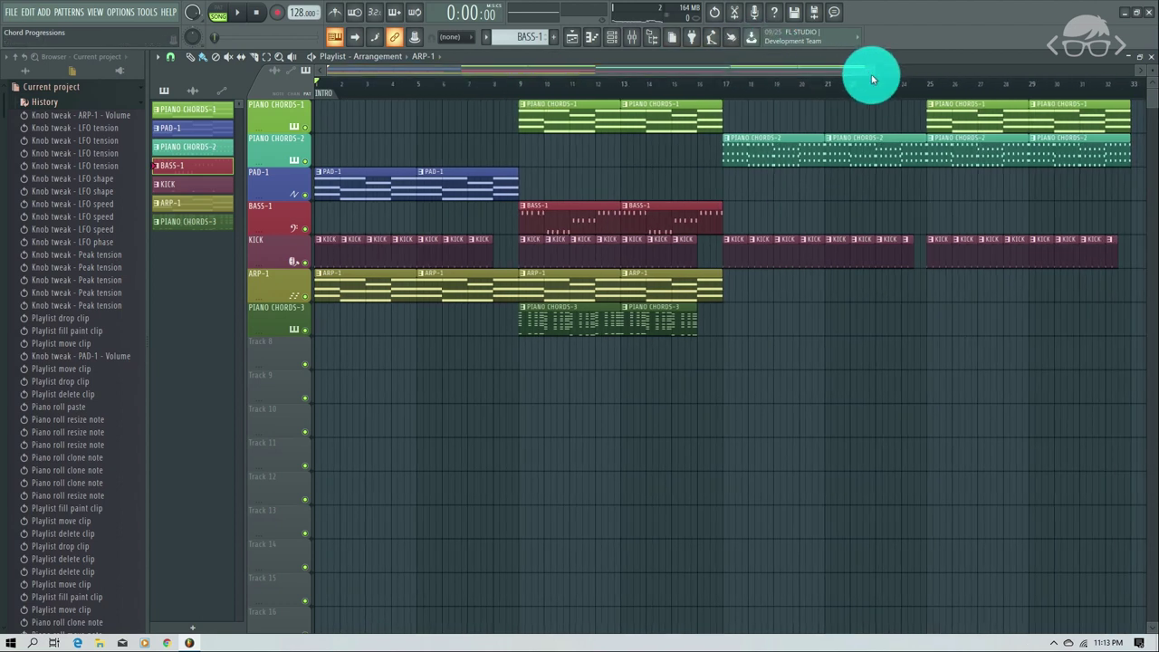